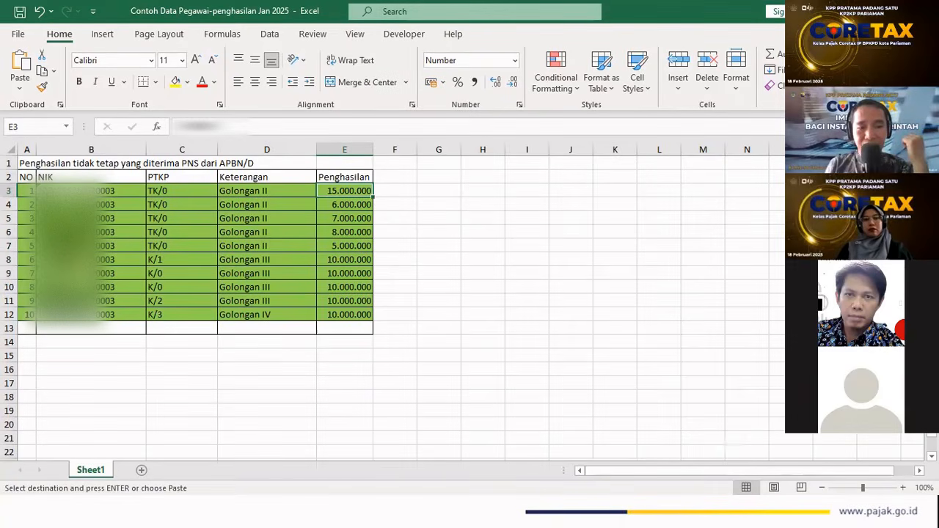
{"action": "key", "text": "alt+Tab"}
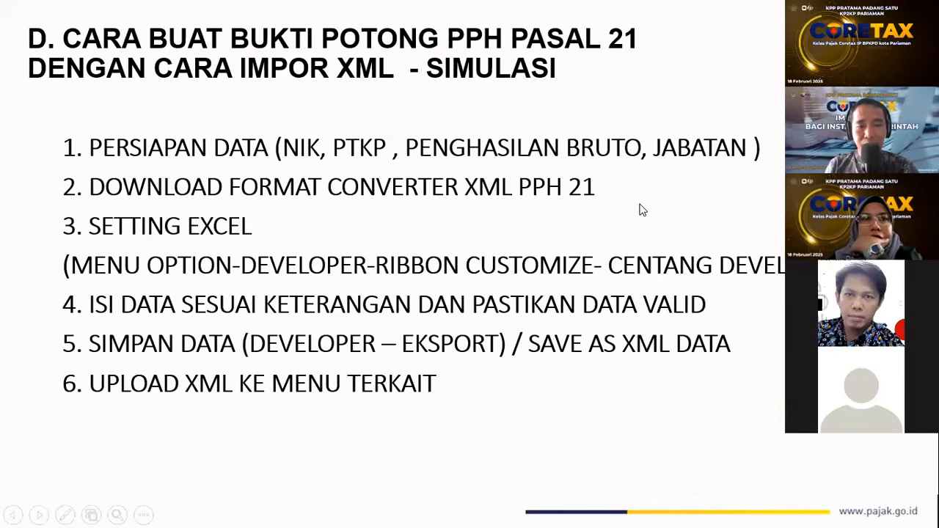
{"action": "key", "text": "alt+Tab"}
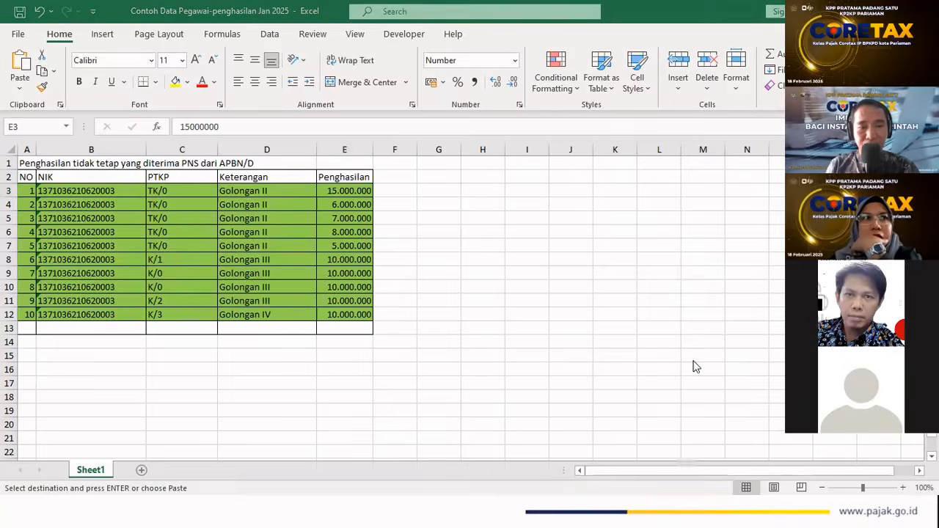
{"action": "key", "text": "alt+Tab"}
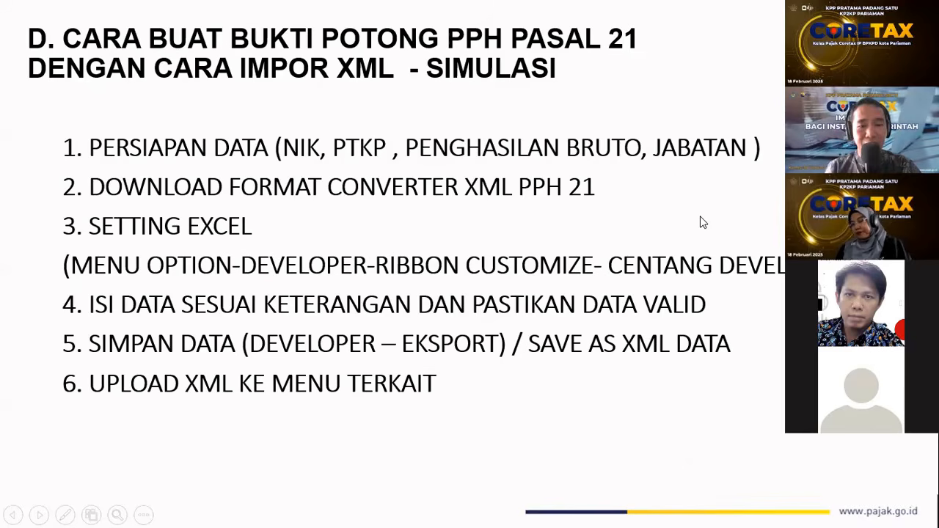
Switch to File Explorer and open the workbook "BP21 Selain Pegawai tetap Excel to XML v.2 Kelas Pajak IP" with Excel.
{"action": "key", "text": "alt+Tab"}
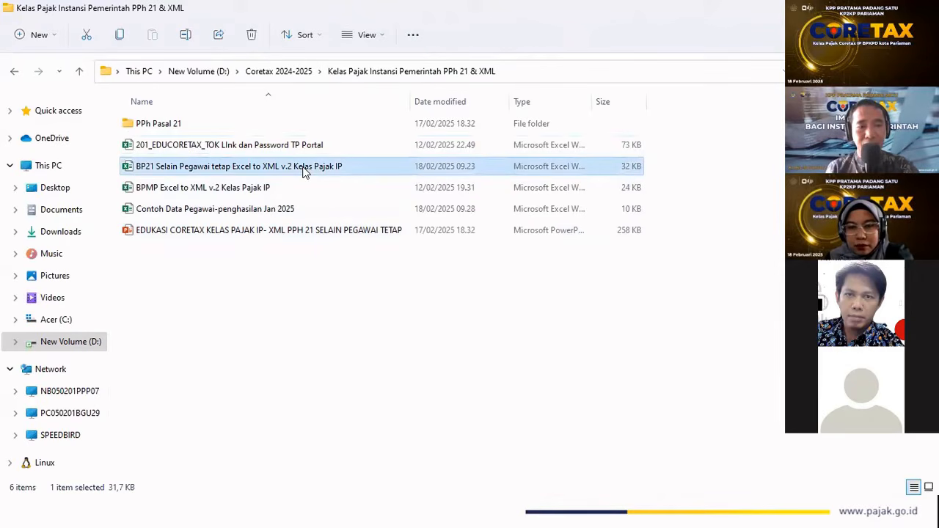
{"action": "right_click", "coordinate": [304, 170]}
{"action": "mouse_move", "coordinate": [370, 233]}
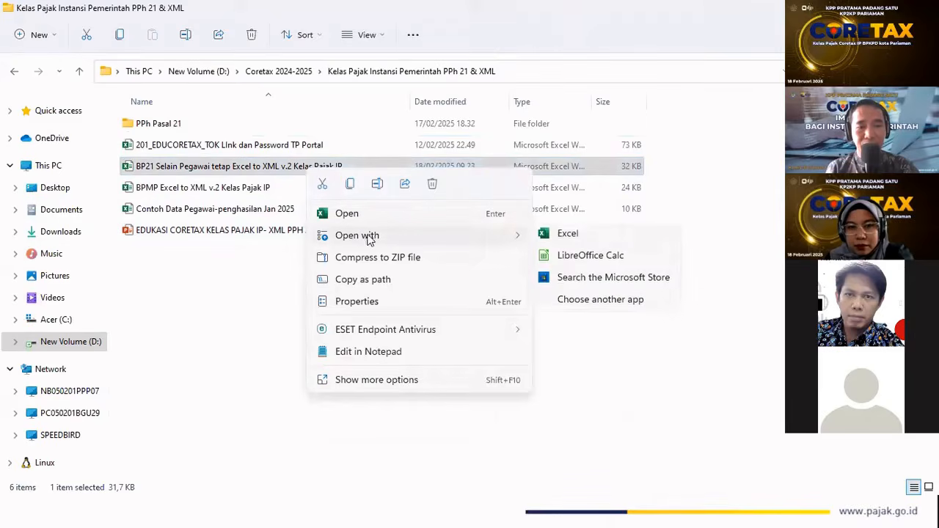
{"action": "left_click", "coordinate": [570, 234]}
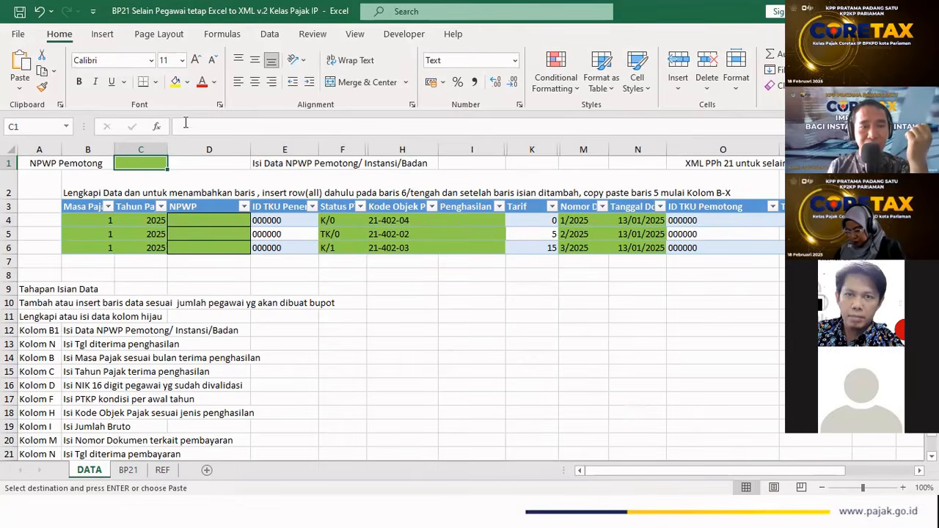
Enable the Developer main tab in Excel's ribbon customization options and display its XML export command.
{"action": "left_click", "coordinate": [19, 37]}
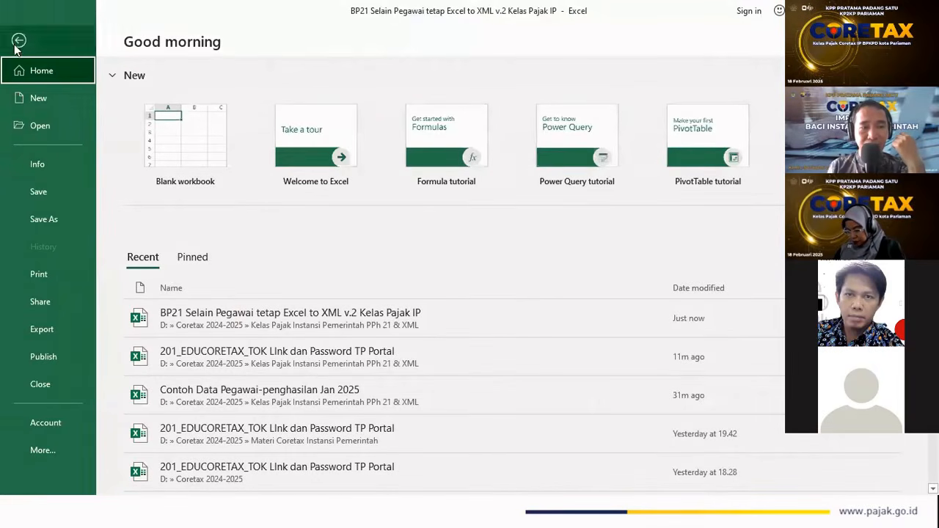
{"action": "left_click", "coordinate": [16, 41]}
{"action": "left_click", "coordinate": [18, 35]}
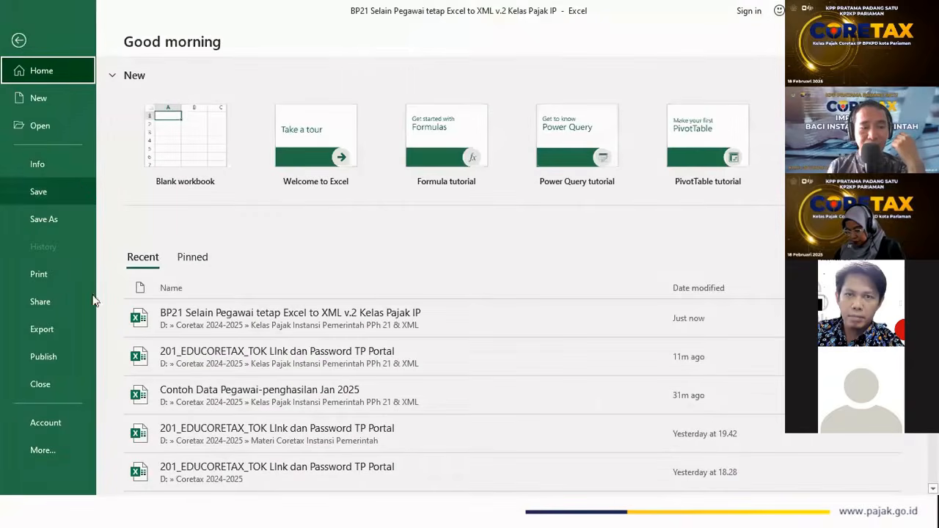
{"action": "left_click", "coordinate": [44, 451]}
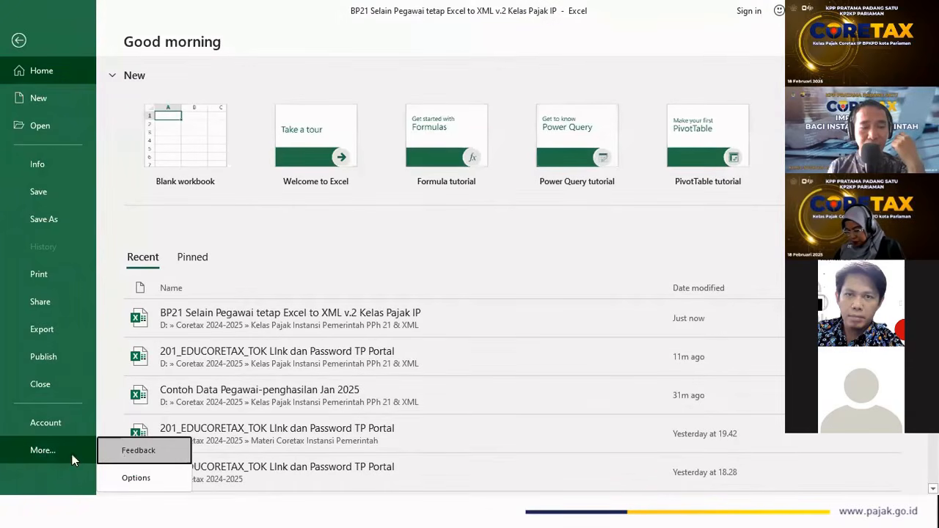
{"action": "left_click", "coordinate": [132, 478]}
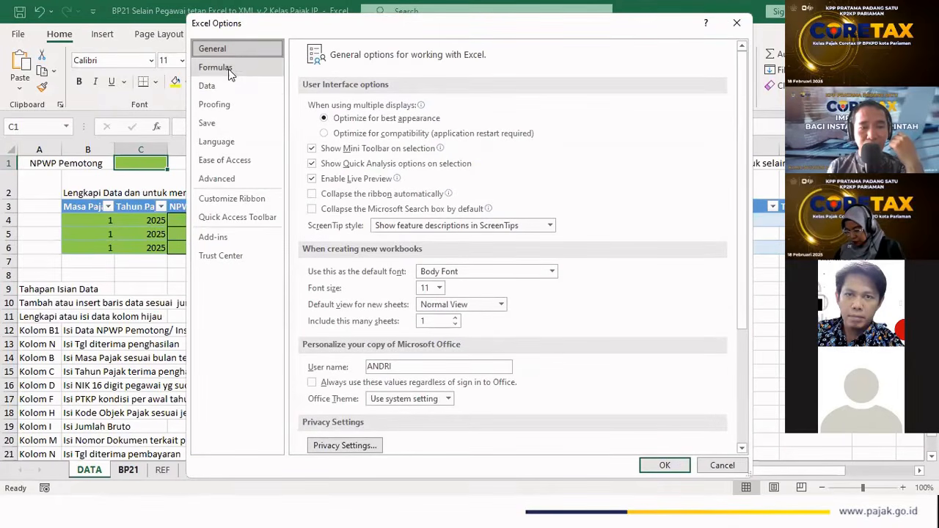
{"action": "left_click", "coordinate": [236, 202]}
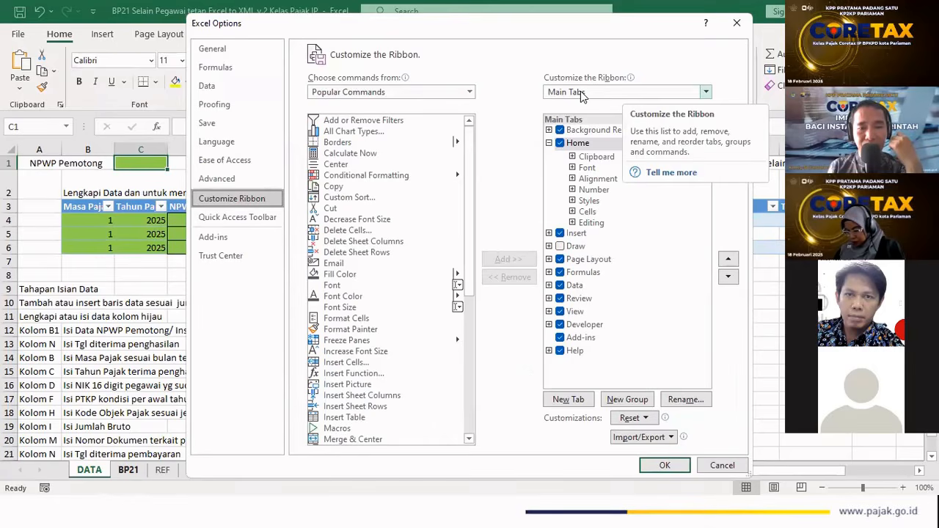
{"action": "left_click", "coordinate": [562, 329]}
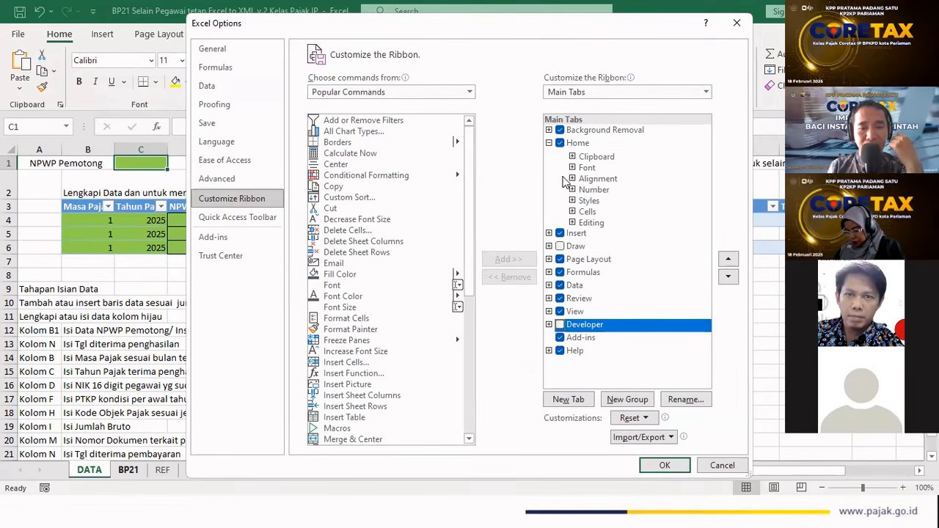
{"action": "left_click", "coordinate": [560, 327]}
{"action": "double_click", "coordinate": [562, 327]}
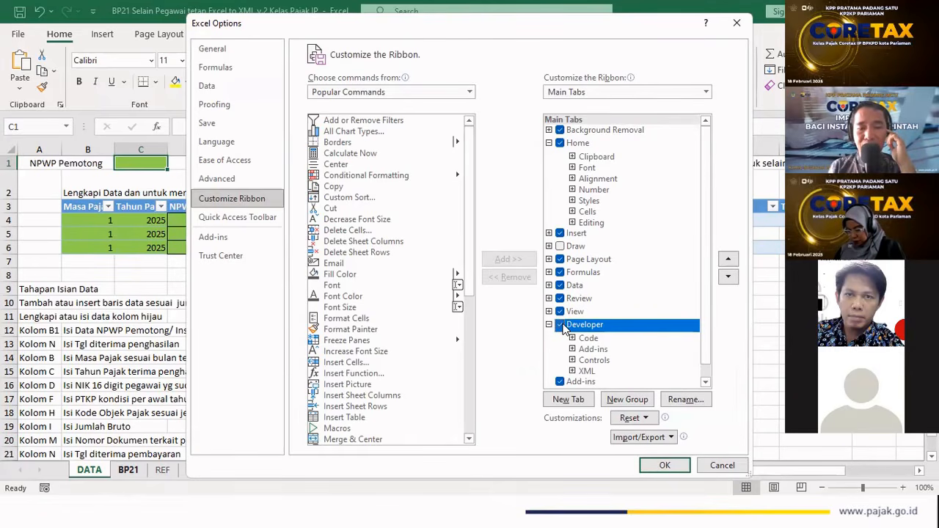
{"action": "left_click", "coordinate": [562, 326]}
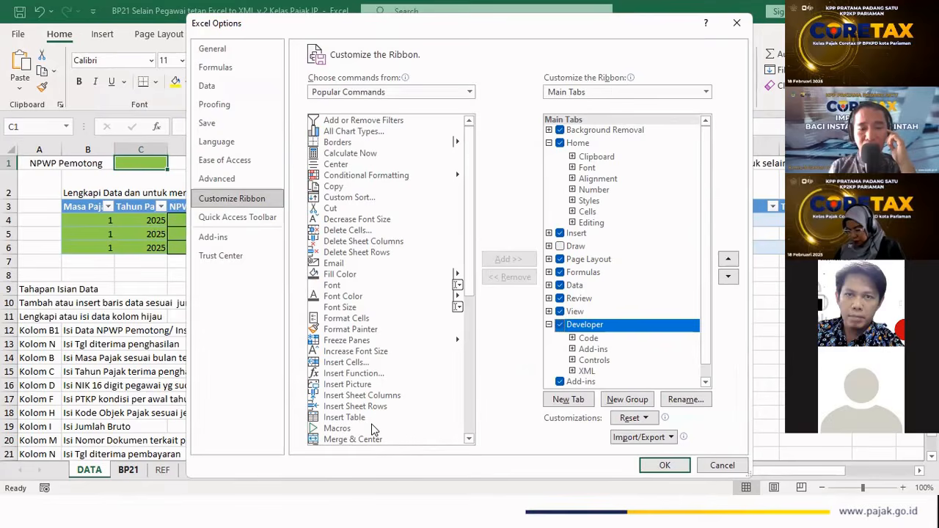
{"action": "left_click", "coordinate": [664, 465]}
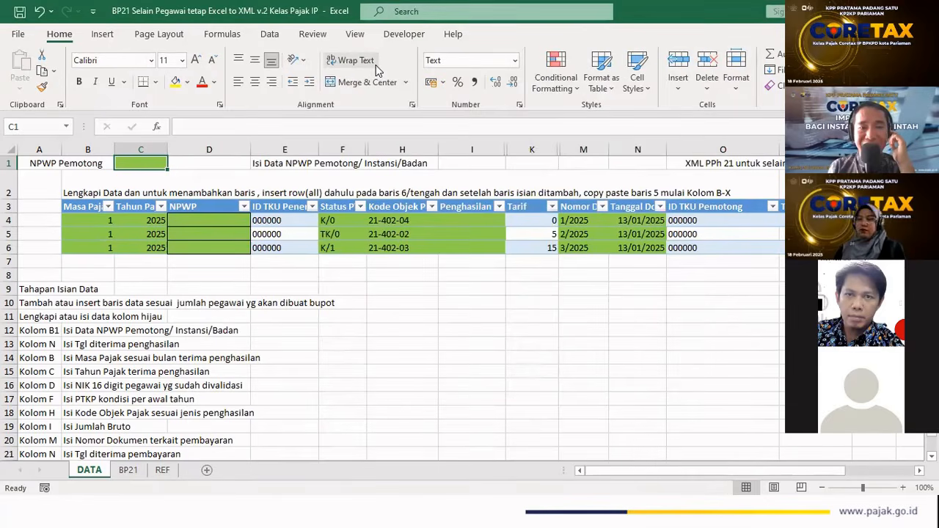
{"action": "left_click", "coordinate": [405, 36]}
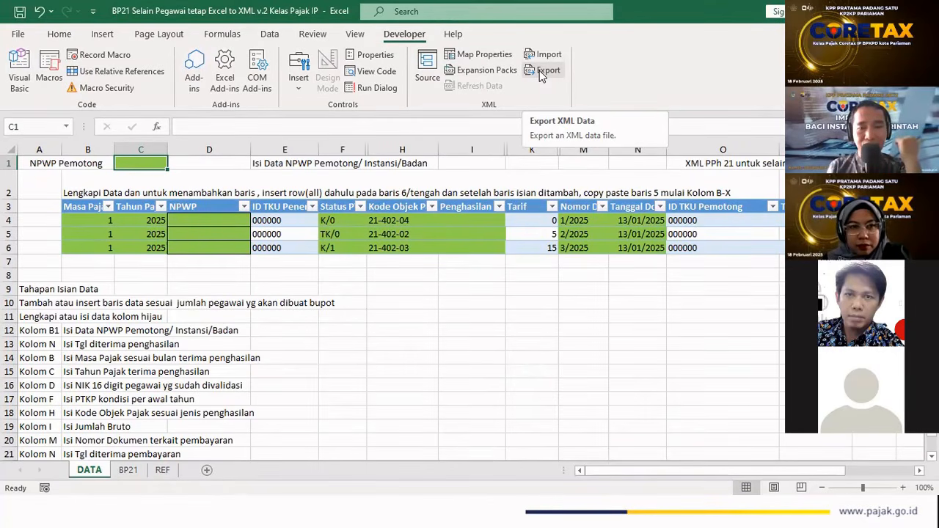
{"action": "left_click", "coordinate": [530, 290]}
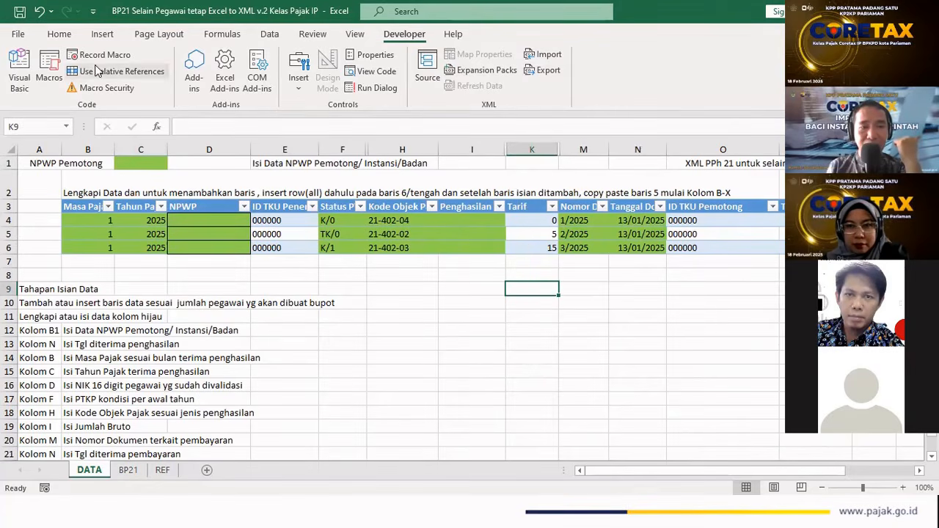
Reopen the ribbon customization options, list All Tabs, toggle Developer off and back on, and accept the settings.
{"action": "left_click", "coordinate": [18, 34]}
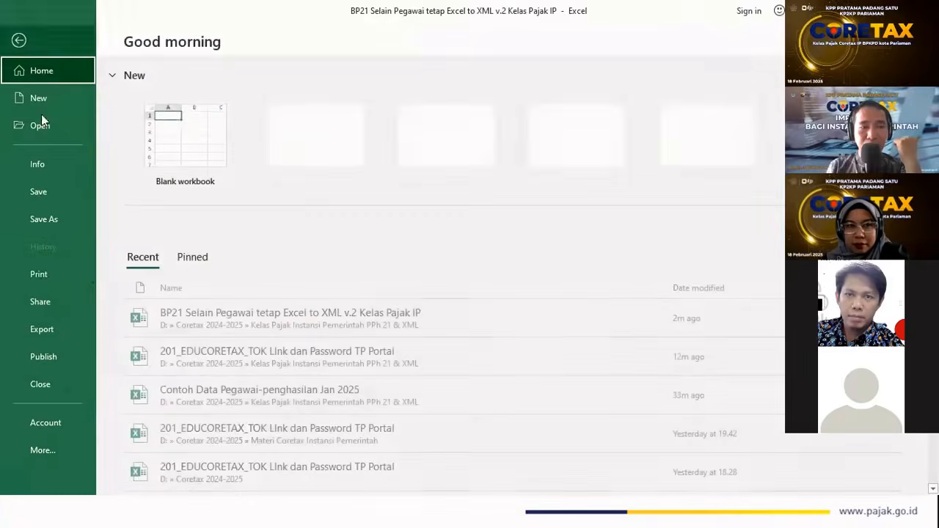
{"action": "left_click", "coordinate": [53, 453]}
{"action": "left_click", "coordinate": [121, 480]}
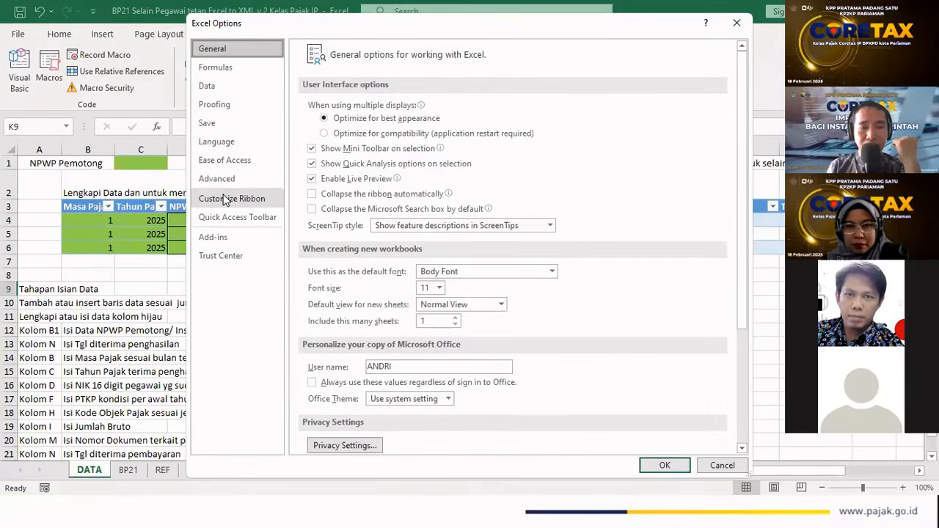
{"action": "left_click", "coordinate": [226, 198]}
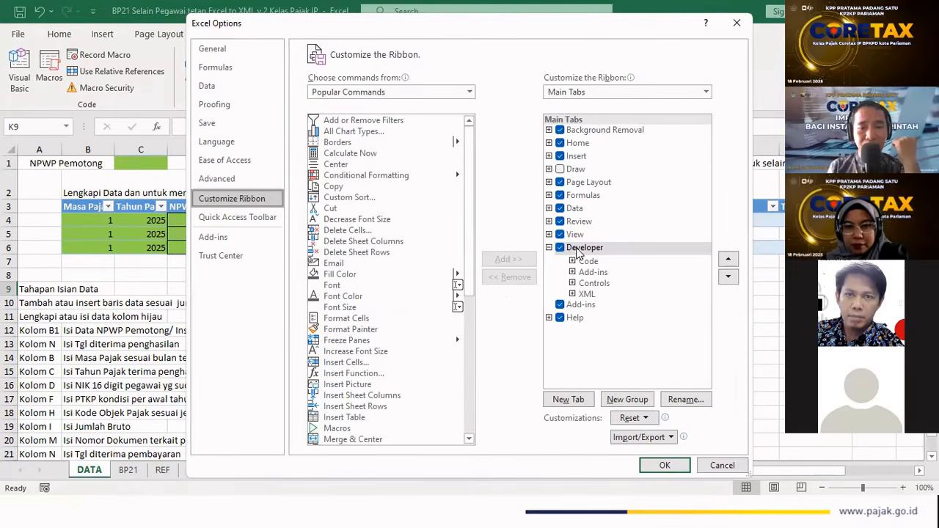
{"action": "left_click", "coordinate": [581, 91]}
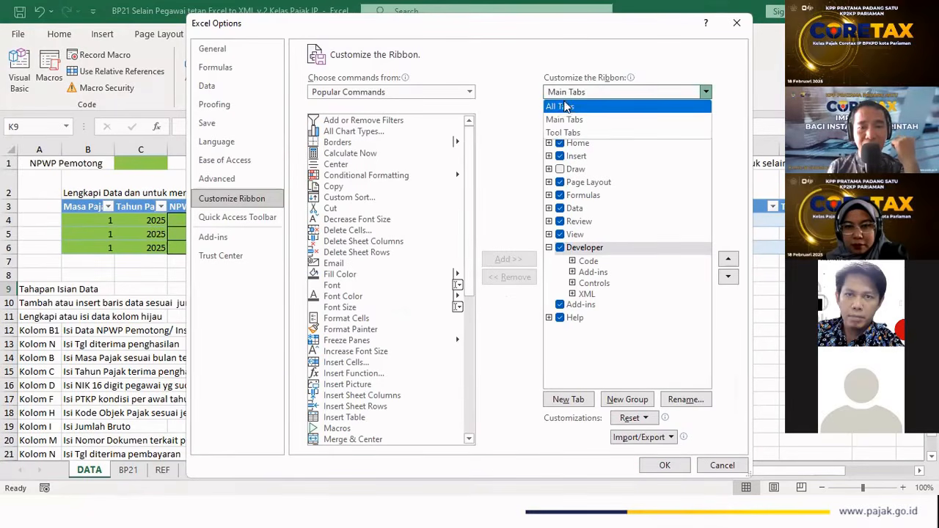
{"action": "left_click", "coordinate": [562, 107]}
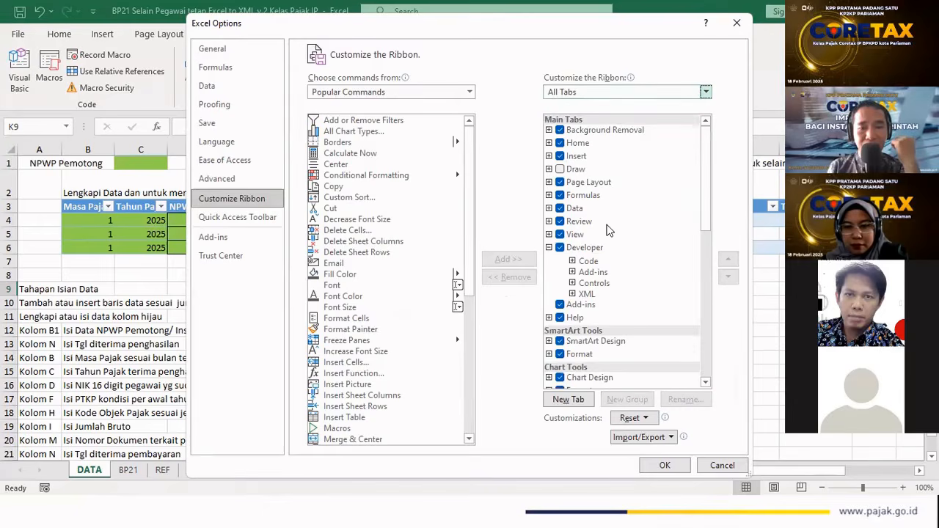
{"action": "left_click", "coordinate": [561, 249]}
{"action": "left_click", "coordinate": [561, 249]}
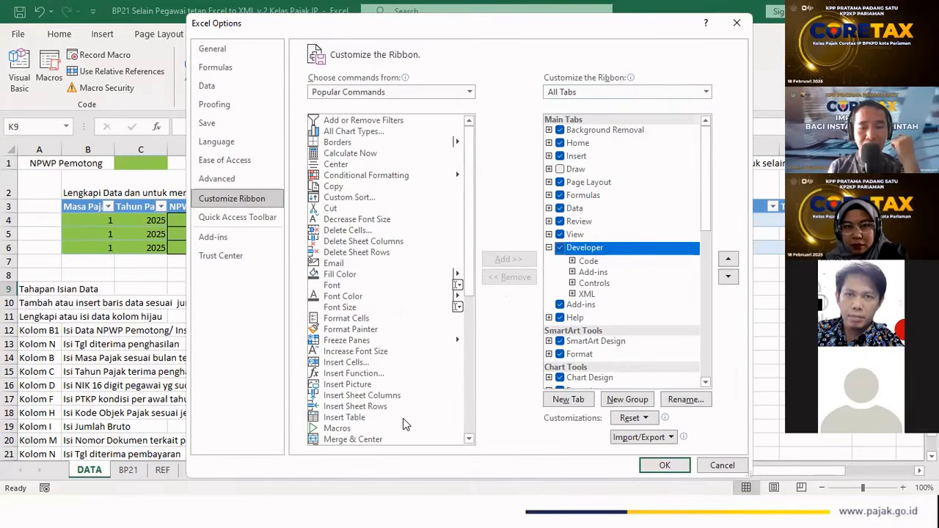
{"action": "left_click", "coordinate": [663, 465]}
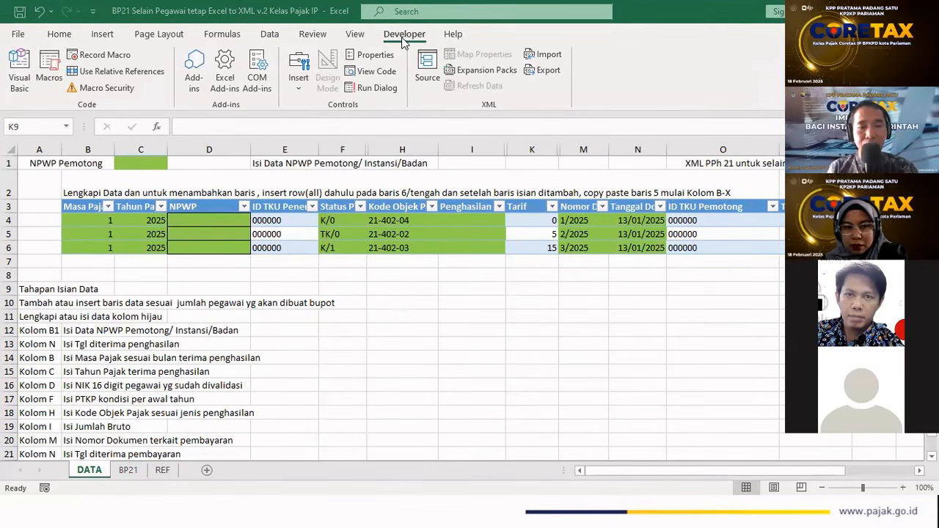
{"action": "key", "text": "alt+Tab"}
{"action": "key", "text": "alt+Tab"}
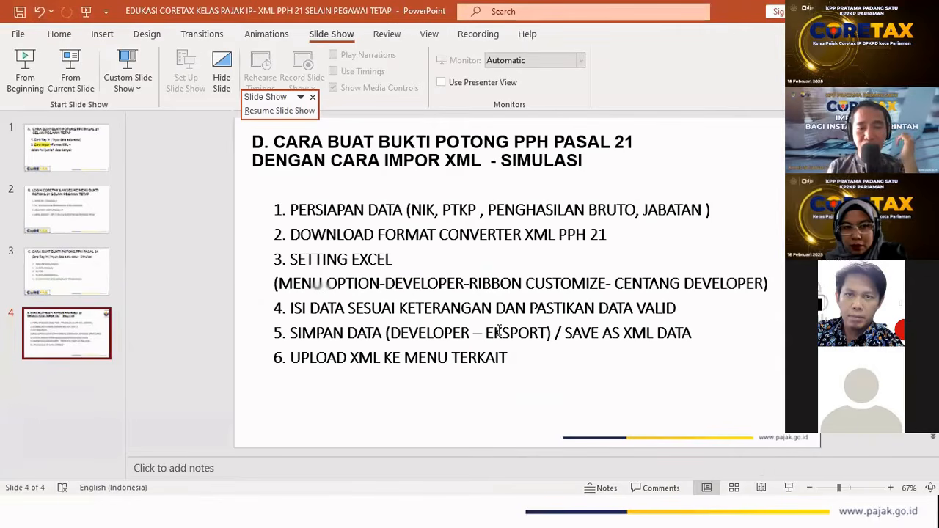
{"action": "key", "text": "alt+Tab"}
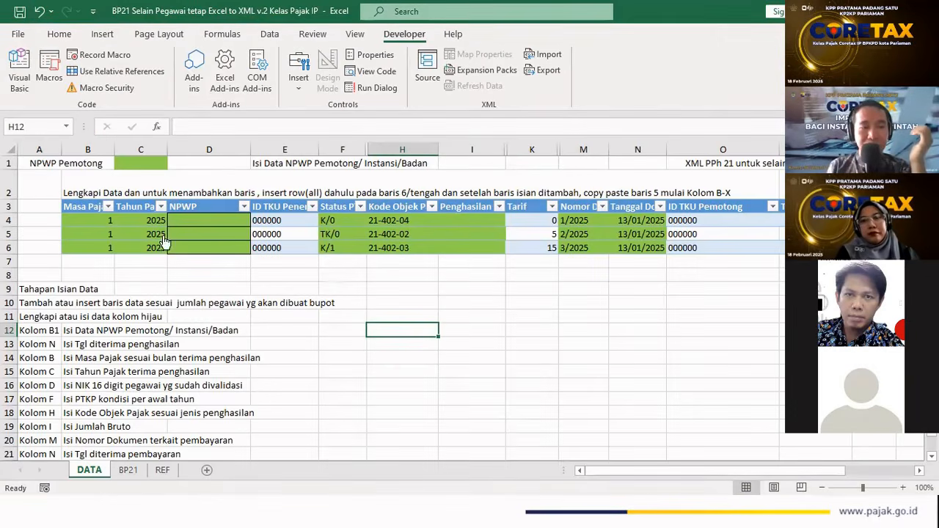
Correct the instruction label in cell A12 of the DATA sheet to "Kolom C1".
{"action": "left_click", "coordinate": [31, 328]}
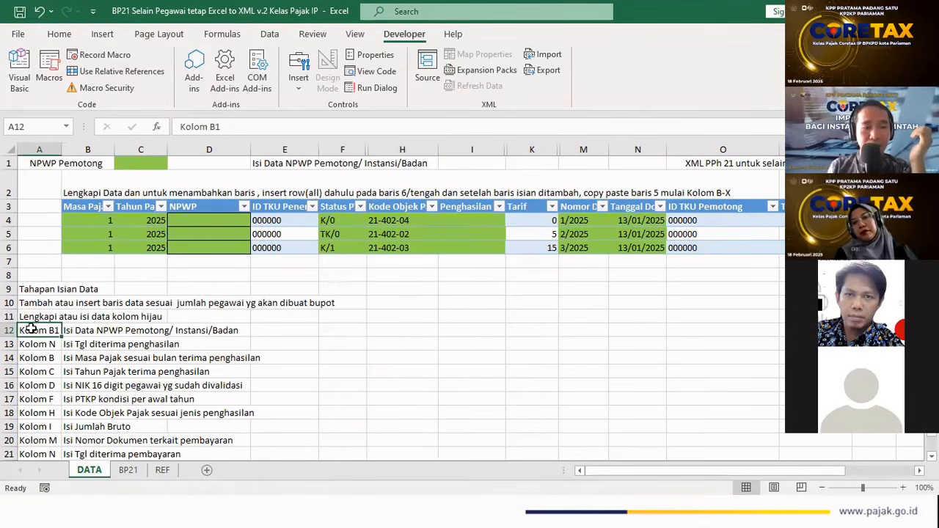
{"action": "double_click", "coordinate": [52, 330]}
{"action": "key", "text": "BackSpace"}
{"action": "type", "text": "C"}
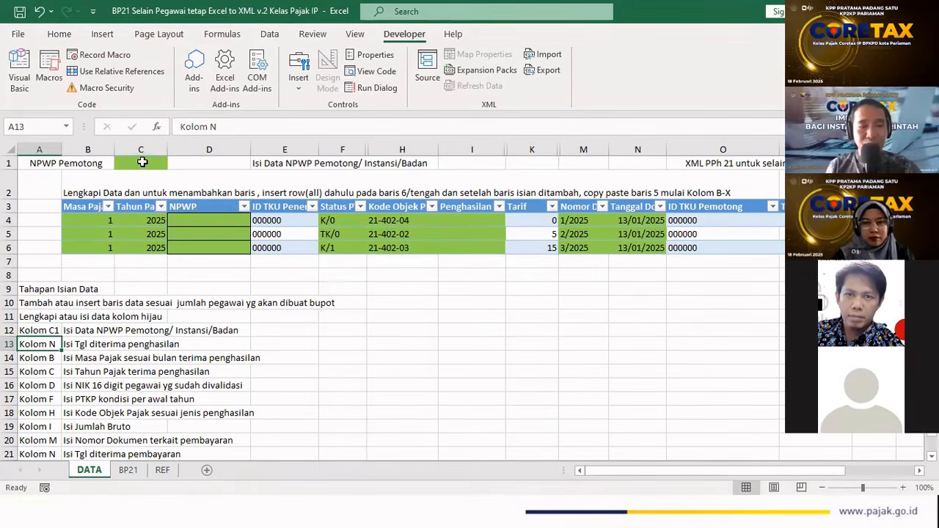
Copy the withholding agency's tax number from the Coretax portal in the browser into NPWP Pemotong cell C1 of the Excel DATA sheet.
{"action": "left_click", "coordinate": [140, 163]}
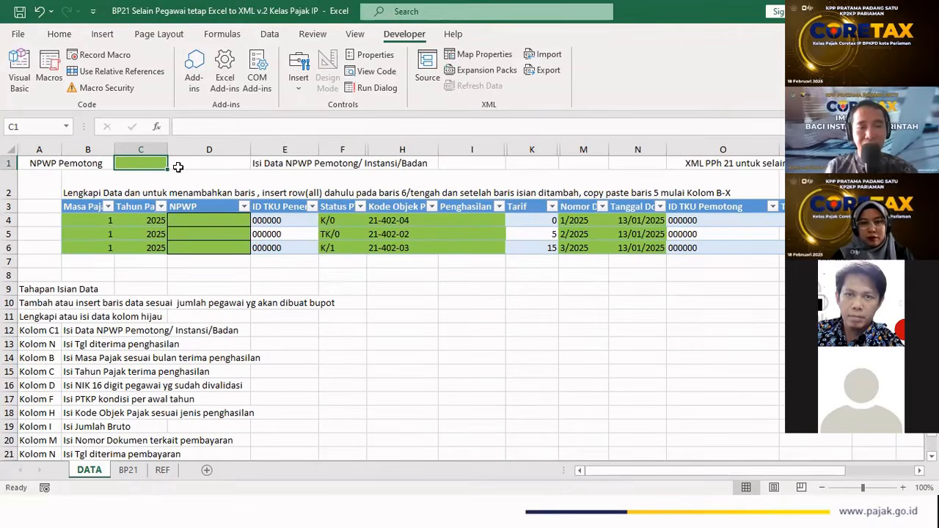
{"action": "key", "text": "alt+Tab"}
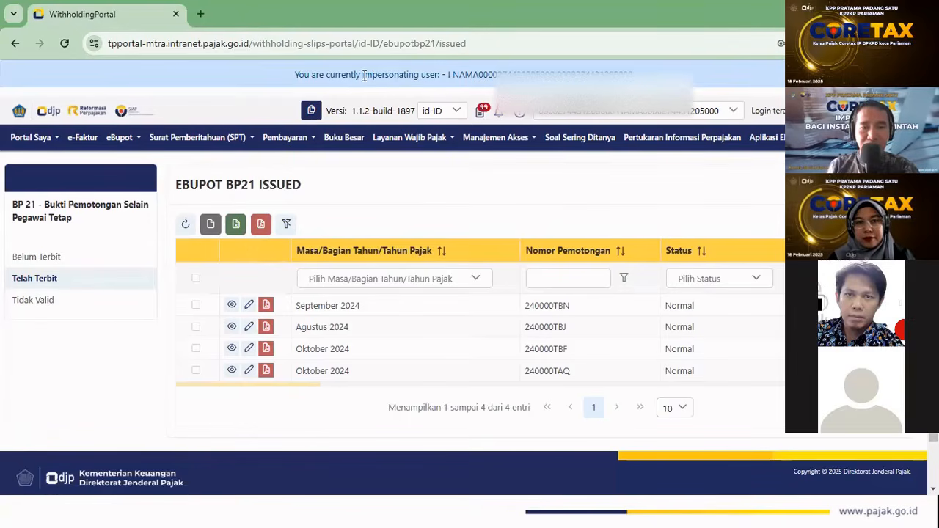
{"action": "left_click_drag", "start_coordinate": [361, 74], "coordinate": [392, 73]}
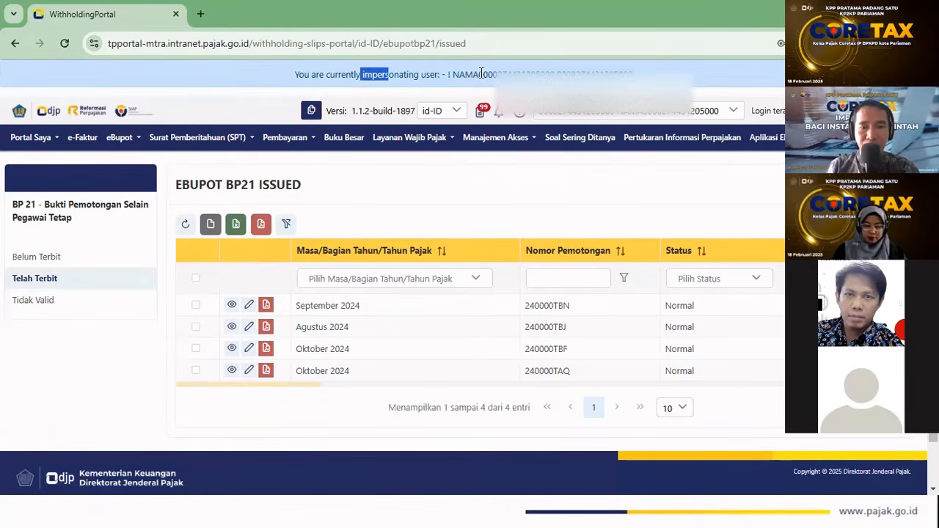
{"action": "mouse_move", "coordinate": [488, 74]}
{"action": "left_mouse_down"}
{"action": "mouse_move", "coordinate": [479, 73]}
{"action": "mouse_move", "coordinate": [531, 68]}
{"action": "mouse_move", "coordinate": [484, 81]}
{"action": "left_mouse_up"}
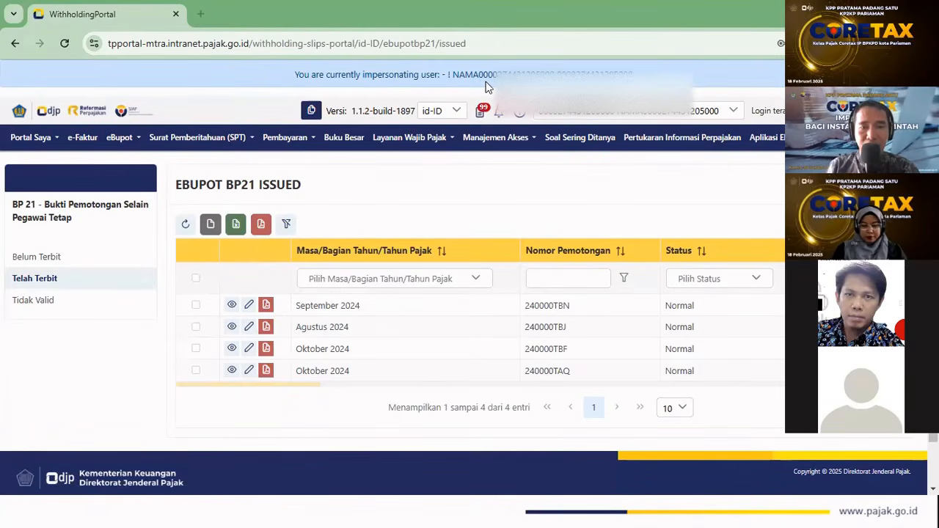
{"action": "key", "text": "alt+Tab"}
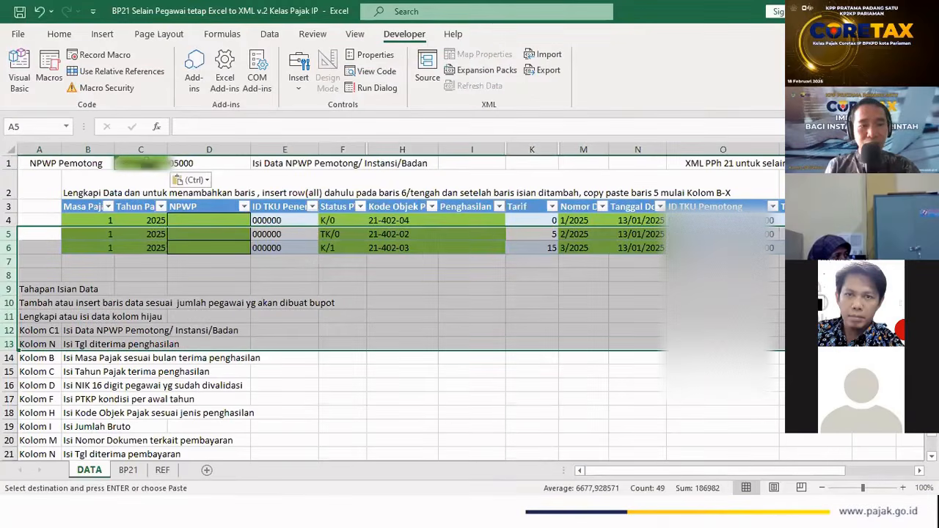
{"action": "left_click", "coordinate": [148, 162]}
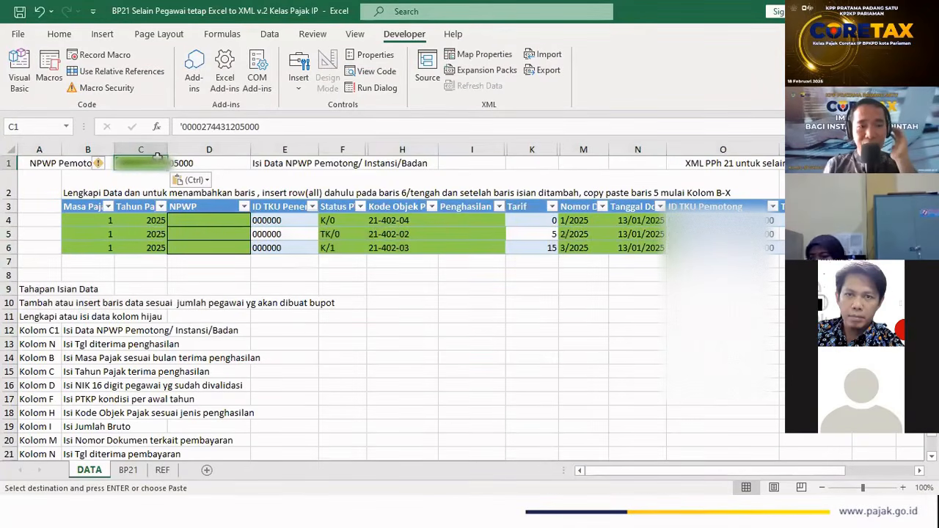
Insert ten blank rows above row 5 of the DATA sheet's employee table.
{"action": "left_click", "coordinate": [76, 235]}
{"action": "left_click_drag", "start_coordinate": [13, 234], "coordinate": [7, 346]}
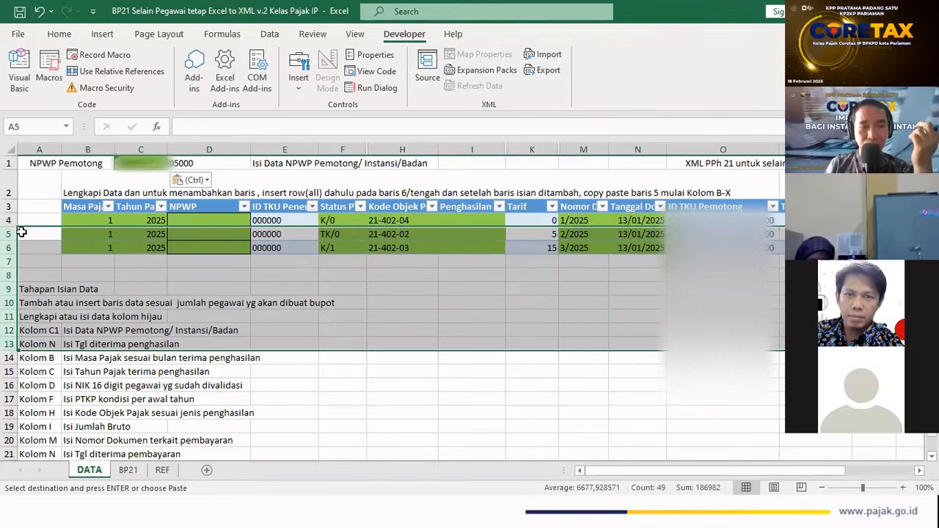
{"action": "left_click", "coordinate": [45, 244]}
{"action": "left_click_drag", "start_coordinate": [9, 235], "coordinate": [5, 348]}
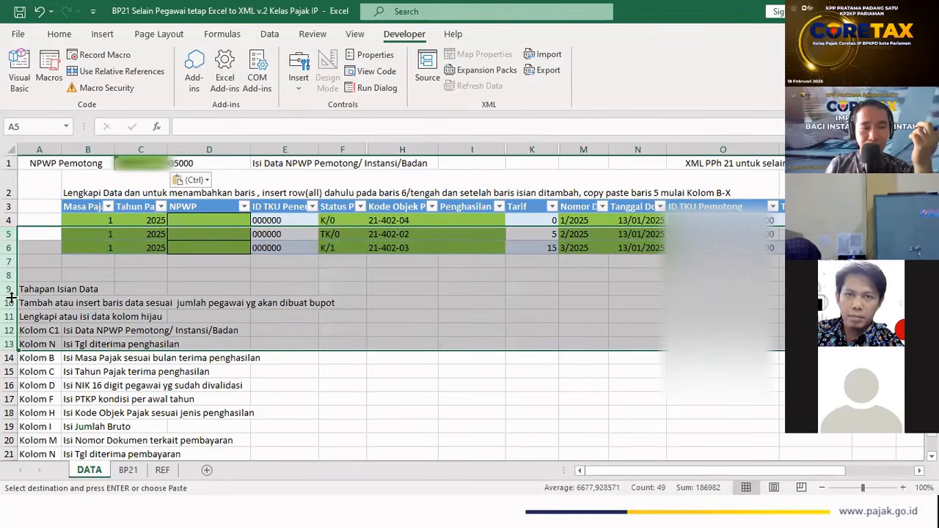
{"action": "right_click", "coordinate": [11, 260]}
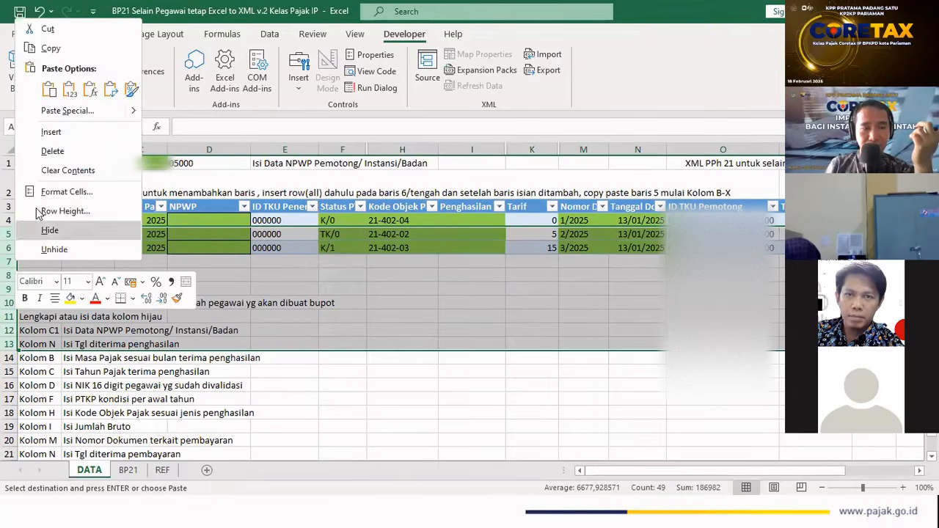
{"action": "left_click", "coordinate": [57, 132]}
{"action": "left_click", "coordinate": [263, 279]}
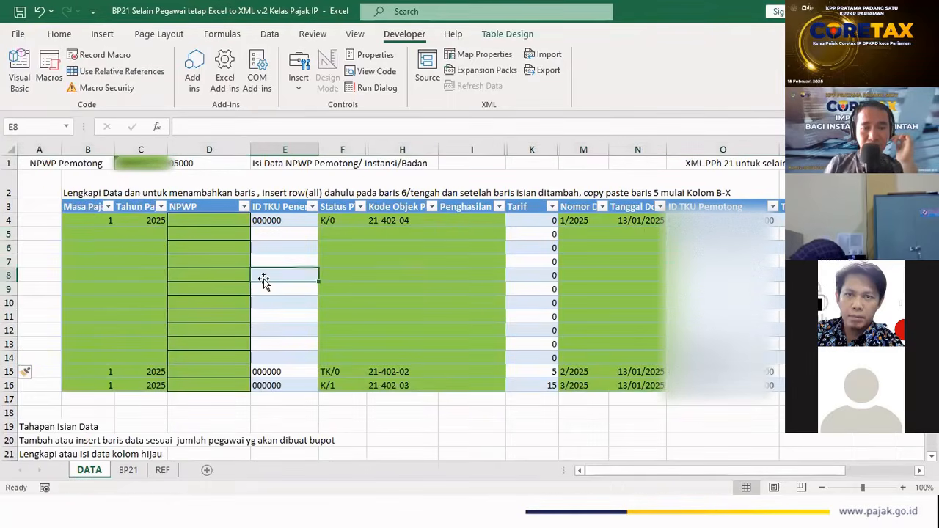
Copy the row 4 record of the DATA sheet from column B through column X.
{"action": "left_click", "coordinate": [101, 221]}
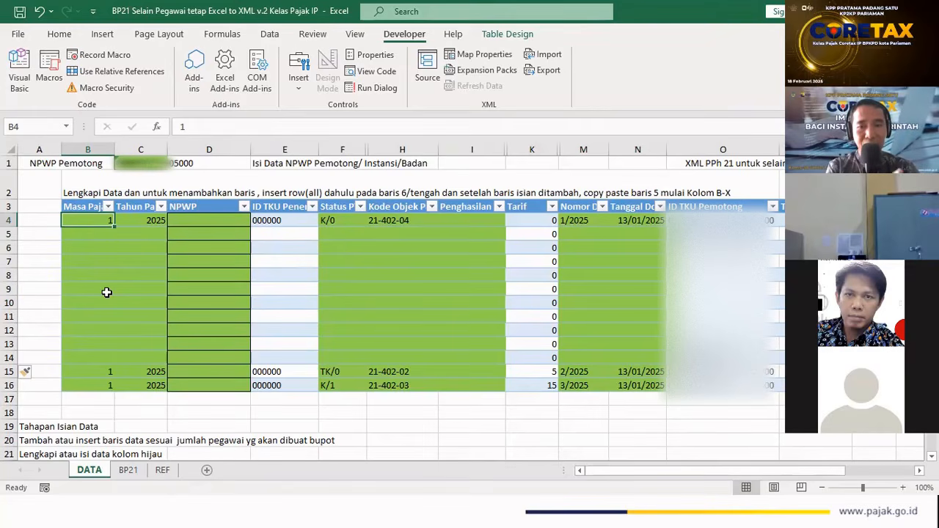
{"action": "key", "text": "Right"}
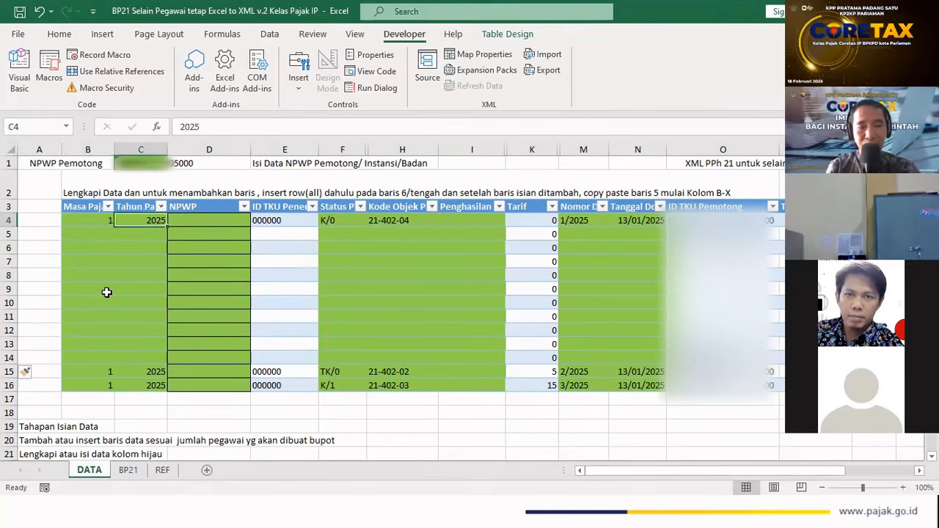
{"action": "key", "text": "Left"}
{"action": "key", "text": "Right"}
{"action": "key", "text": "Left"}
{"action": "key", "text": "Right"}
{"action": "key", "text": "Left"}
{"action": "key", "text": "Right"}
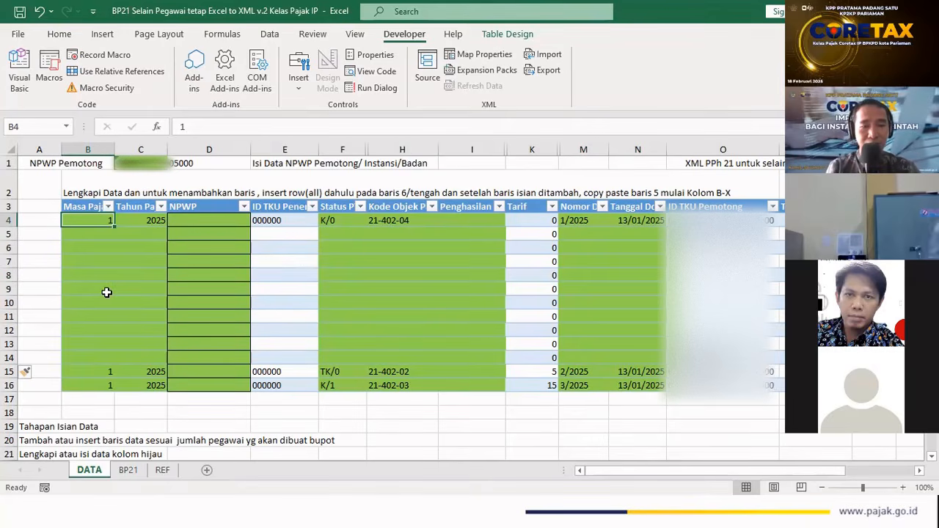
{"action": "key", "text": "shift+Right"}
{"action": "key", "text": "shift+Right"}
{"action": "key", "text": "shift+Right"}
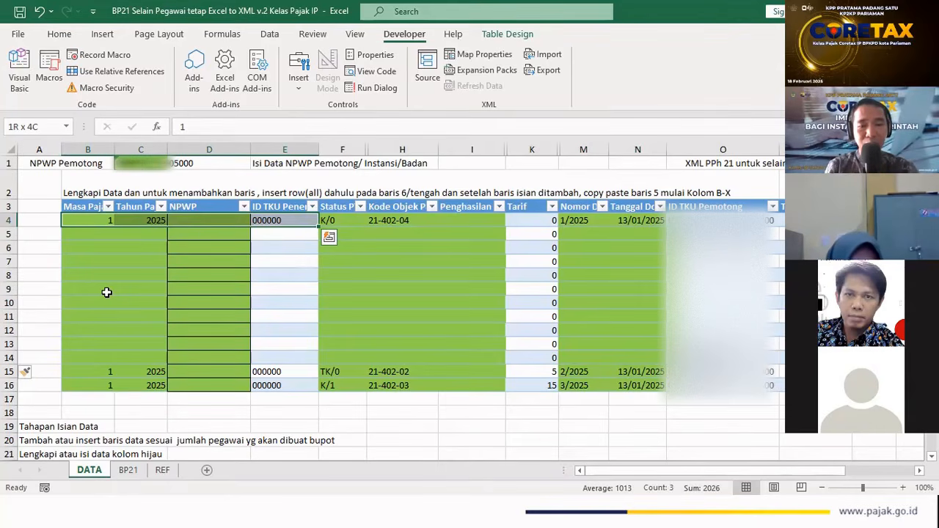
{"action": "key", "text": "ctrl+shift+Right"}
{"action": "key", "text": "ctrl+shift+Right"}
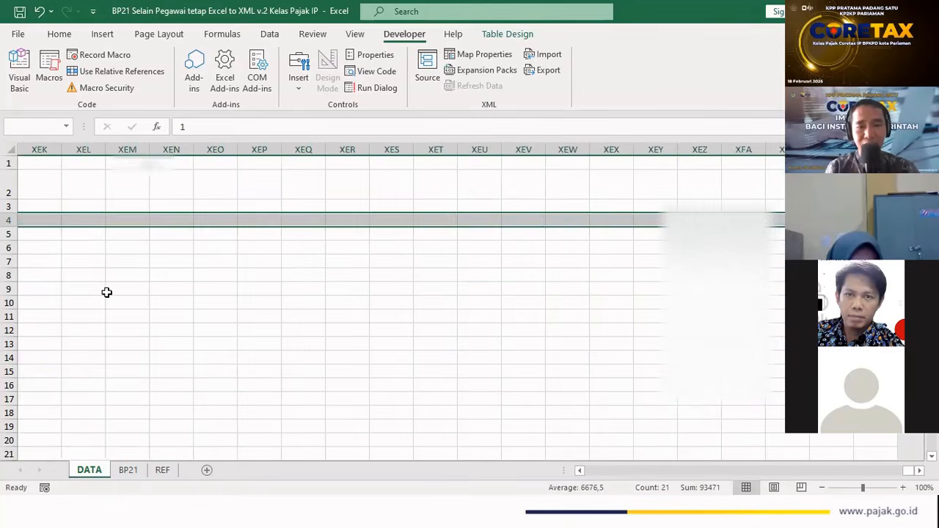
{"action": "key", "text": "ctrl+shift+Left"}
{"action": "key", "text": "ctrl+c"}
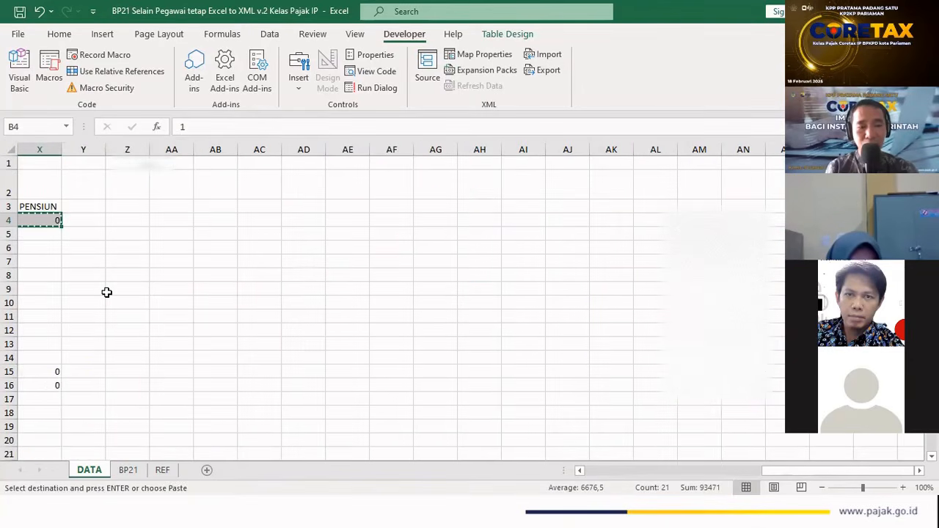
{"action": "key", "text": "ctrl+BackSpace"}
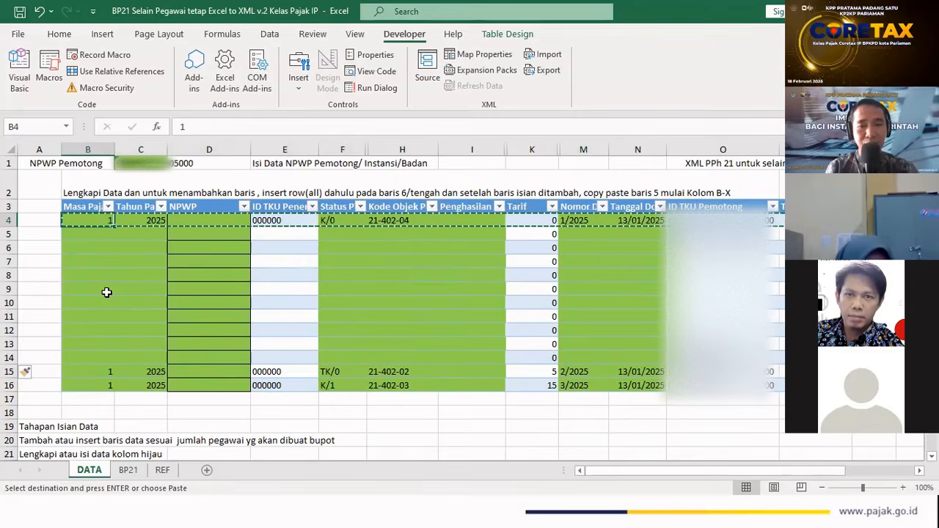
Reselect cells B4 through X4 to review the full range of the copied record.
{"action": "key", "text": "shift+Right"}
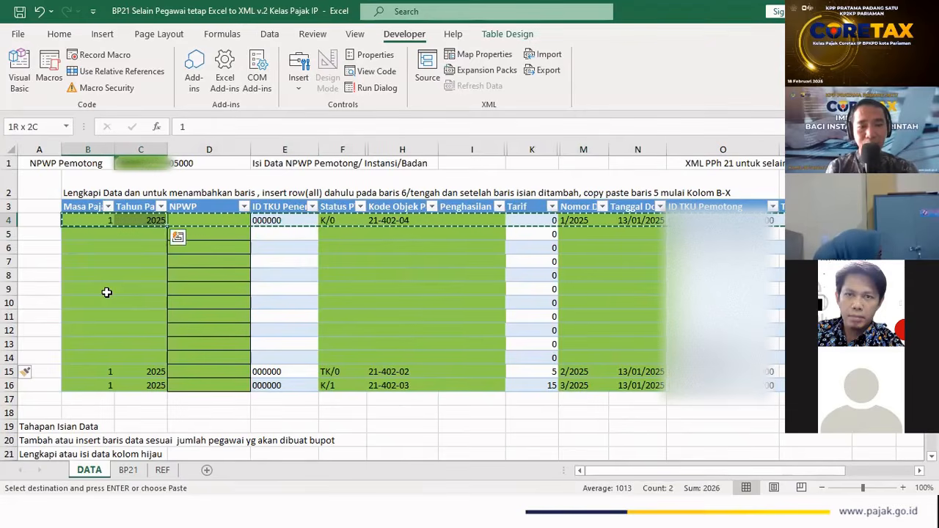
{"action": "key", "text": "shift+Right"}
{"action": "key", "text": "shift+Right"}
{"action": "key", "text": "shift+Right"}
{"action": "key", "text": "shift+Right"}
{"action": "key", "text": "shift+Right"}
{"action": "key", "text": "shift+Right"}
{"action": "key", "text": "shift+Right"}
{"action": "key", "text": "shift+Right"}
{"action": "key", "text": "shift+Right"}
{"action": "key", "text": "shift+Right"}
{"action": "key", "text": "shift+Right"}
{"action": "key", "text": "shift+Right"}
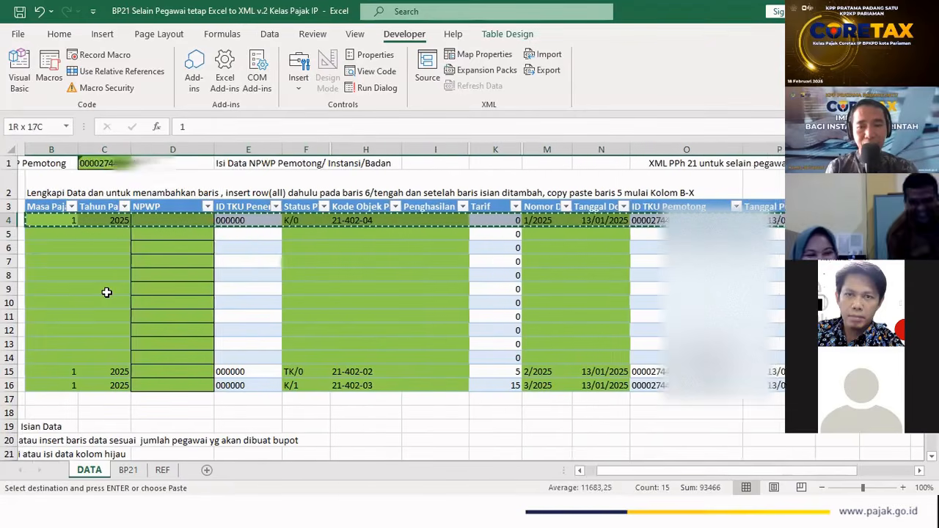
{"action": "key", "text": "shift+Right"}
{"action": "key", "text": "shift+Right"}
{"action": "key", "text": "shift+Right"}
{"action": "key", "text": "shift+Right"}
{"action": "key", "text": "shift+Right"}
{"action": "key", "text": "shift+Right"}
{"action": "key", "text": "shift+Right"}
{"action": "key", "text": "shift+Right"}
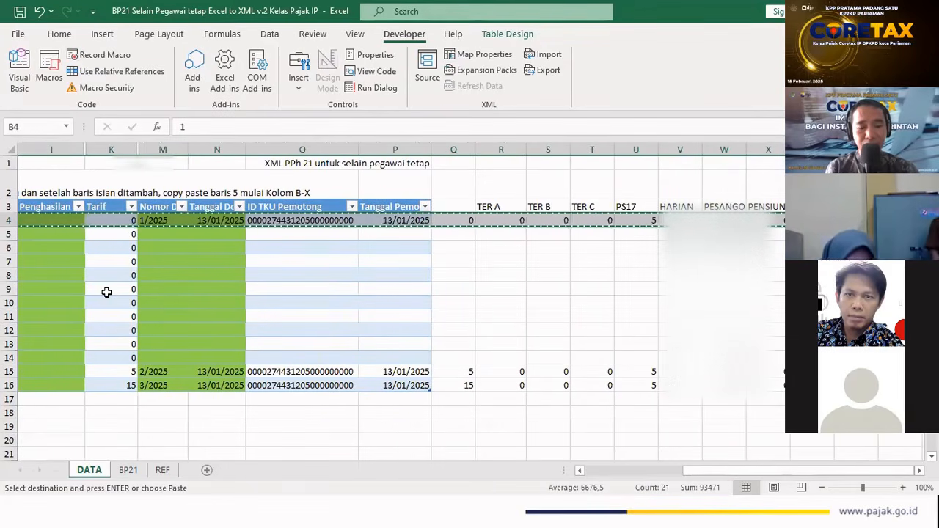
Paste the copied row 4 record into table rows 5 through 16, starting in column B.
{"action": "key", "text": "Home"}
{"action": "key", "text": "Right"}
{"action": "key", "text": "Right"}
{"action": "key", "text": "Left"}
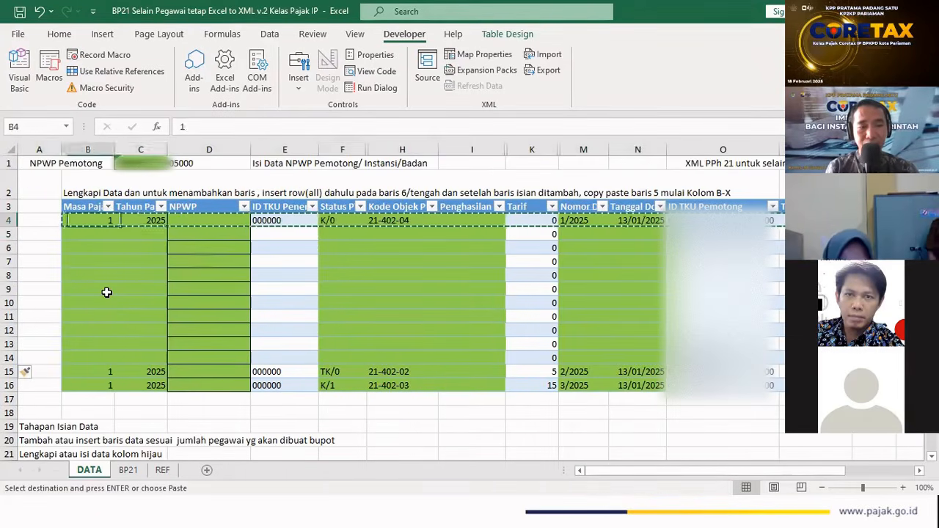
{"action": "key", "text": "Down"}
{"action": "key", "text": "shift+Down"}
{"action": "key", "text": "shift+Down"}
{"action": "key", "text": "shift+Down"}
{"action": "key", "text": "shift+Down"}
{"action": "key", "text": "shift+Down"}
{"action": "key", "text": "shift+Down"}
{"action": "key", "text": "shift+Down"}
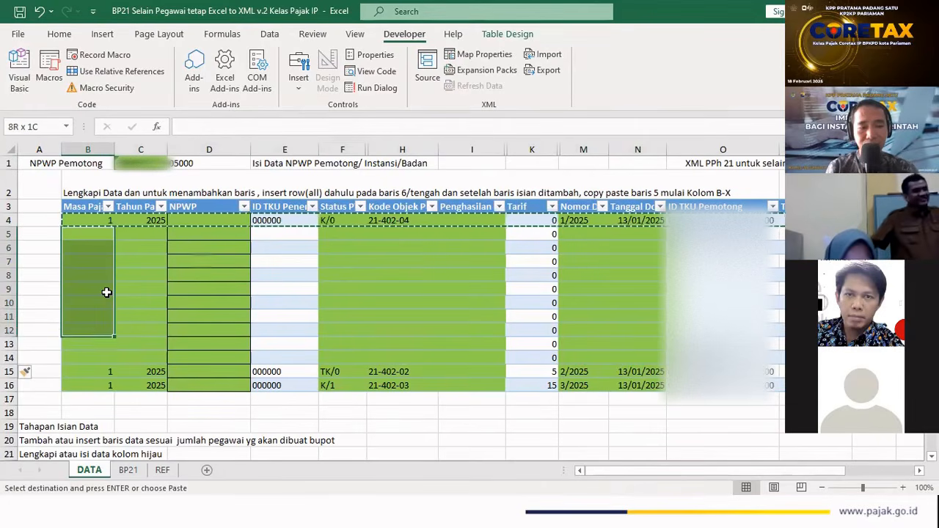
{"action": "key", "text": "shift+Down"}
{"action": "key", "text": "shift+Down"}
{"action": "key", "text": "shift+Down"}
{"action": "key", "text": "shift+Down"}
{"action": "key", "text": "ctrl+v"}
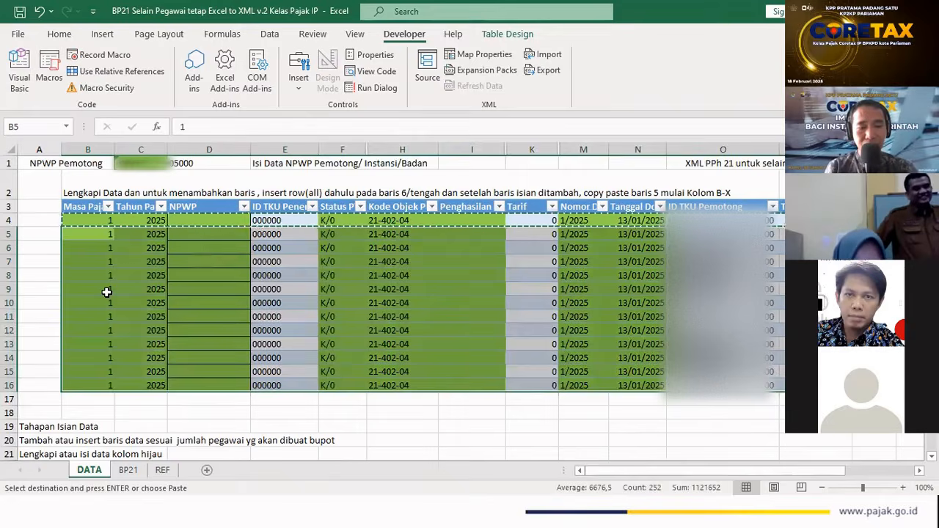
Copy the ten employee NIKs from B3:B12 of the Contoh Data Pegawai-penghasilan Jan 2025 workbook into the BP21 workbook's NPWP column, starting at D4.
{"action": "key", "text": "Right"}
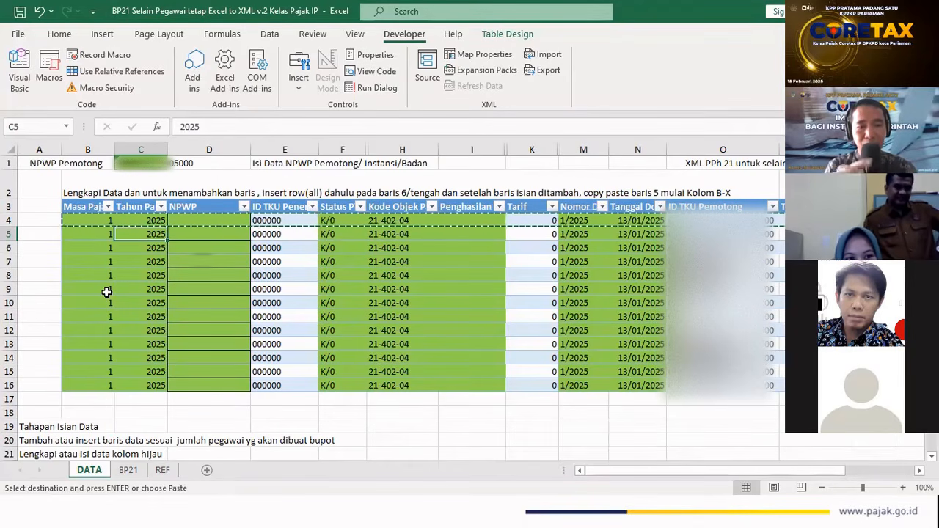
{"action": "key", "text": "alt+Tab"}
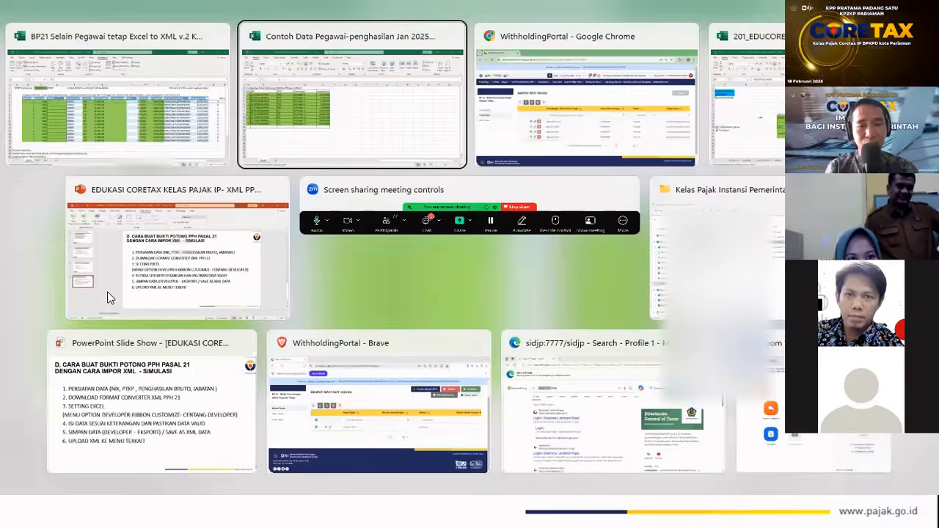
{"action": "key", "text": "Right"}
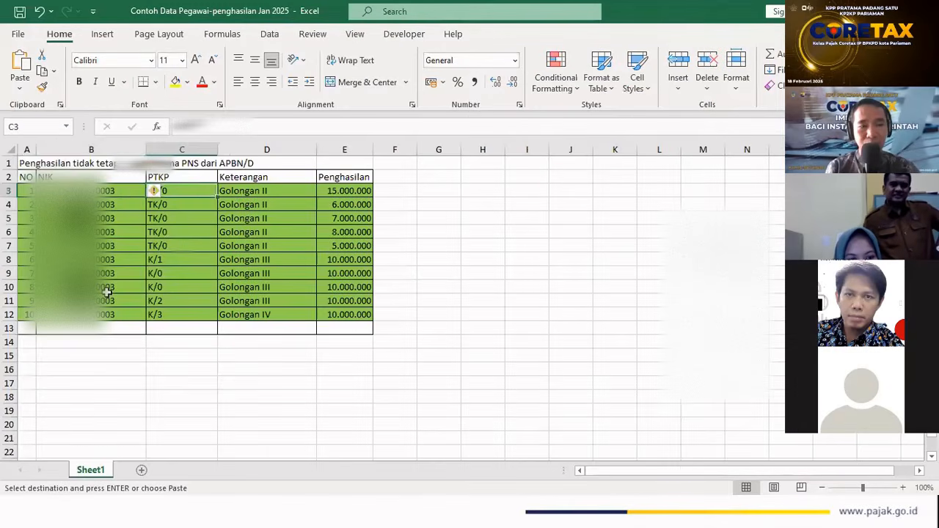
{"action": "key", "text": "shift+Down"}
{"action": "key", "text": "shift+Down"}
{"action": "key", "text": "shift+Down"}
{"action": "key", "text": "shift+Down"}
{"action": "key", "text": "shift+Down"}
{"action": "key", "text": "shift+Down"}
{"action": "key", "text": "shift+Down"}
{"action": "key", "text": "shift+Down"}
{"action": "key", "text": "shift+Down"}
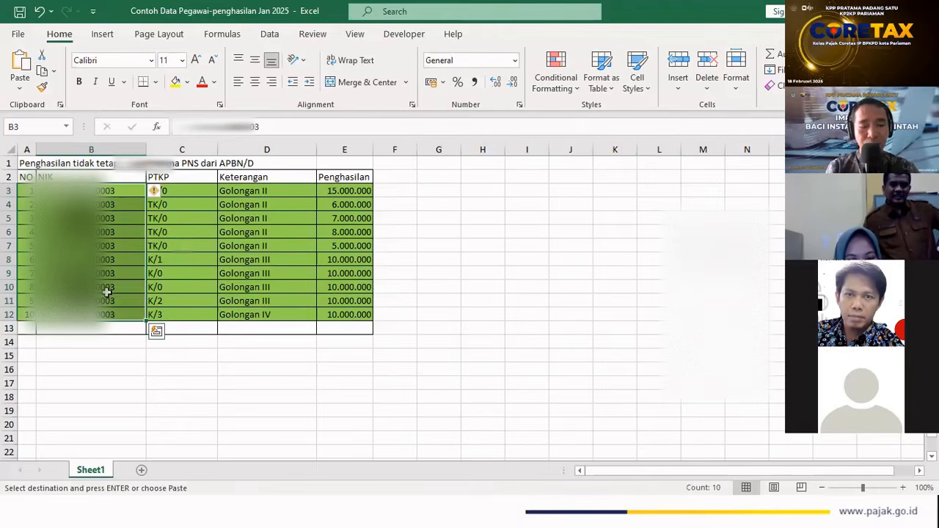
{"action": "key", "text": "ctrl+c"}
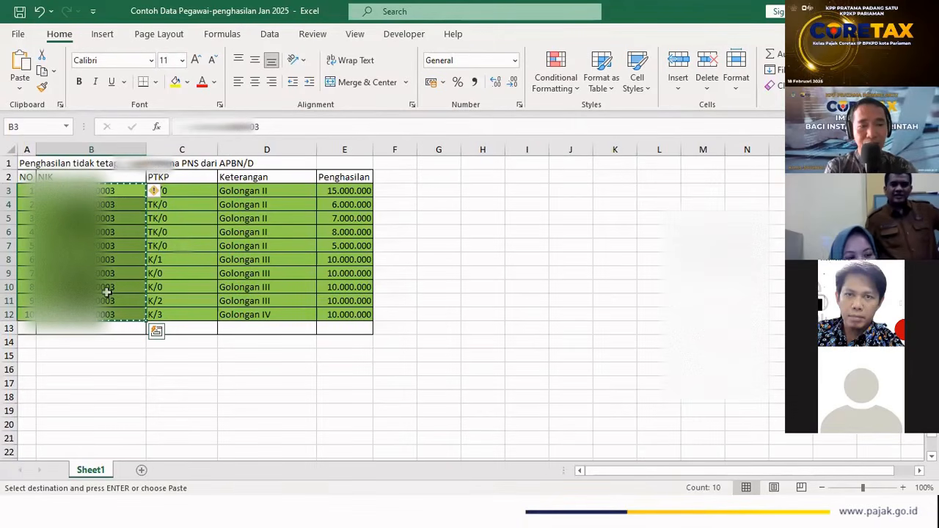
{"action": "key", "text": "alt+Tab"}
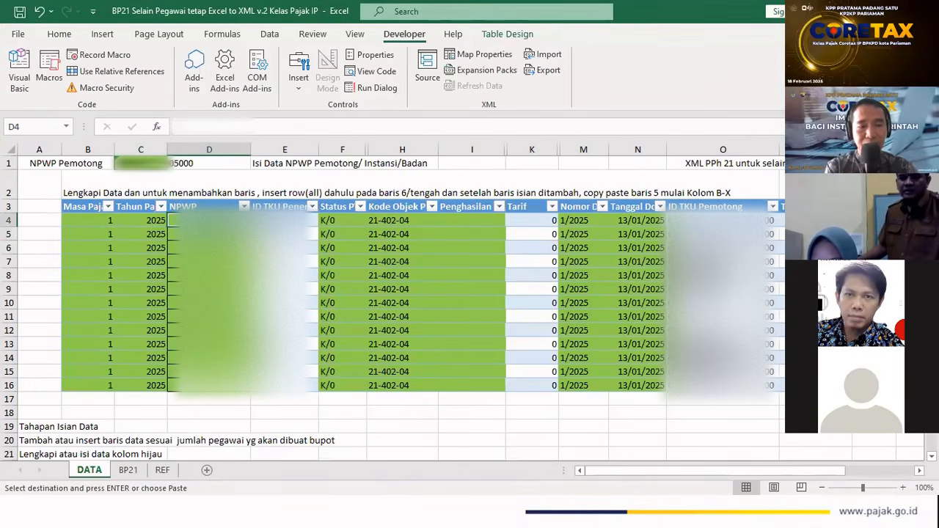
{"action": "key", "text": "ctrl+v"}
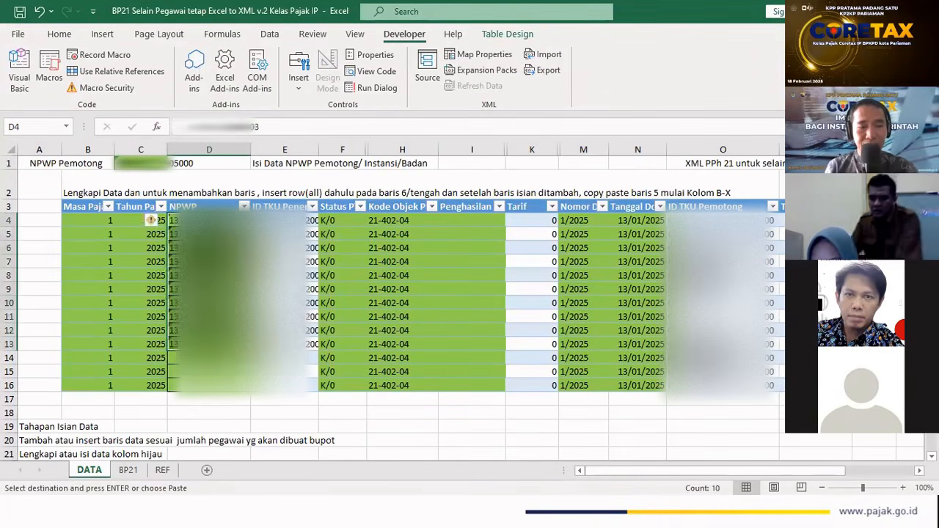
Delete surplus rows 14 through 16, which have no employee NIK, from the DATA sheet.
{"action": "left_click", "coordinate": [209, 330]}
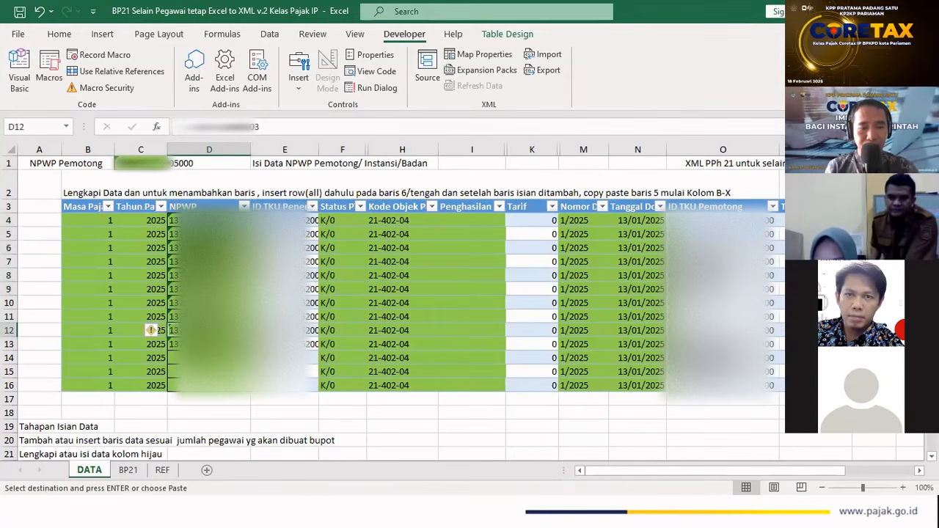
{"action": "left_click", "coordinate": [209, 358]}
{"action": "left_click_drag", "start_coordinate": [209, 358], "coordinate": [209, 385]}
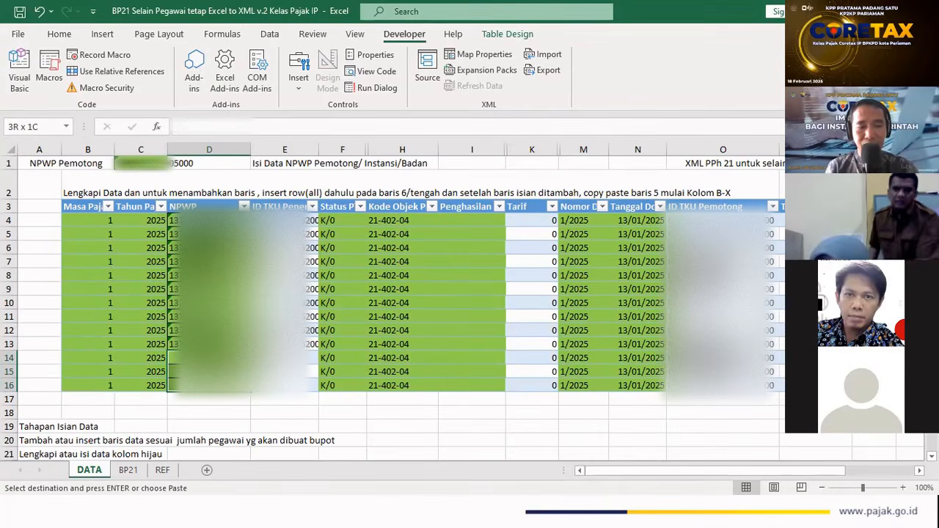
{"action": "left_click_drag", "start_coordinate": [8, 357], "coordinate": [11, 382]}
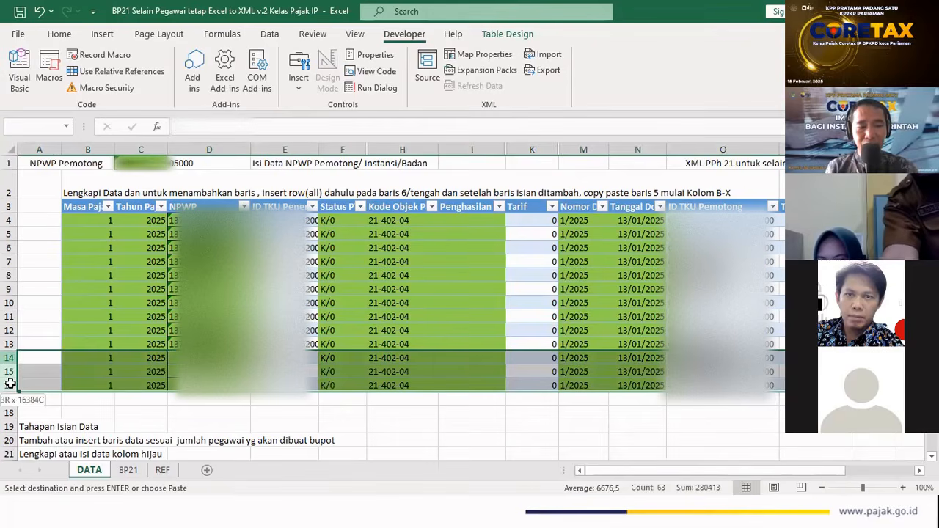
{"action": "right_click", "coordinate": [13, 383]}
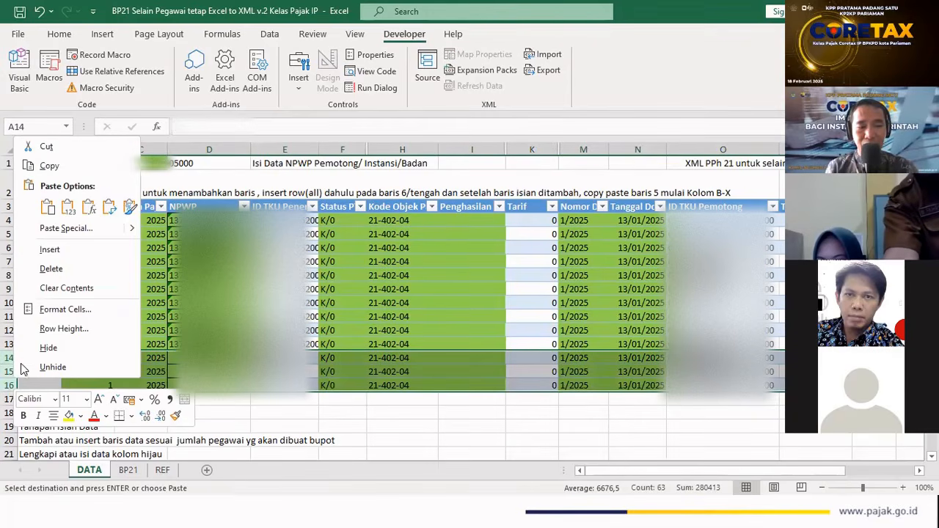
{"action": "left_click", "coordinate": [50, 268]}
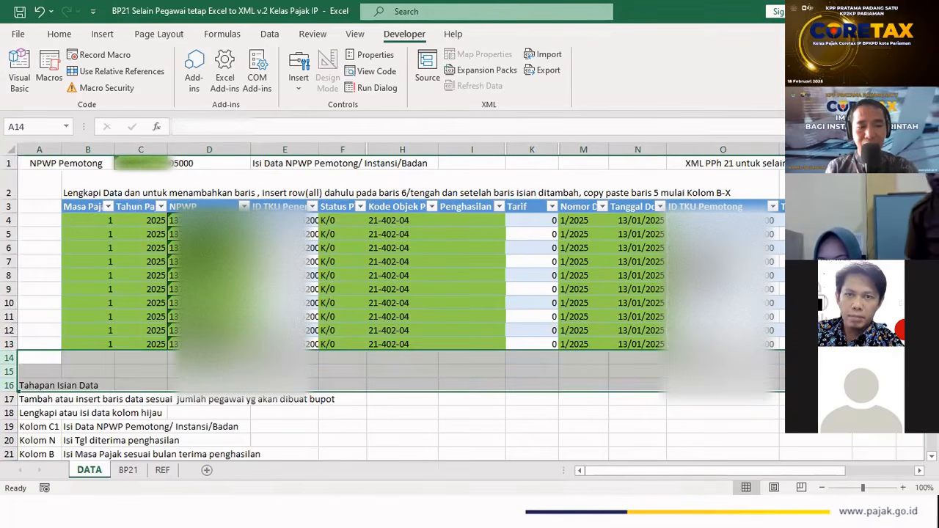
Copy the PTKP statuses from C3:C12 of the employee income workbook into the DATA sheet's PTKP status column, starting at F4.
{"action": "left_click", "coordinate": [335, 221]}
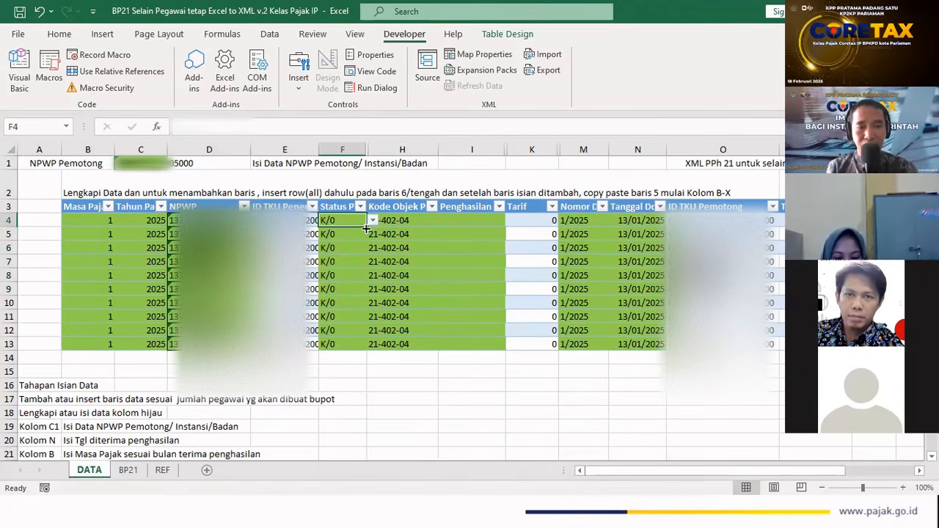
{"action": "key", "text": "alt+Tab"}
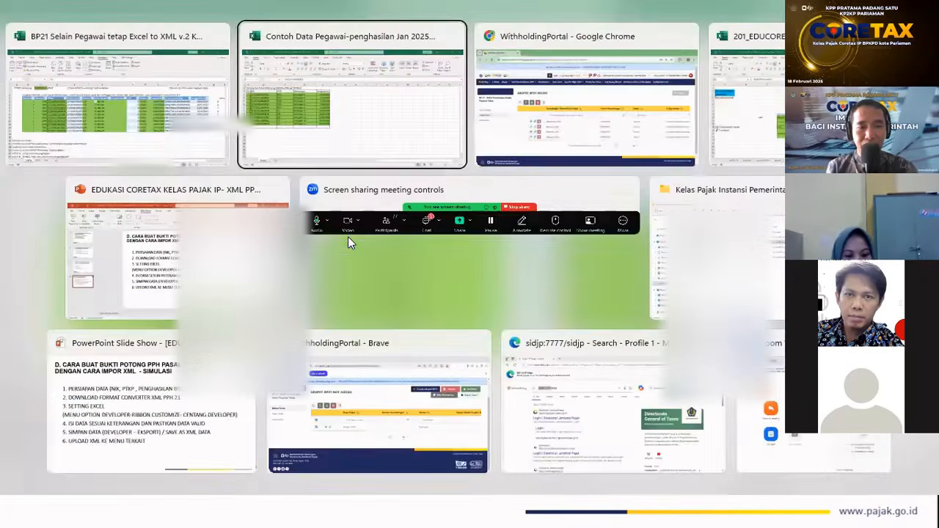
{"action": "left_click_drag", "start_coordinate": [181, 191], "coordinate": [182, 314]}
{"action": "key", "text": "ctrl+c"}
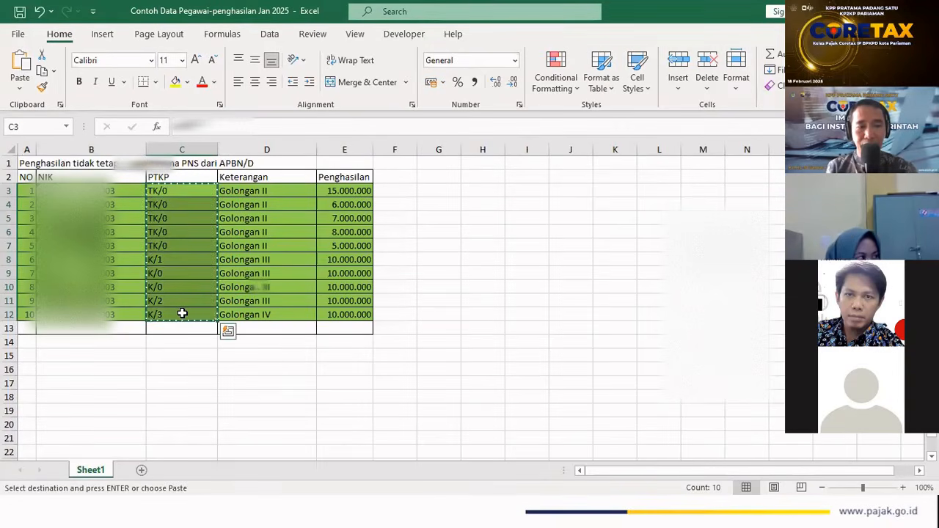
{"action": "key", "text": "alt+Tab"}
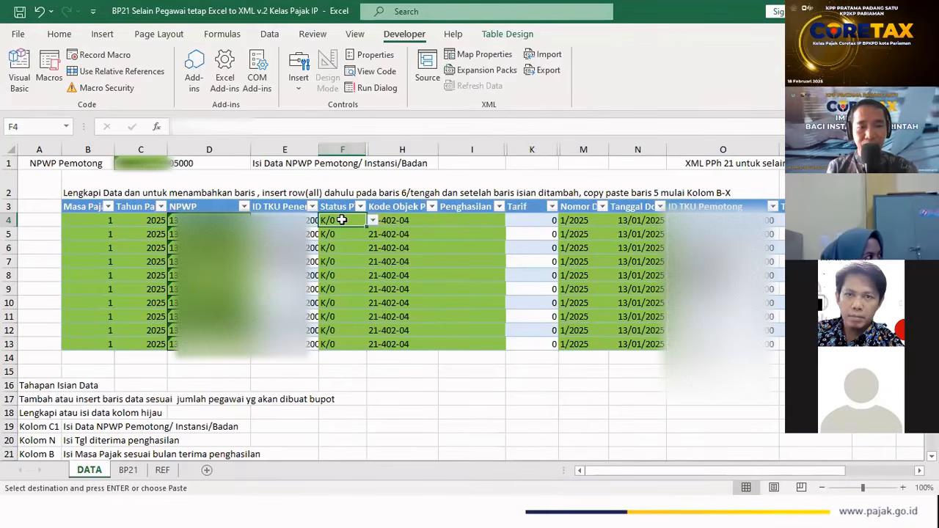
{"action": "key", "text": "ctrl+v"}
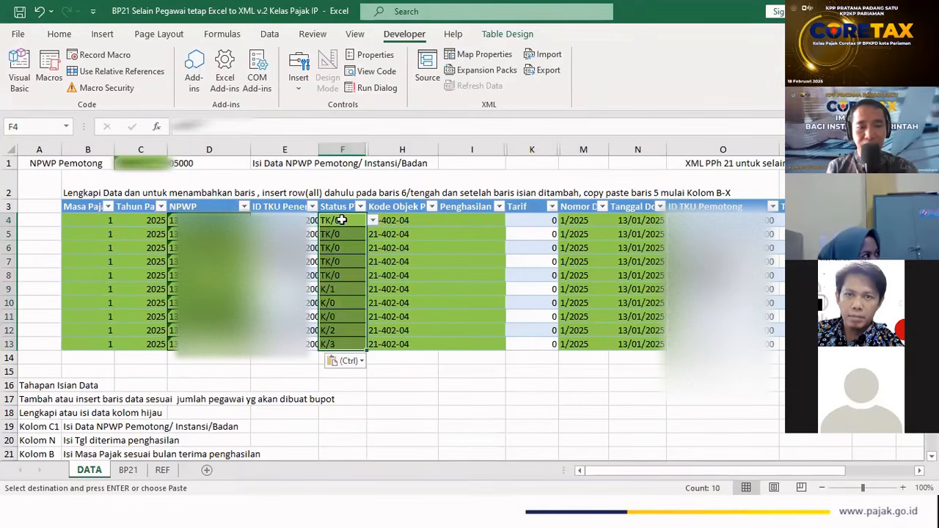
{"action": "left_click", "coordinate": [419, 259]}
{"action": "left_click", "coordinate": [412, 221]}
{"action": "left_click", "coordinate": [420, 285]}
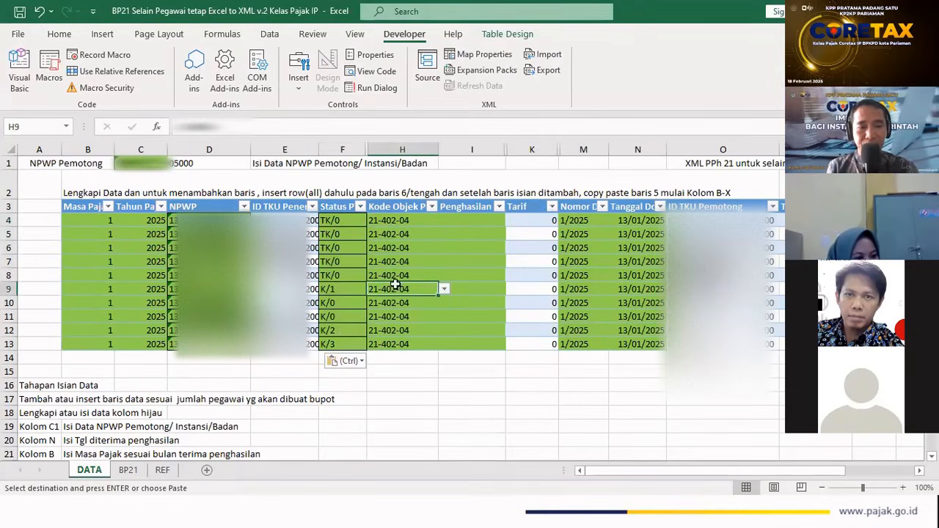
{"action": "left_click", "coordinate": [415, 223]}
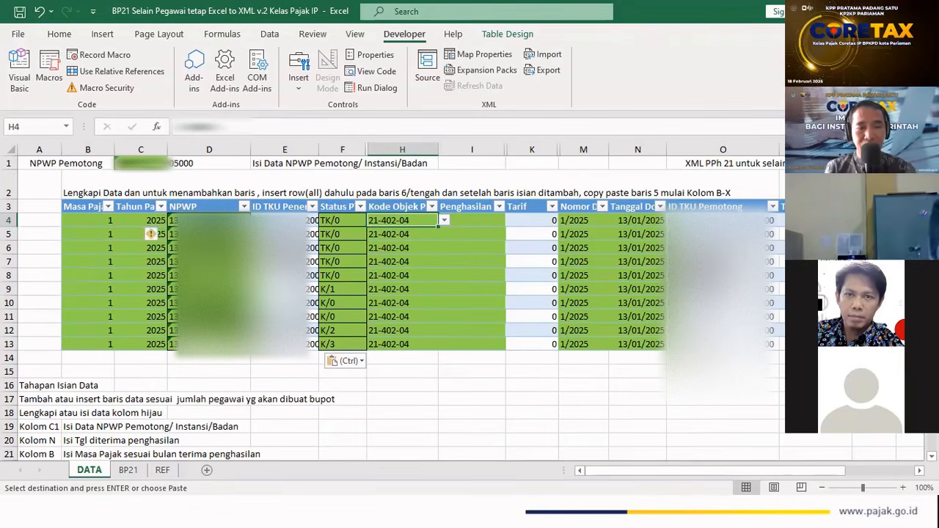
{"action": "left_click", "coordinate": [151, 234]}
{"action": "left_click", "coordinate": [348, 234]}
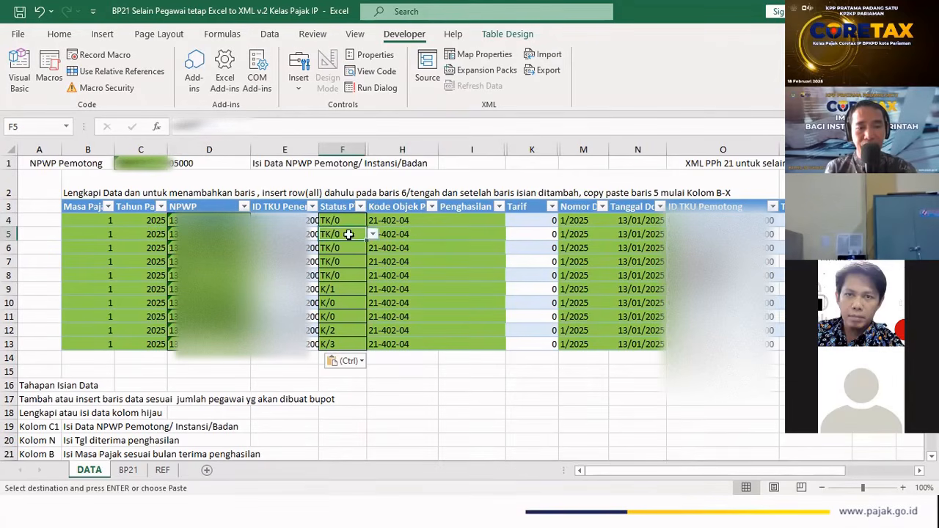
{"action": "left_click", "coordinate": [414, 229]}
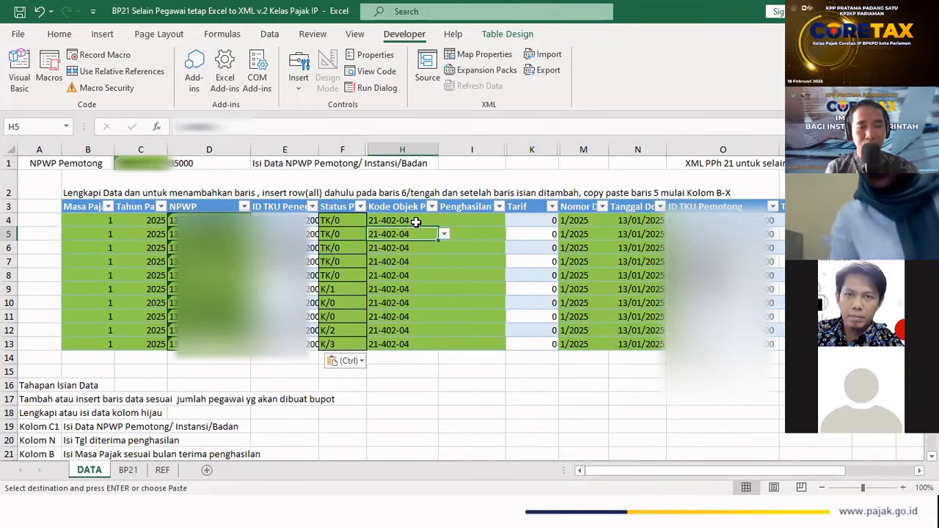
{"action": "left_click", "coordinate": [411, 220]}
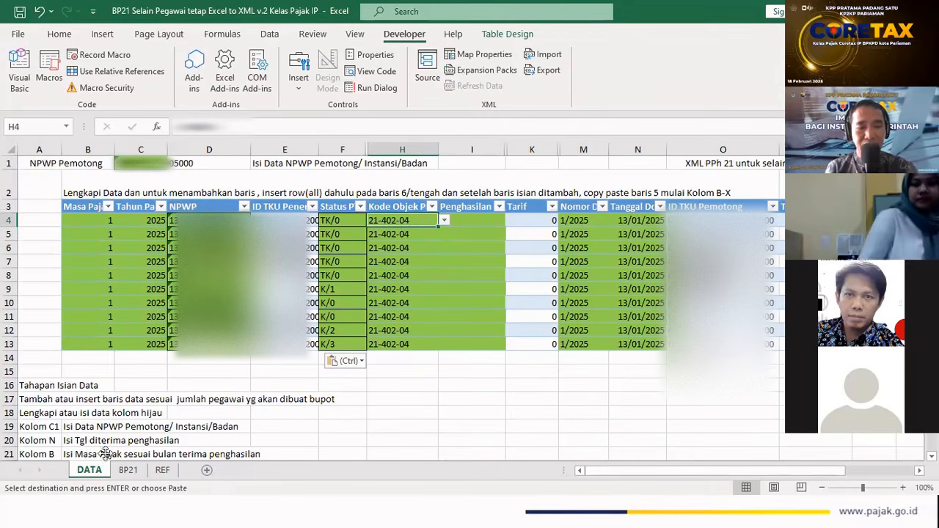
Browse the REF sheet's list of tax object codes and their descriptions, down to the APBN/APBD honorarium codes.
{"action": "left_click", "coordinate": [161, 470]}
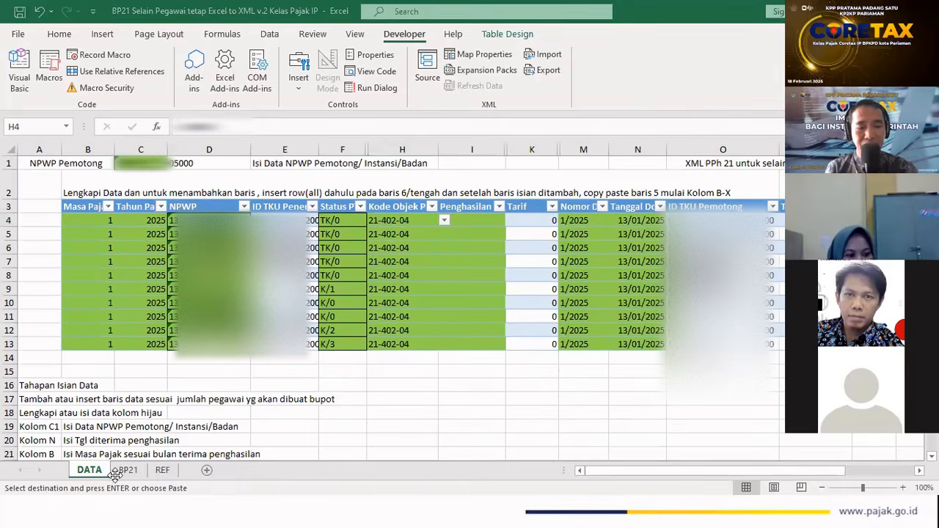
{"action": "key", "text": "ctrl+v"}
{"action": "left_click", "coordinate": [162, 470]}
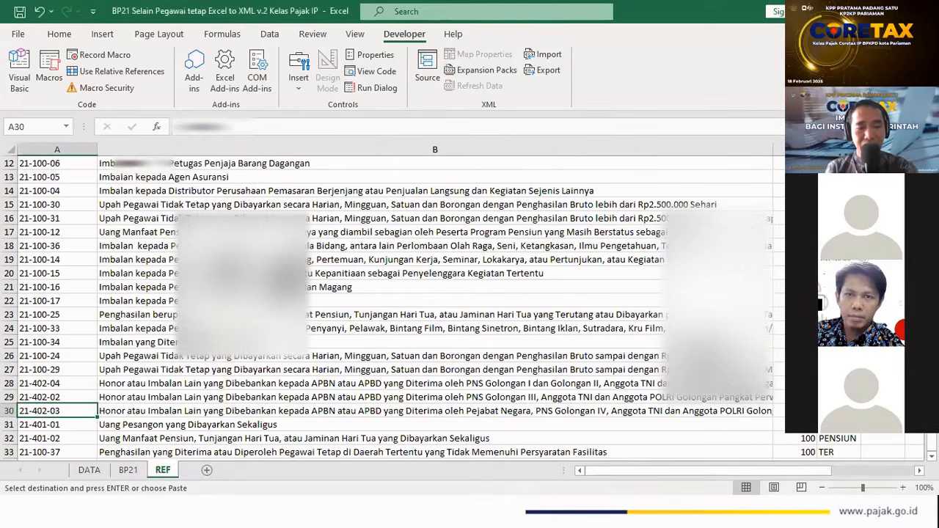
{"action": "scroll", "coordinate": [152, 382], "scroll_direction": "down", "scroll_amount": 1}
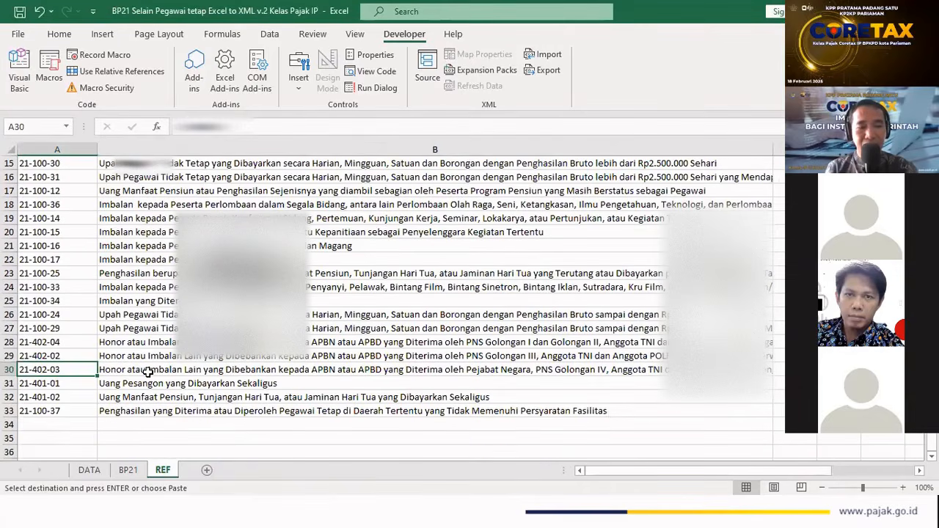
{"action": "scroll", "coordinate": [148, 372], "scroll_direction": "up", "scroll_amount": 2}
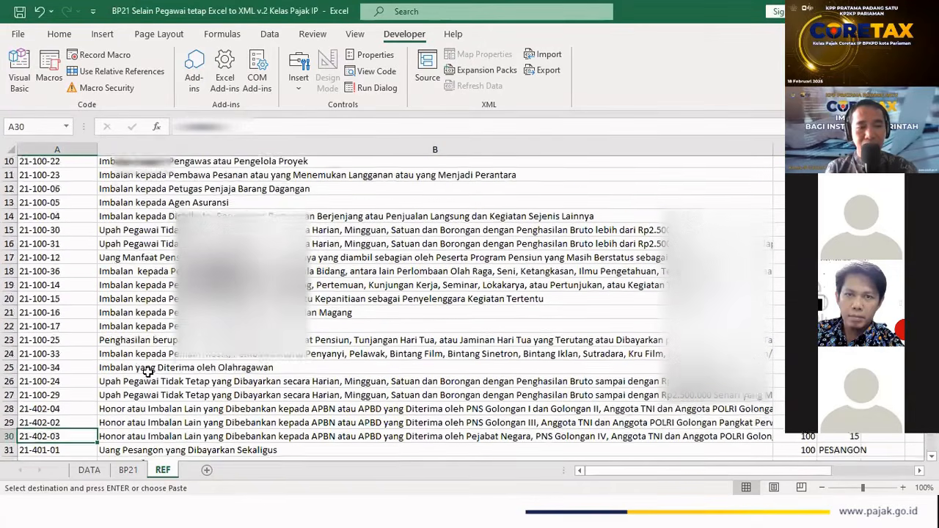
{"action": "scroll", "coordinate": [148, 372], "scroll_direction": "up", "scroll_amount": 3}
{"action": "scroll", "coordinate": [148, 372], "scroll_direction": "down", "scroll_amount": 1}
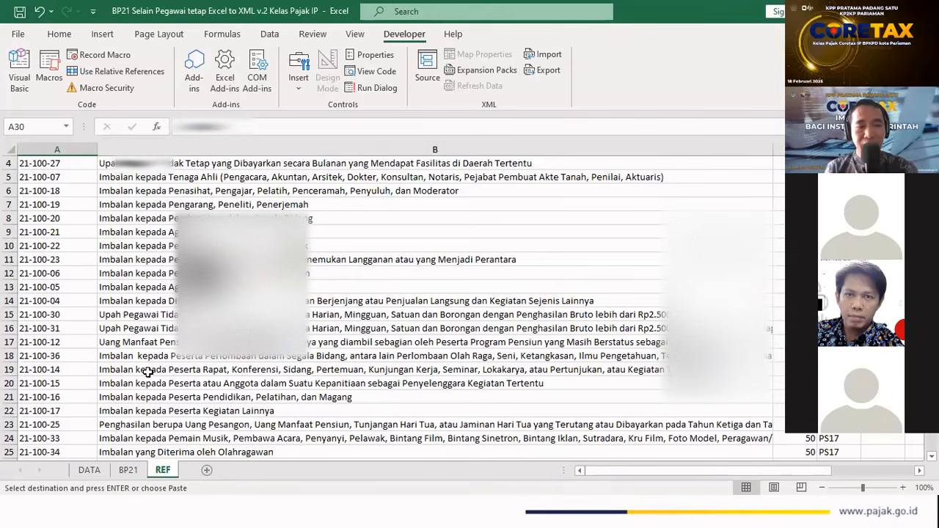
{"action": "scroll", "coordinate": [147, 371], "scroll_direction": "down", "scroll_amount": 3}
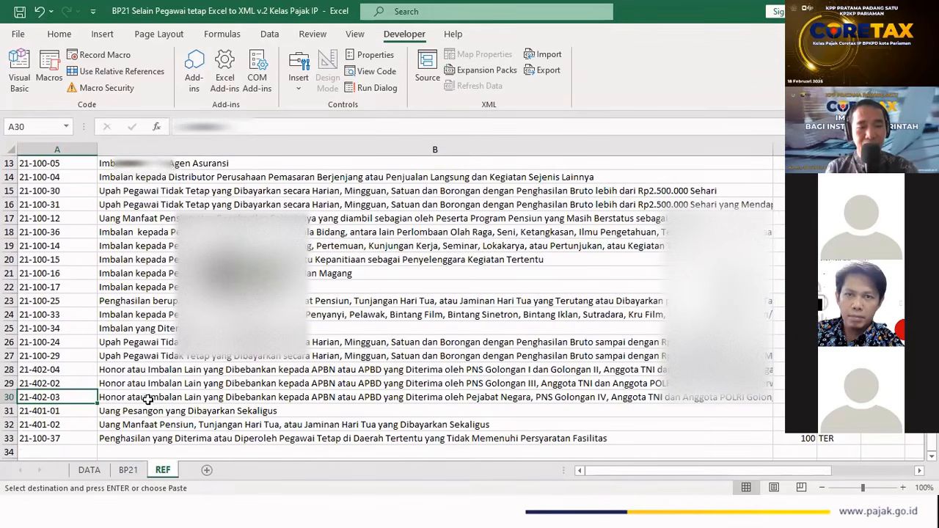
Compare which civil servant grades the REF sheet assigns to codes 21-402-04, 21-402-02 and 21-402-03 in rows 28 to 30.
{"action": "left_click", "coordinate": [66, 369]}
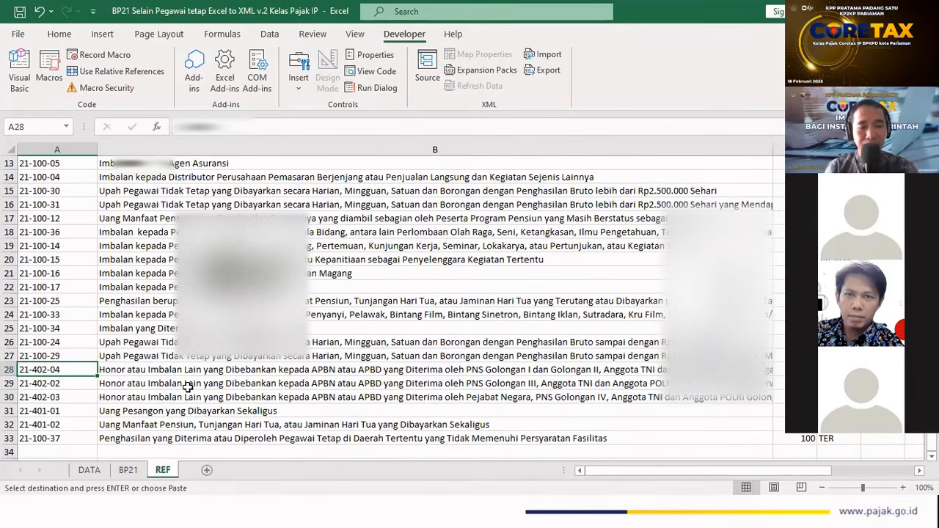
{"action": "key", "text": "Right"}
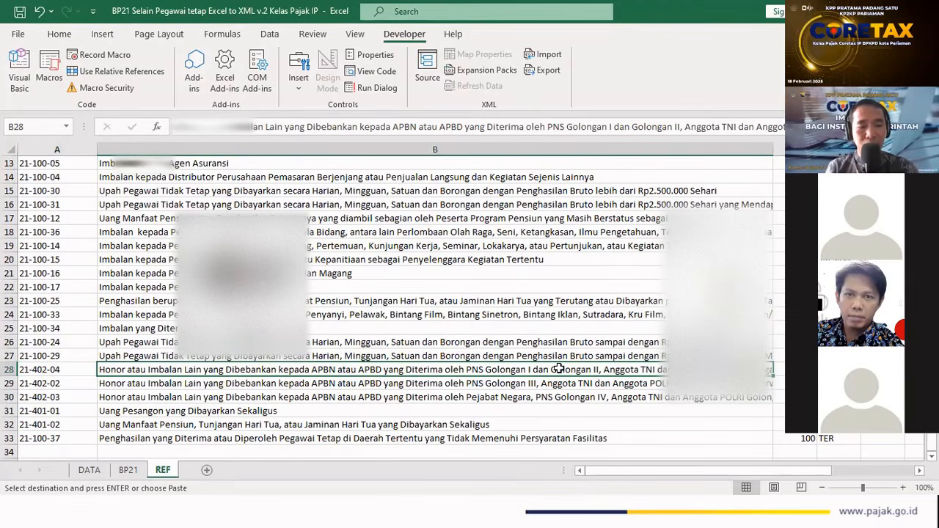
{"action": "left_click", "coordinate": [66, 370]}
{"action": "left_click", "coordinate": [366, 394]}
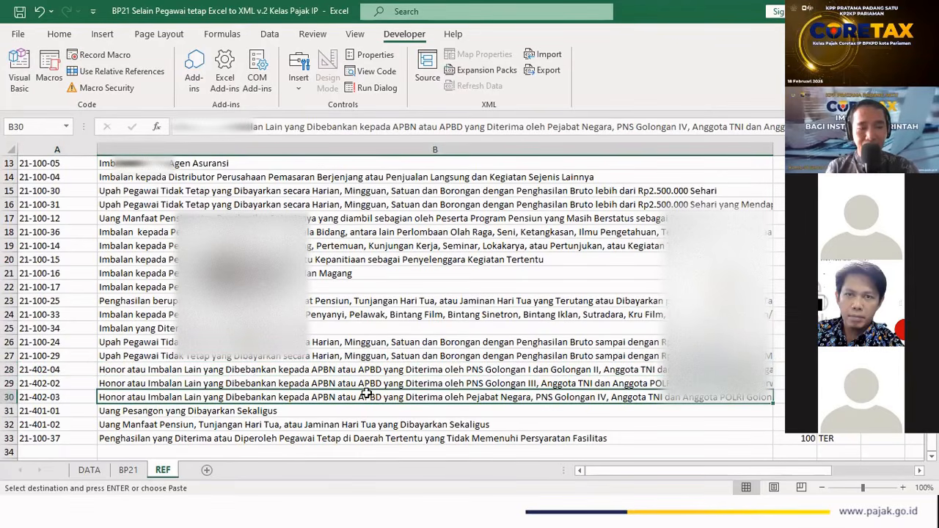
{"action": "left_click", "coordinate": [68, 396]}
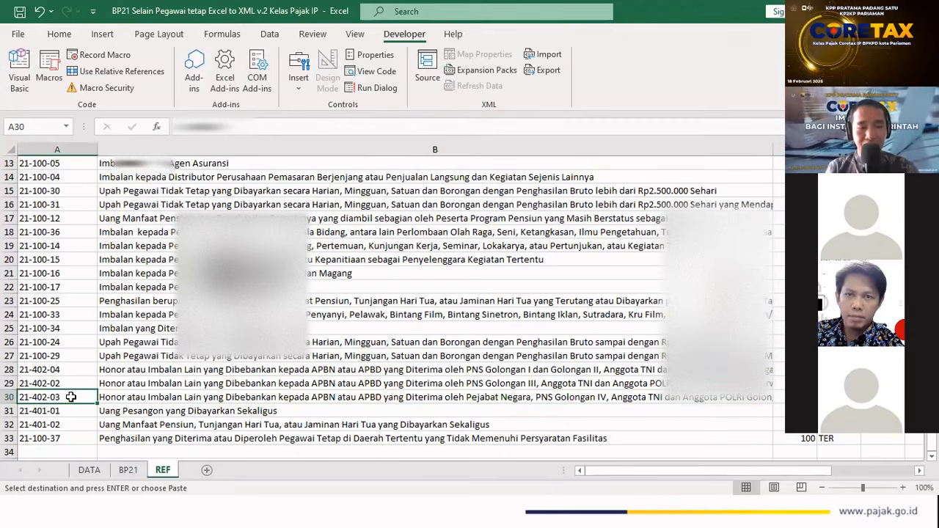
{"action": "left_click", "coordinate": [397, 382]}
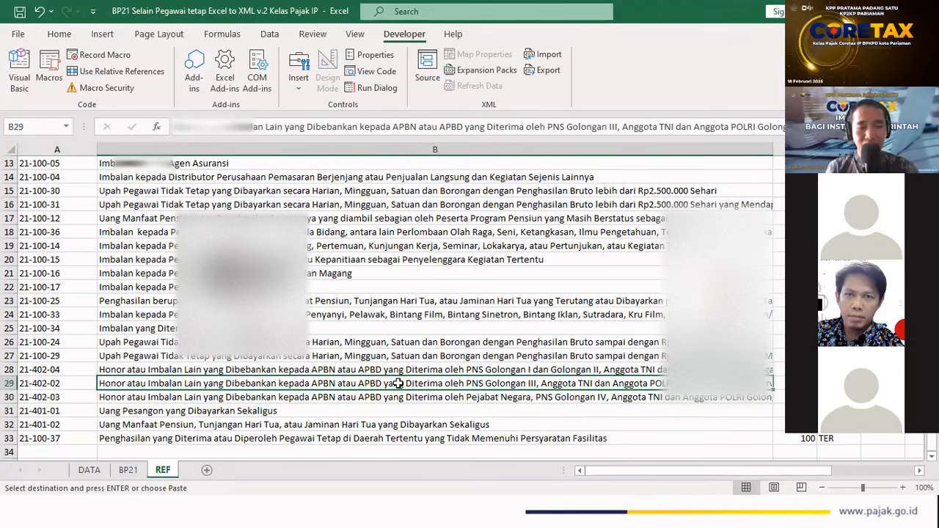
{"action": "left_click", "coordinate": [59, 385]}
{"action": "left_click", "coordinate": [379, 370]}
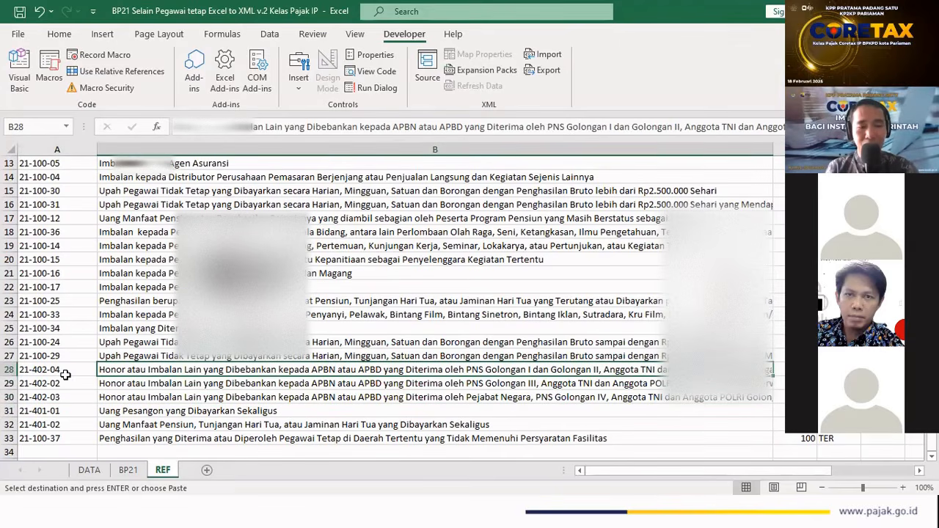
{"action": "left_click_drag", "start_coordinate": [63, 371], "coordinate": [63, 395]}
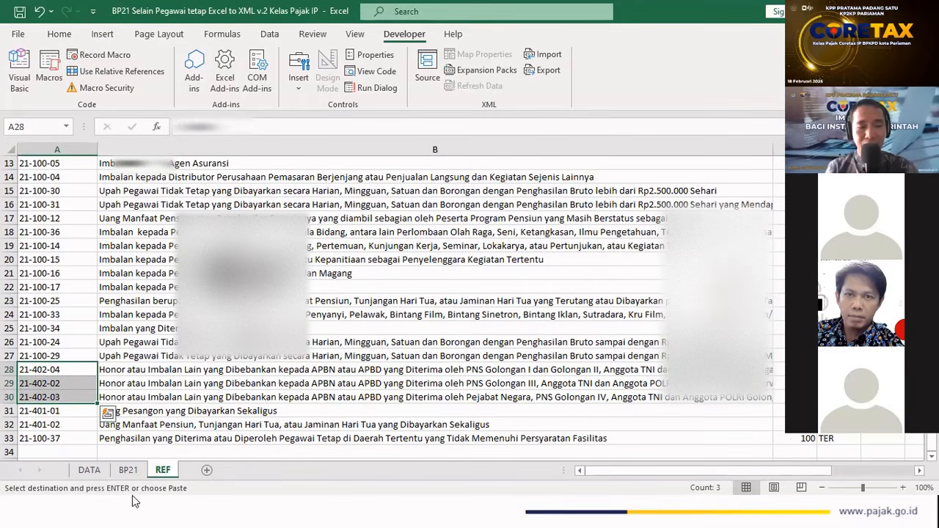
Copy tax object code 21-402-03 from A30 of the REF sheet into F12 of the Contoh Data Pegawai-penghasilan Jan 2025 workbook.
{"action": "left_click", "coordinate": [85, 470]}
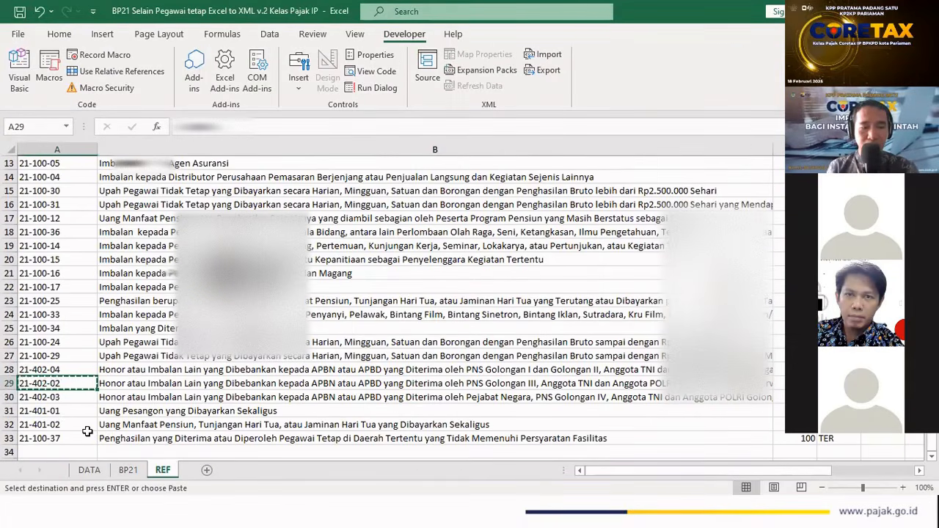
{"action": "left_click", "coordinate": [67, 396]}
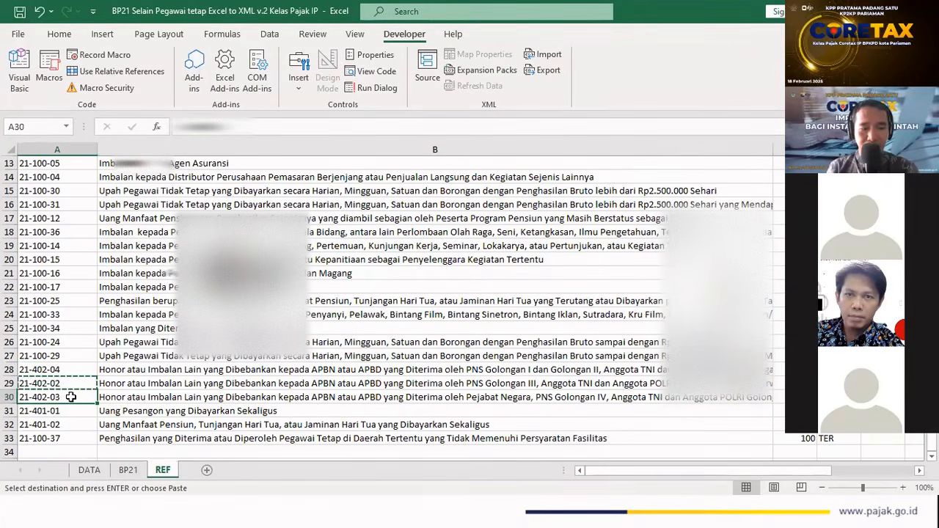
{"action": "key", "text": "ctrl+c"}
{"action": "key", "text": "alt+Tab"}
{"action": "key", "text": "ctrl+v"}
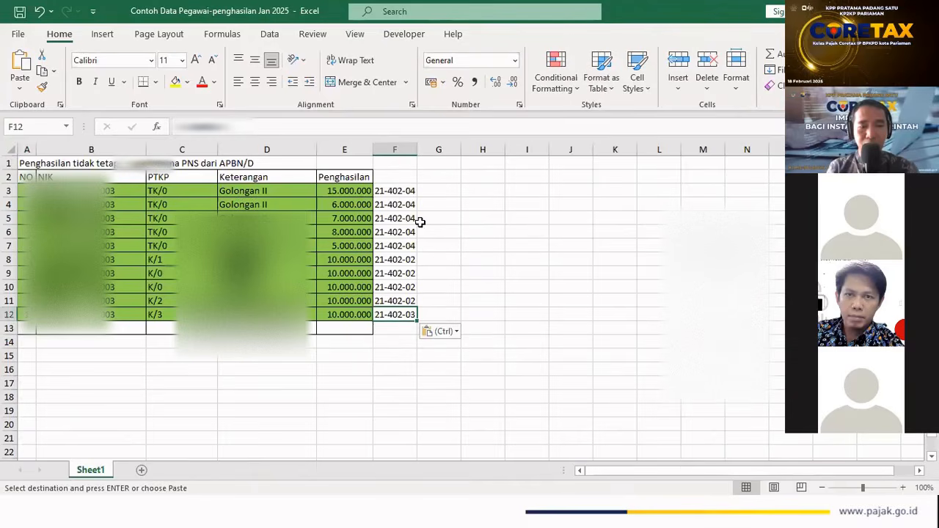
Copy the ten tax object codes from F3:F12 of the employee income workbook into the DATA sheet's object code column, starting at H4.
{"action": "left_click_drag", "start_coordinate": [404, 193], "coordinate": [408, 314]}
{"action": "key", "text": "ctrl+c"}
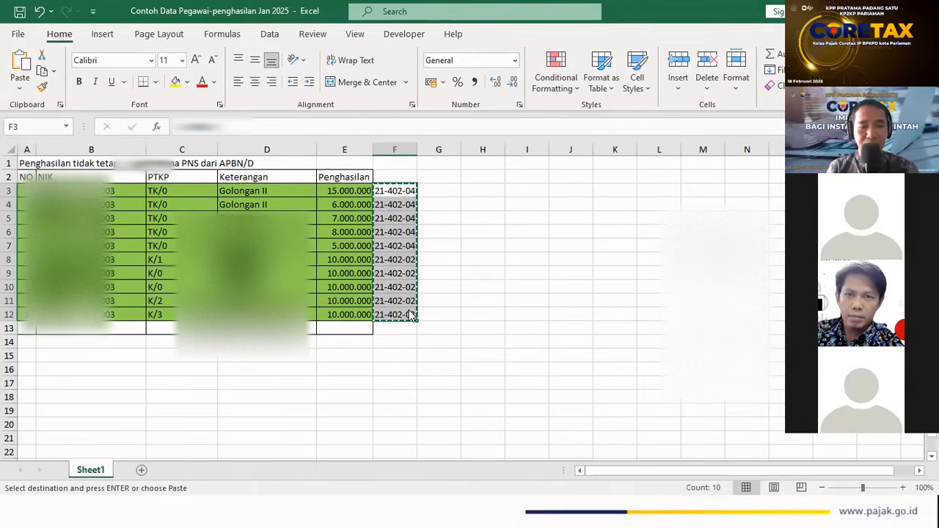
{"action": "key", "text": "alt+Tab"}
{"action": "left_click", "coordinate": [394, 220]}
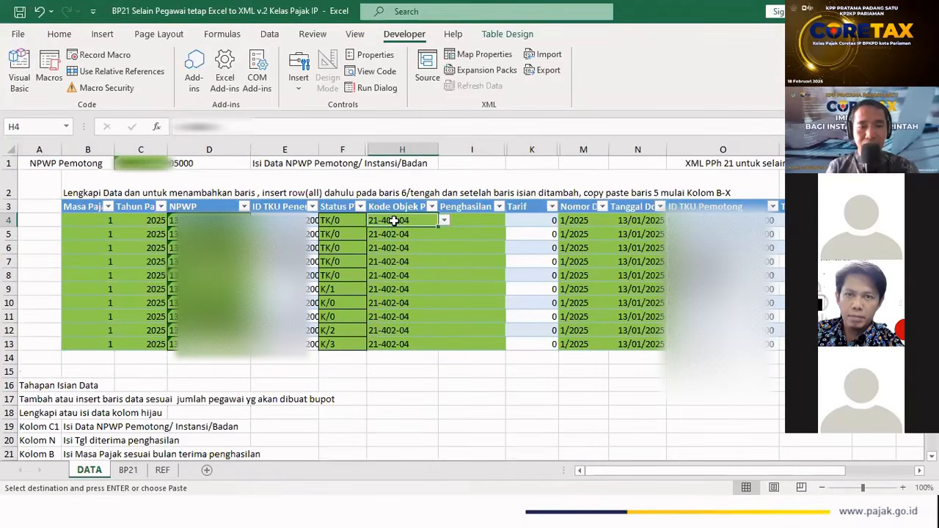
{"action": "key", "text": "ctrl+v"}
{"action": "left_click", "coordinate": [414, 223]}
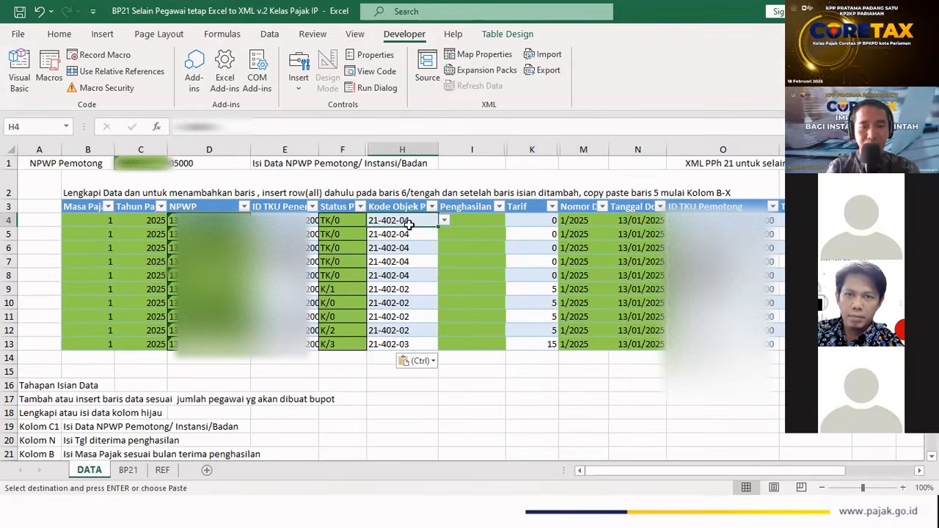
Copy the income amounts from E3:E12 of the employee income workbook into the DATA sheet's Penghasilan column, starting at I4.
{"action": "key", "text": "Right"}
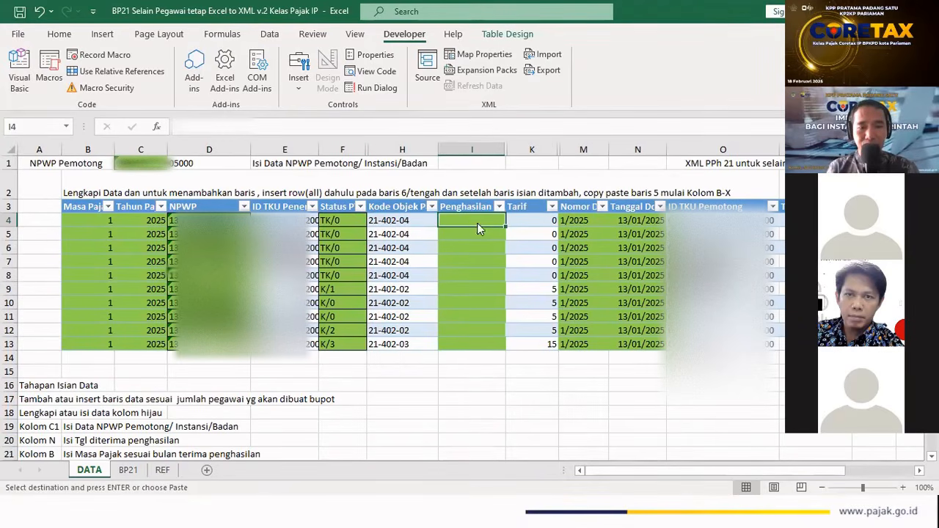
{"action": "key", "text": "alt+Tab"}
{"action": "left_click_drag", "start_coordinate": [363, 190], "coordinate": [354, 313]}
{"action": "key", "text": "ctrl+c"}
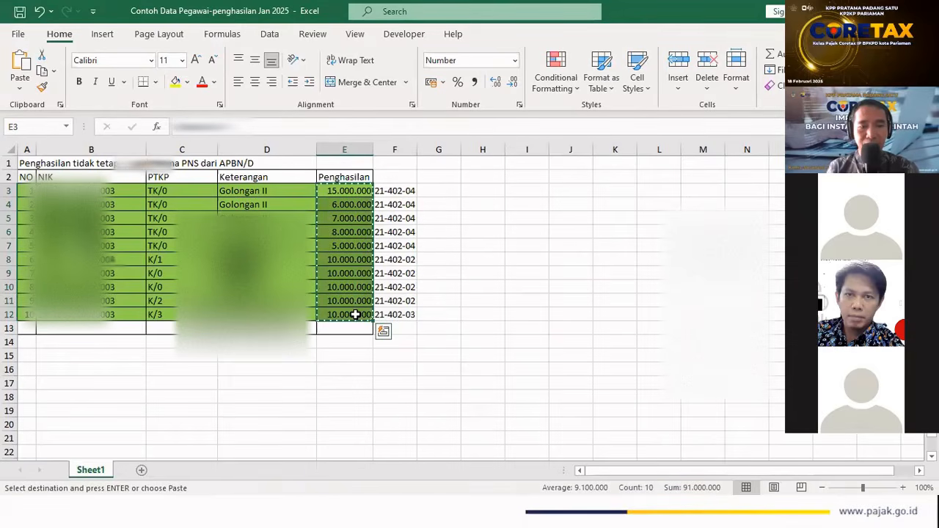
{"action": "key", "text": "alt+Tab"}
{"action": "left_click", "coordinate": [472, 220]}
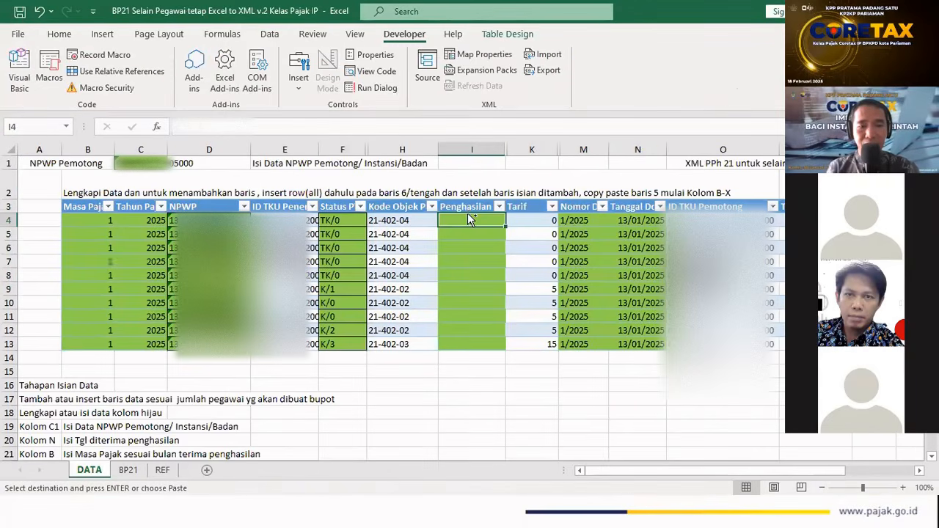
{"action": "key", "text": "ctrl+v"}
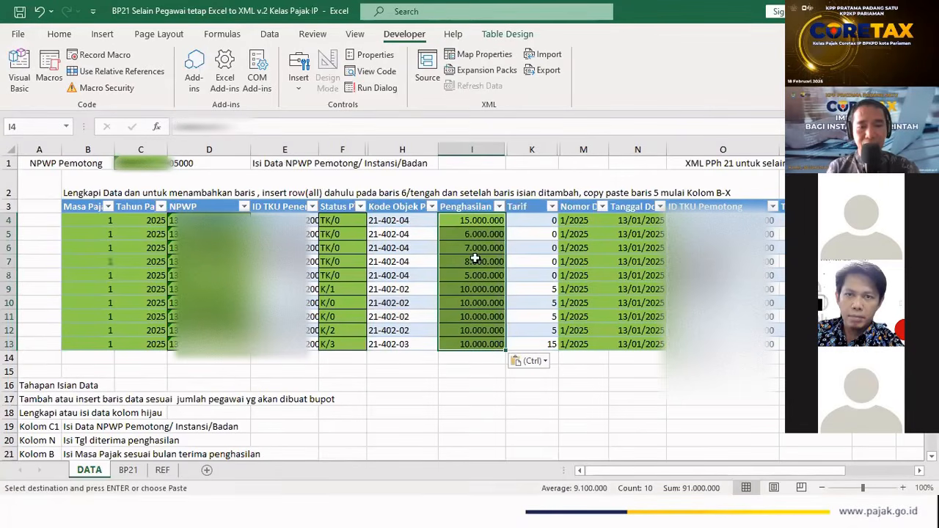
Replace the document numbers in M4:M13 of the DATA sheet with "-", copying the entry from M4 down the column.
{"action": "left_click", "coordinate": [578, 221]}
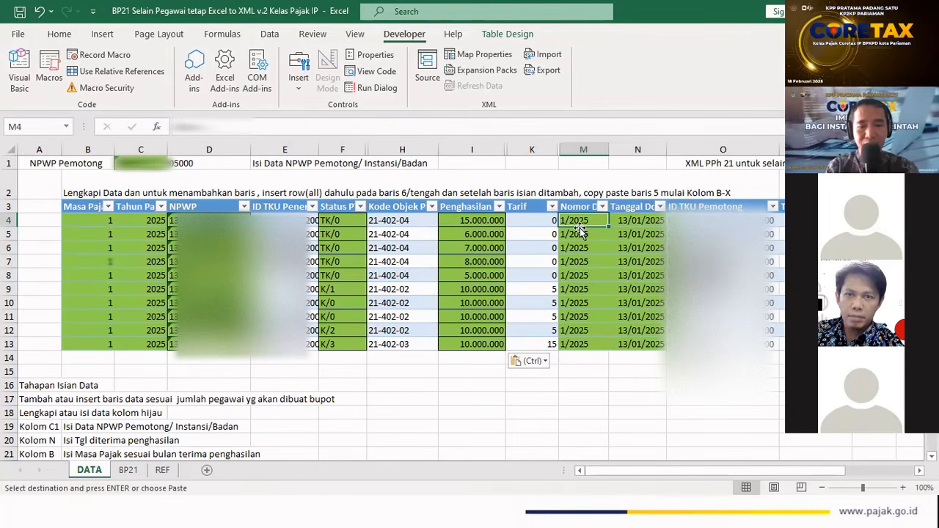
{"action": "type", "text": "-"}
{"action": "key", "text": "Return"}
{"action": "left_click", "coordinate": [577, 224]}
{"action": "key", "text": "ctrl+c"}
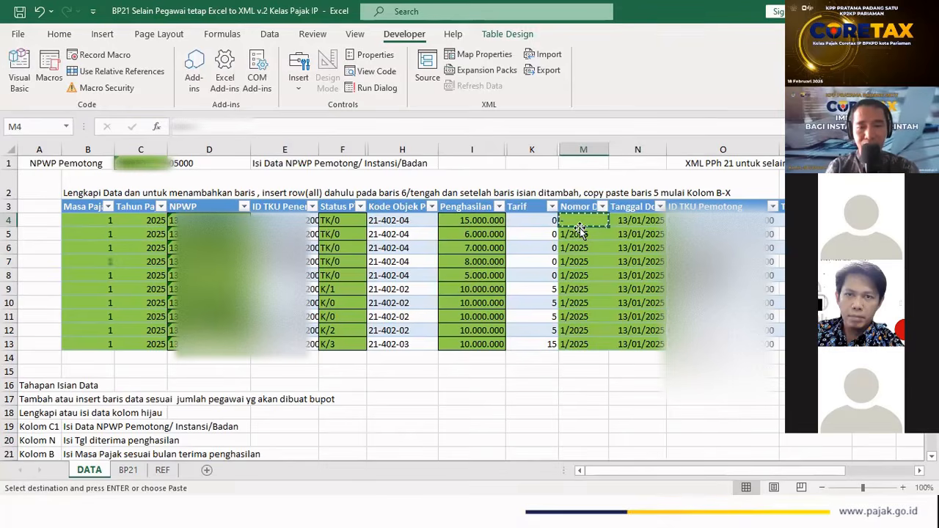
{"action": "key", "text": "Down"}
{"action": "key", "text": "ctrl+shift+Down"}
{"action": "key", "text": "Return"}
{"action": "key", "text": "Right"}
{"action": "key", "text": "Up"}
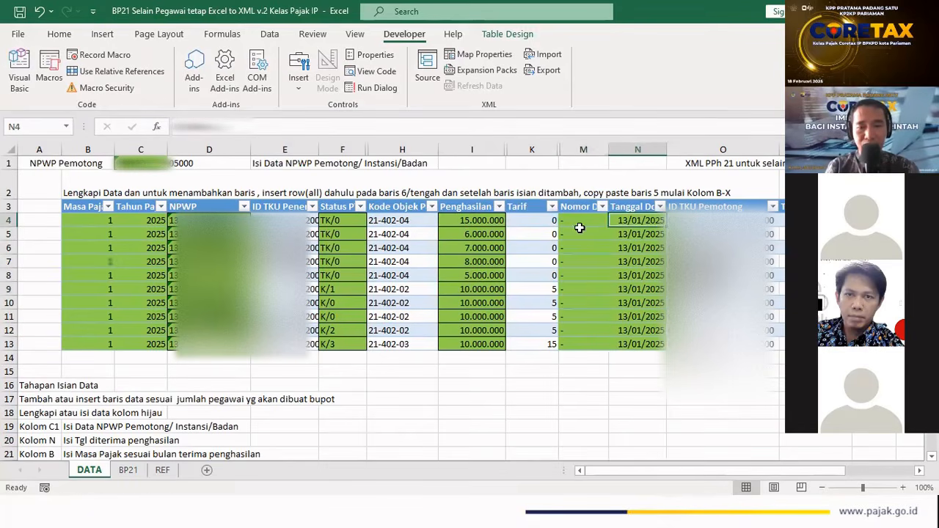
Set the document date in N4 of the DATA sheet to 15/01/2025.
{"action": "key", "text": "Left"}
{"action": "key", "text": "Right"}
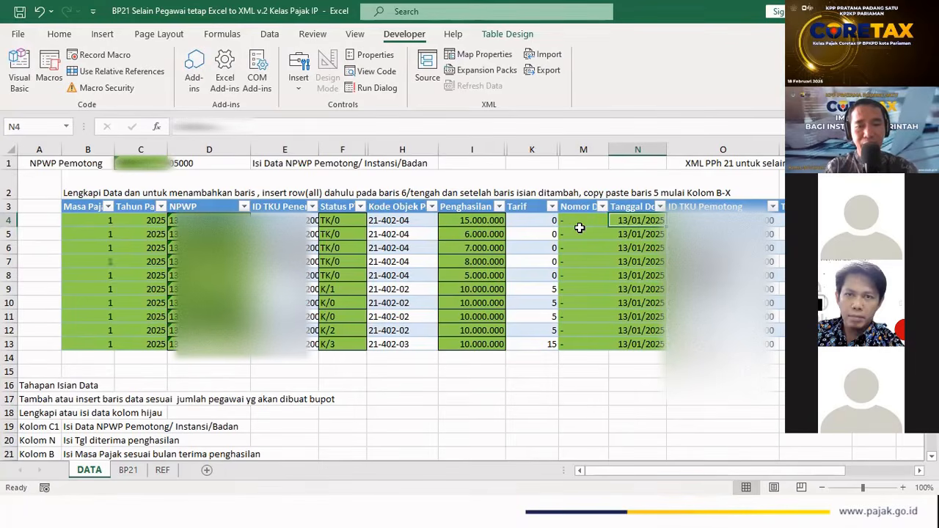
{"action": "double_click", "coordinate": [630, 220]}
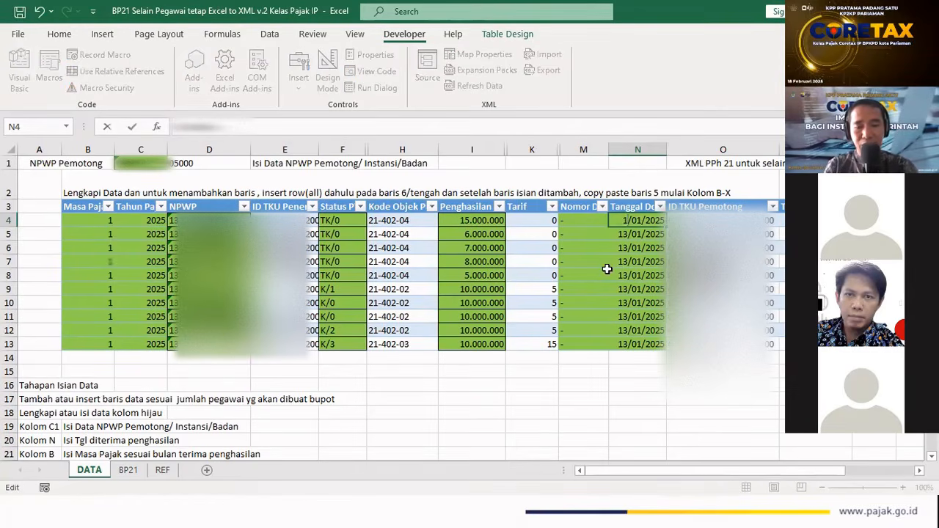
{"action": "type", "text": "5"}
{"action": "key", "text": "ctrl+Return"}
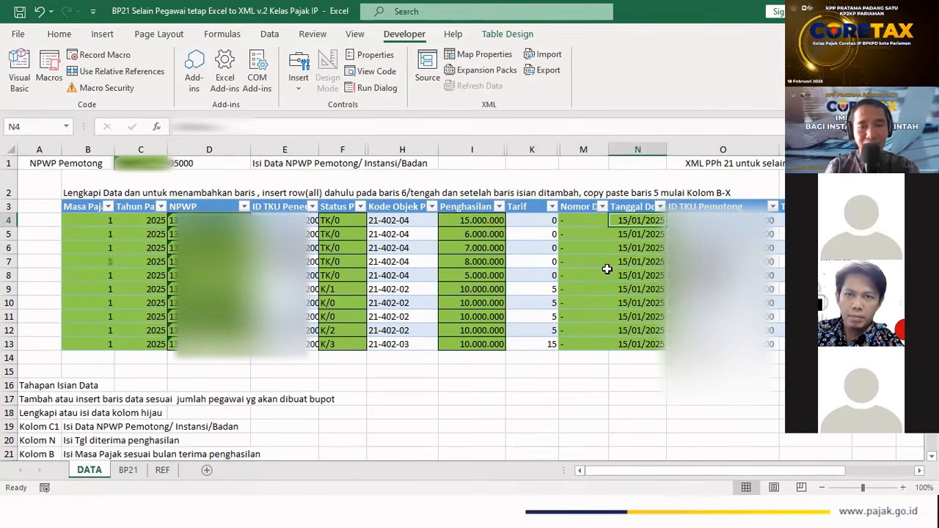
{"action": "key", "text": "Down"}
{"action": "key", "text": "Up"}
{"action": "key", "text": "Left"}
{"action": "key", "text": "Right"}
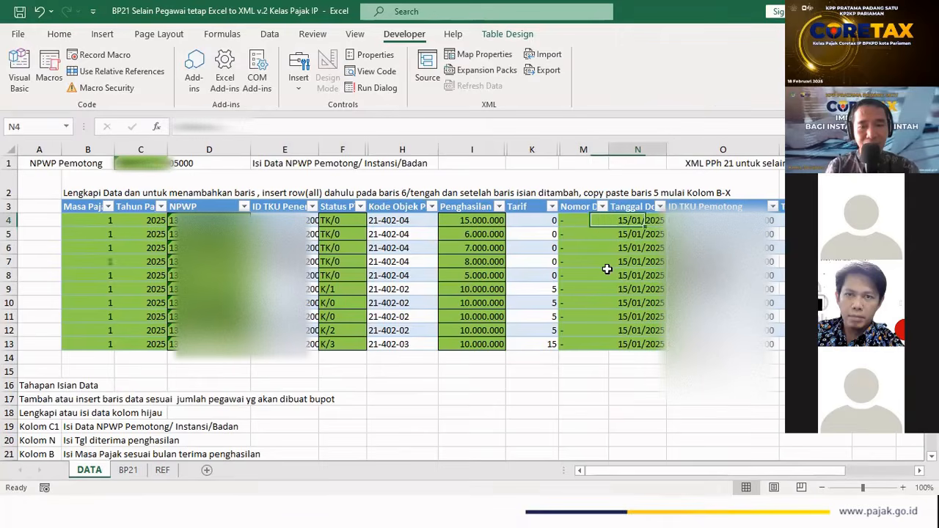
{"action": "key", "text": "Down"}
{"action": "key", "text": "Down"}
{"action": "key", "text": "Up"}
{"action": "key", "text": "Up"}
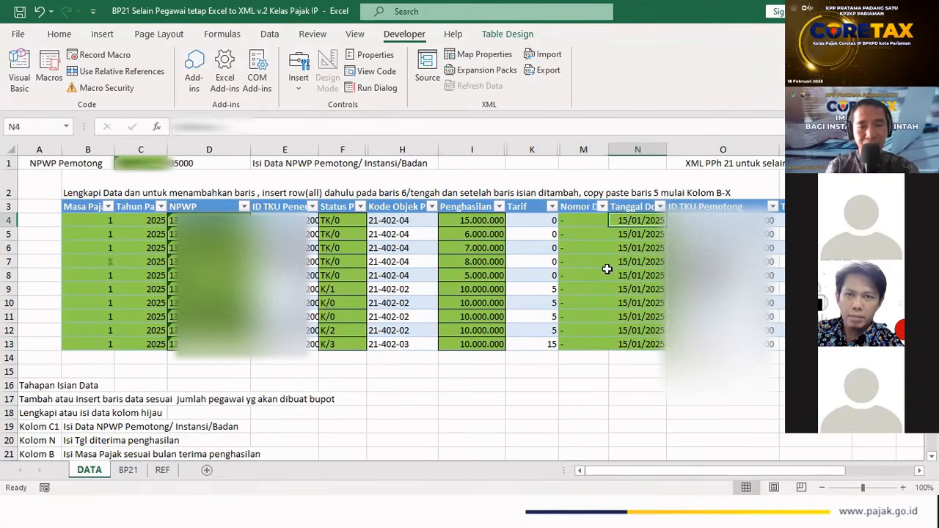
{"action": "key", "text": "Left"}
{"action": "key", "text": "Right"}
{"action": "key", "text": "Left"}
{"action": "key", "text": "Right"}
{"action": "key", "text": "Left"}
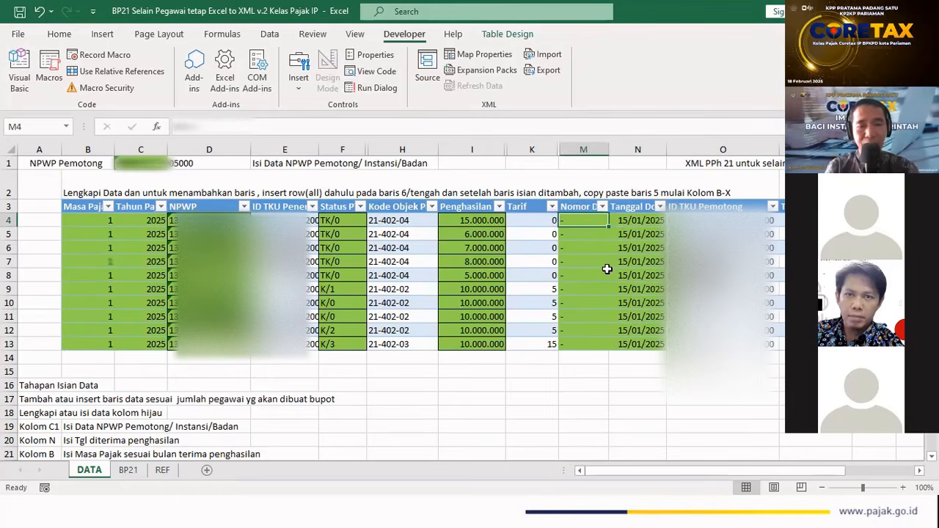
{"action": "key", "text": "Right"}
{"action": "key", "text": "Left"}
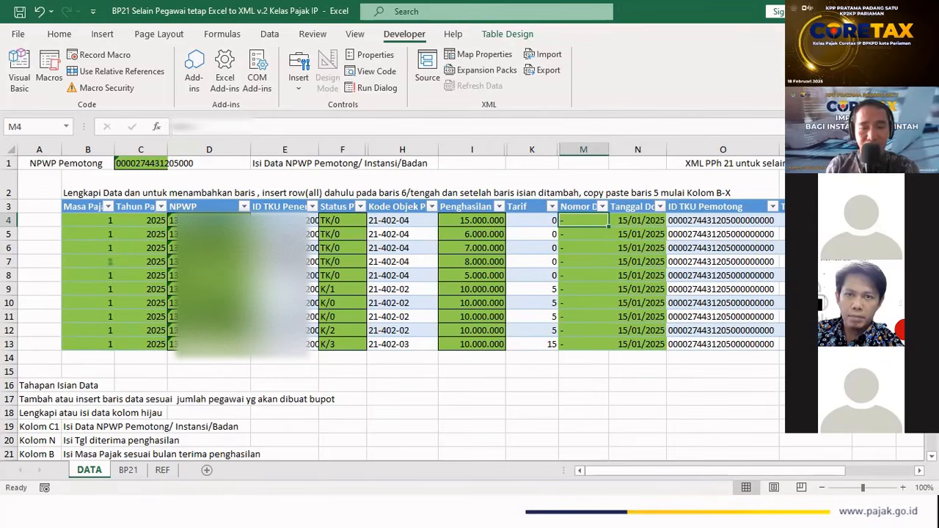
Switch to the PowerPoint simulation slide and highlight the data-filling line and the line on saving through Developer export or as XML Data.
{"action": "key", "text": "alt+Tab"}
{"action": "key", "text": "alt+Tab"}
{"action": "key", "text": "alt+Tab"}
{"action": "key", "text": "alt+Tab"}
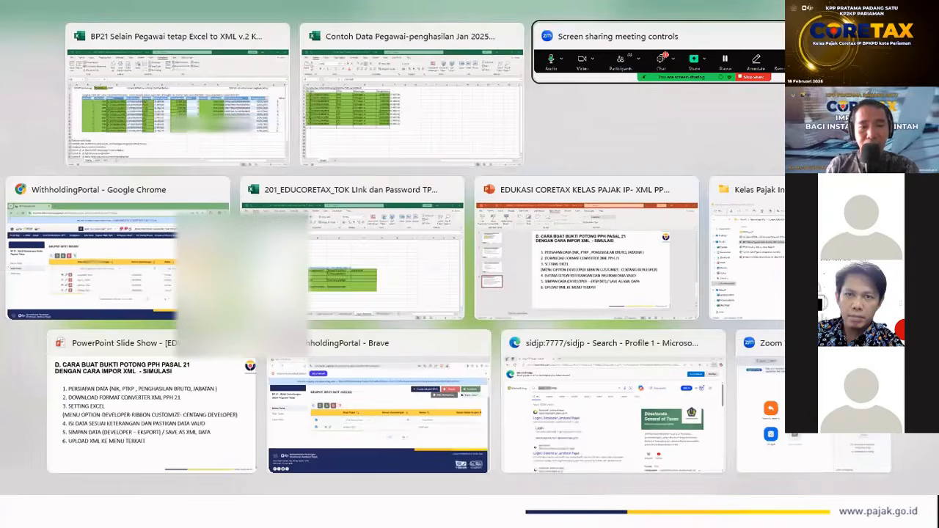
{"action": "key", "text": "alt+Tab"}
{"action": "left_click", "coordinate": [334, 332]}
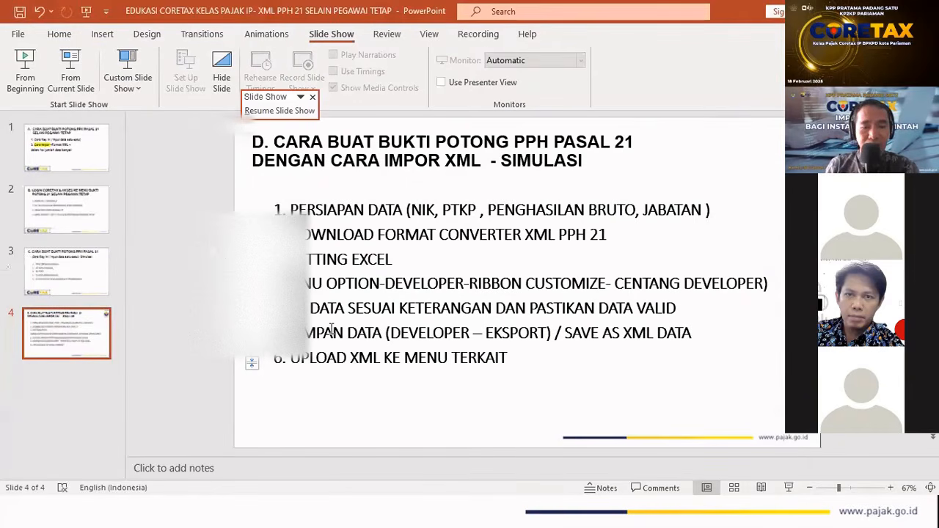
{"action": "left_click_drag", "start_coordinate": [297, 308], "coordinate": [518, 311]}
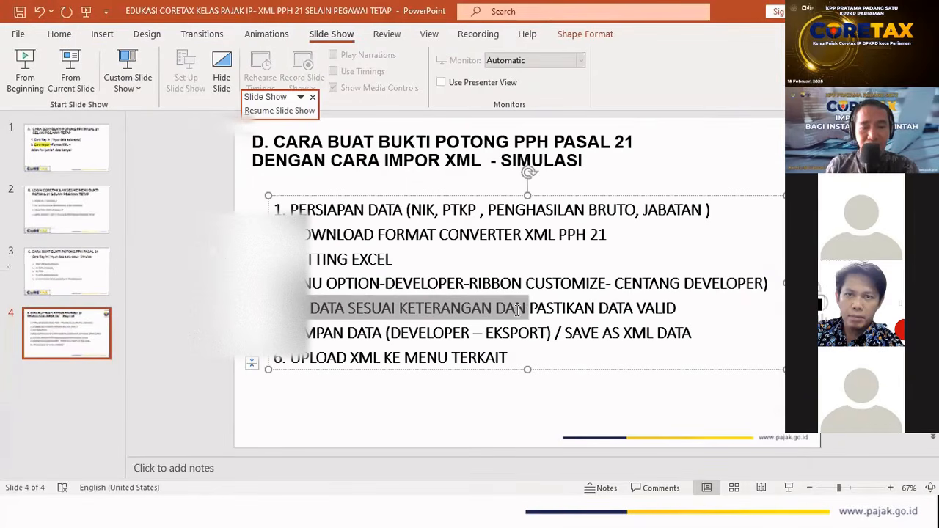
{"action": "left_click_drag", "start_coordinate": [322, 332], "coordinate": [674, 335]}
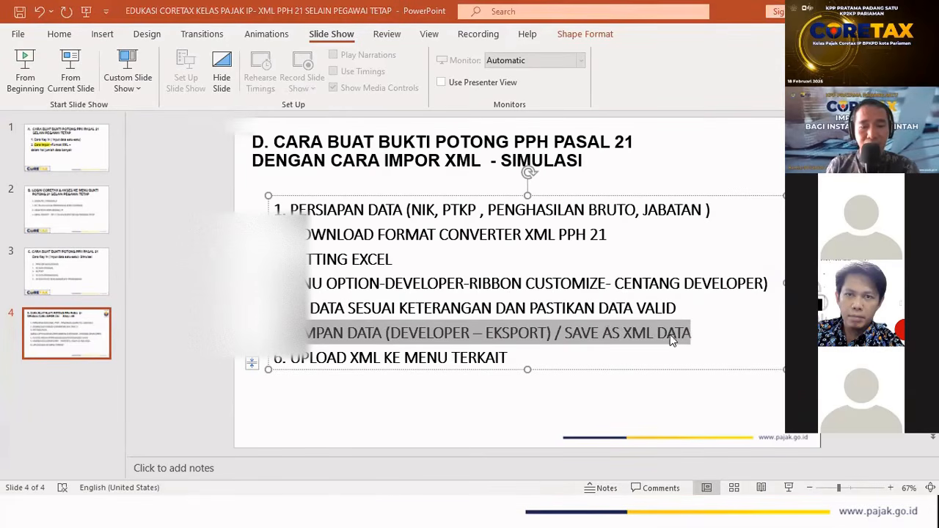
Return to the BP21 converter workbook in Excel, start an XML export and browse to the class folder under Coretax 2024-2025 on drive D.
{"action": "key", "text": "alt+Tab"}
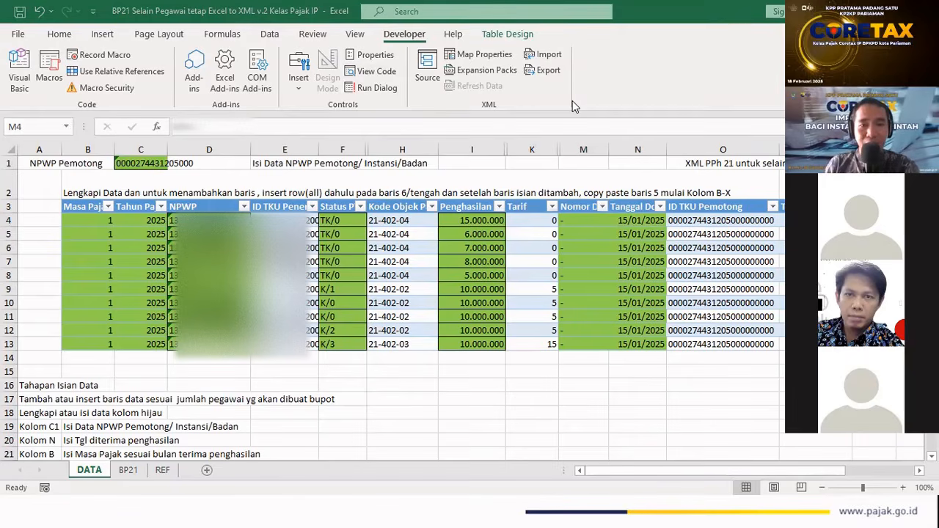
{"action": "left_click", "coordinate": [399, 37]}
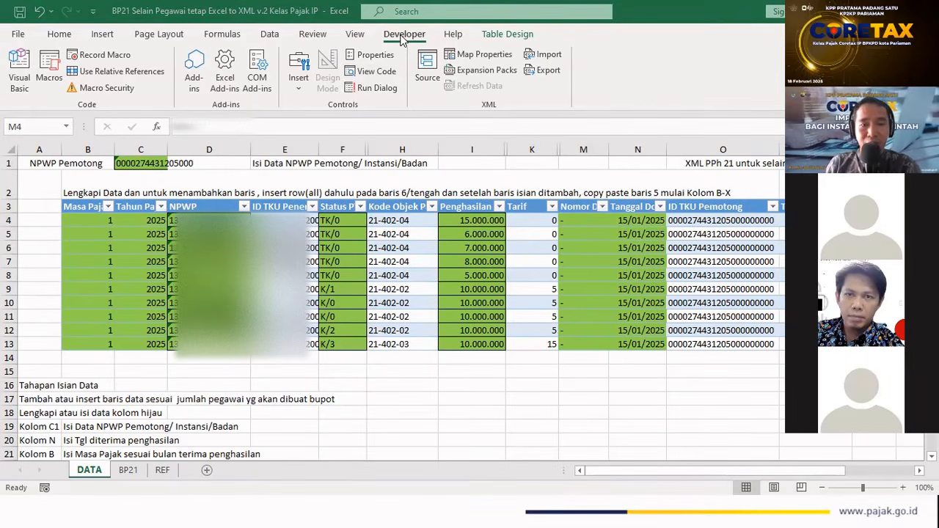
{"action": "left_click", "coordinate": [541, 73]}
{"action": "left_click", "coordinate": [538, 77]}
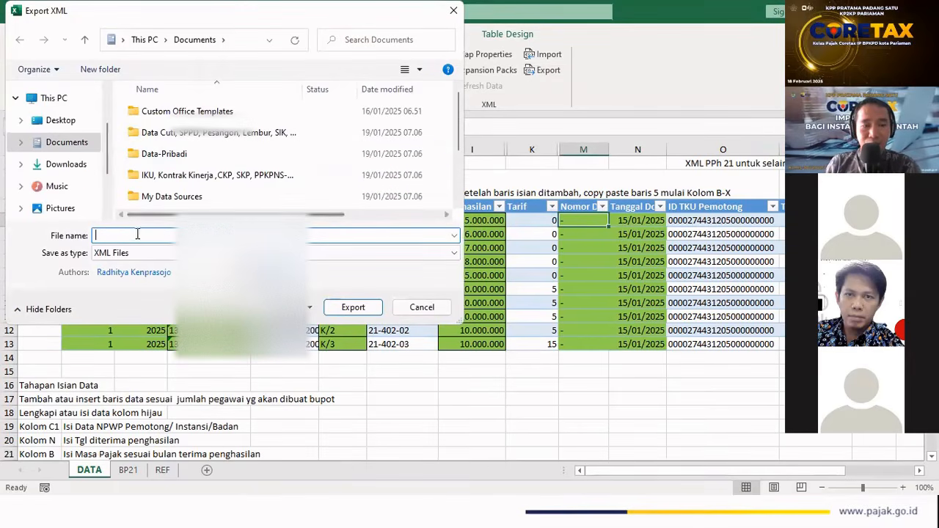
{"action": "scroll", "coordinate": [99, 168], "scroll_direction": "down", "scroll_amount": 3}
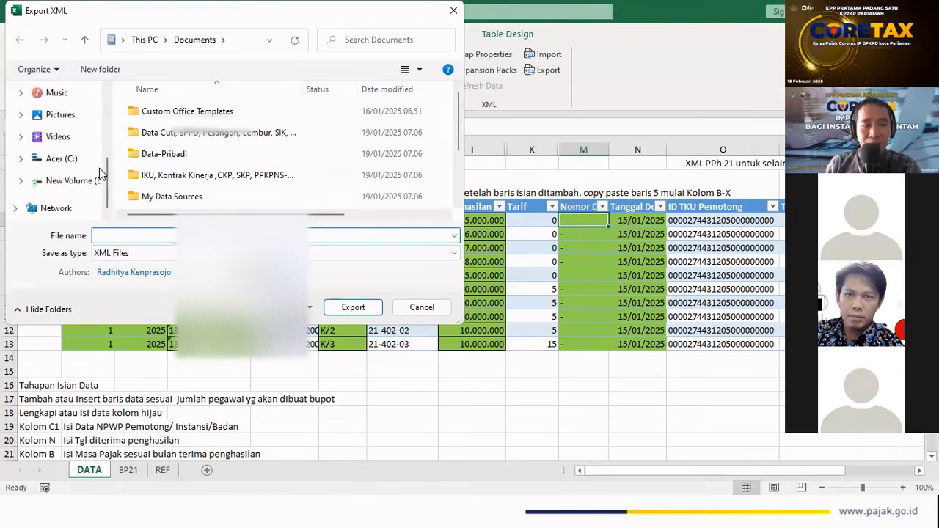
{"action": "left_click", "coordinate": [88, 182]}
{"action": "scroll", "coordinate": [159, 190], "scroll_direction": "down", "scroll_amount": 1}
{"action": "scroll", "coordinate": [154, 169], "scroll_direction": "up", "scroll_amount": 1}
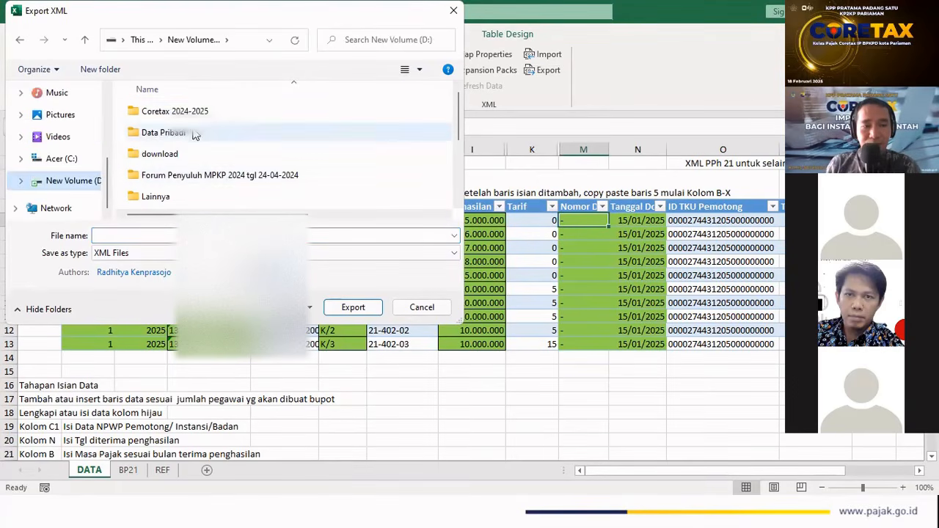
{"action": "double_click", "coordinate": [158, 111]}
{"action": "double_click", "coordinate": [236, 134]}
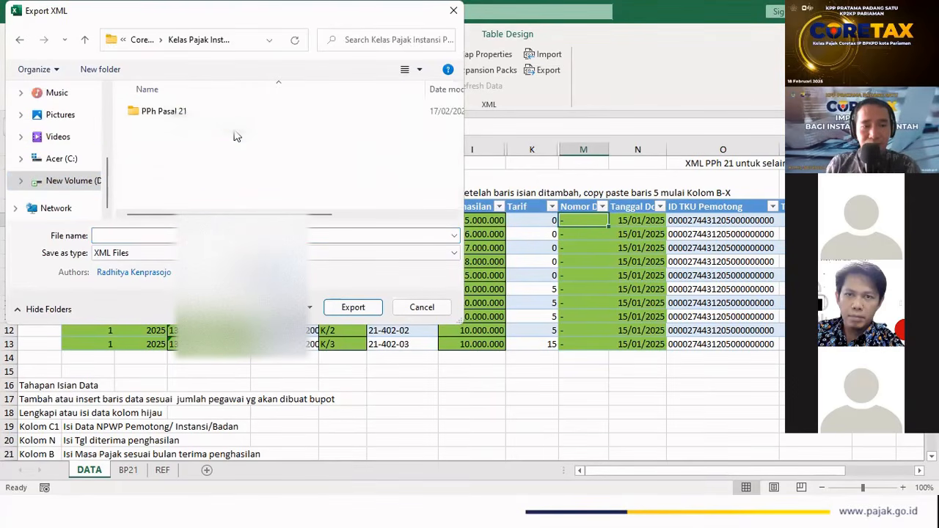
Name the XML file "bupot 21 jan 25" and export it.
{"action": "left_click", "coordinate": [175, 235]}
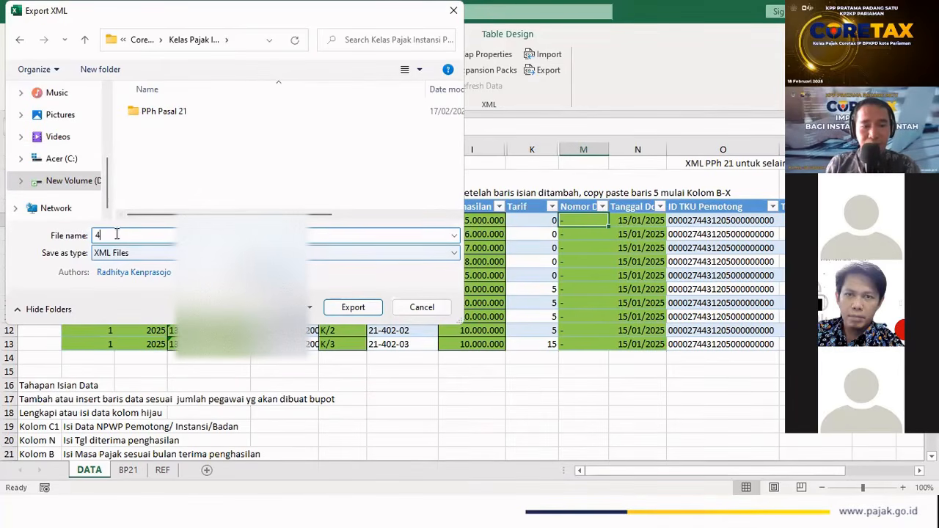
{"action": "left_click_drag", "start_coordinate": [118, 235], "coordinate": [58, 236]}
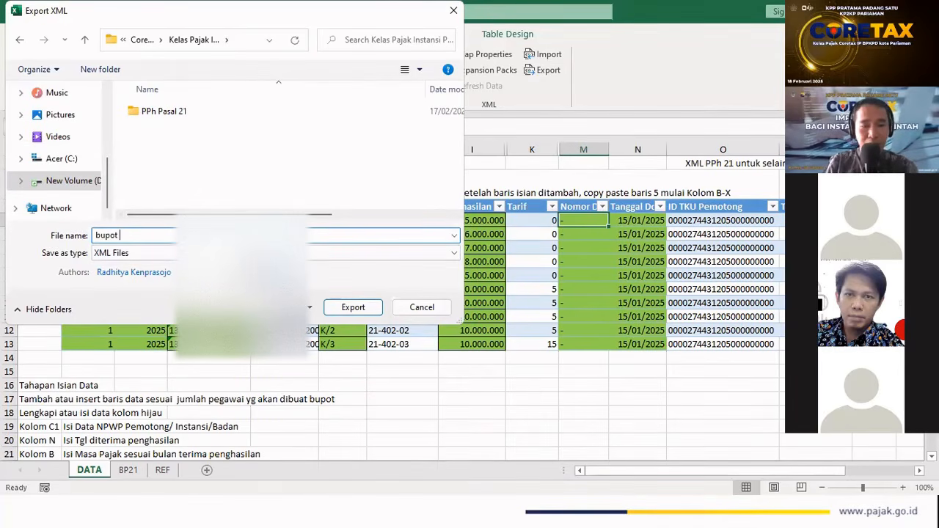
{"action": "type", "text": "bupot 21 jan 25"}
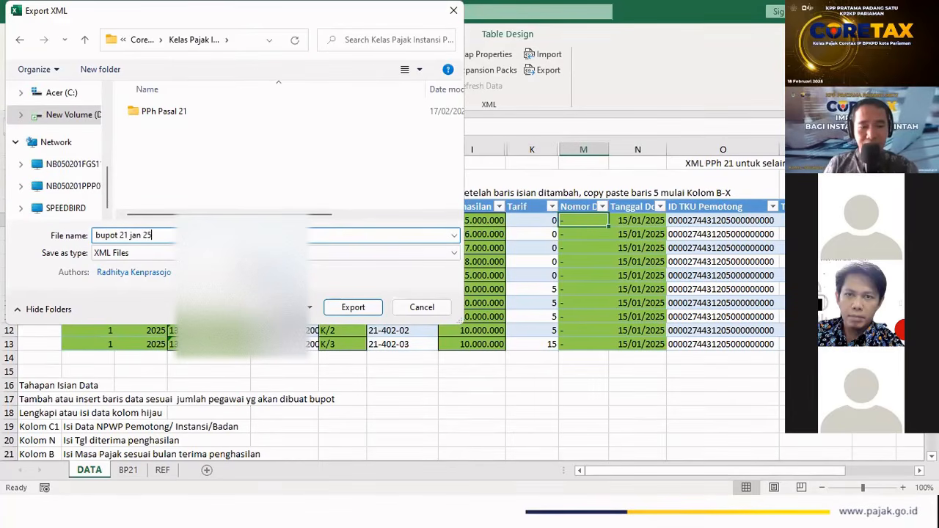
{"action": "left_click", "coordinate": [338, 306]}
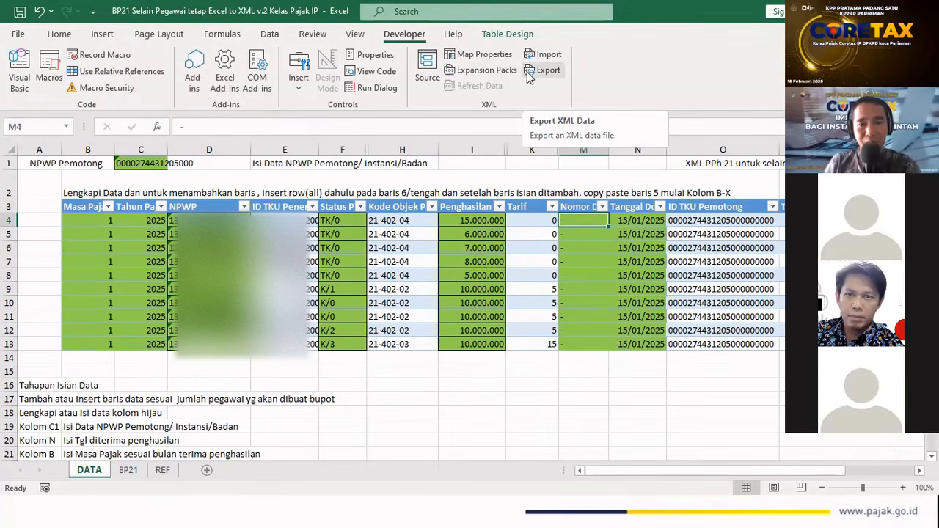
Start saving a copy of the workbook in the folder Kelas Pajak Instansi Pemerintah PPh 21 & XML.
{"action": "left_click", "coordinate": [20, 35]}
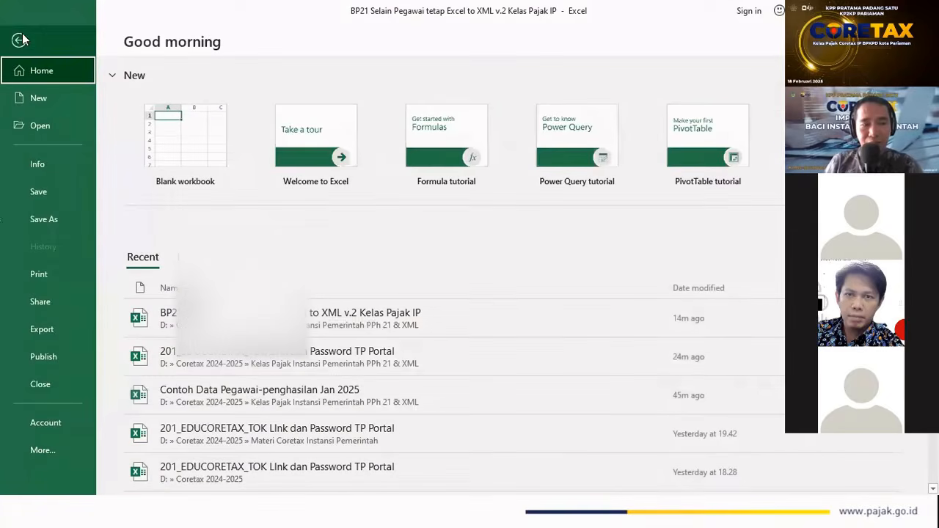
{"action": "left_click", "coordinate": [52, 220]}
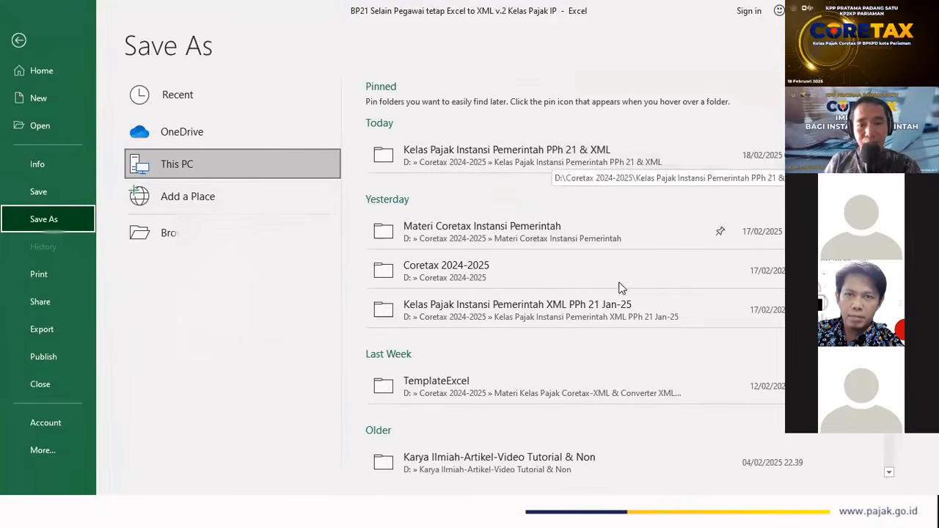
{"action": "left_click", "coordinate": [587, 321]}
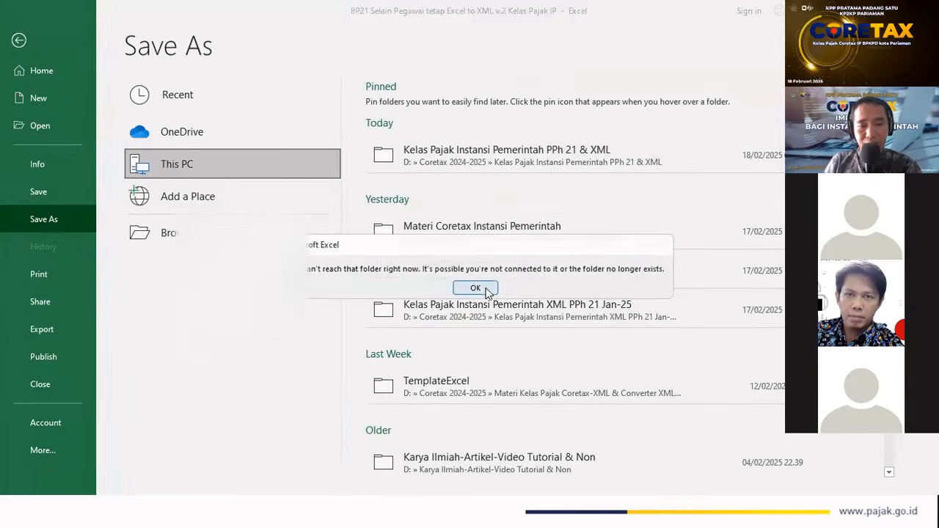
{"action": "left_click", "coordinate": [475, 287]}
{"action": "left_click", "coordinate": [534, 311]}
{"action": "left_click", "coordinate": [475, 286]}
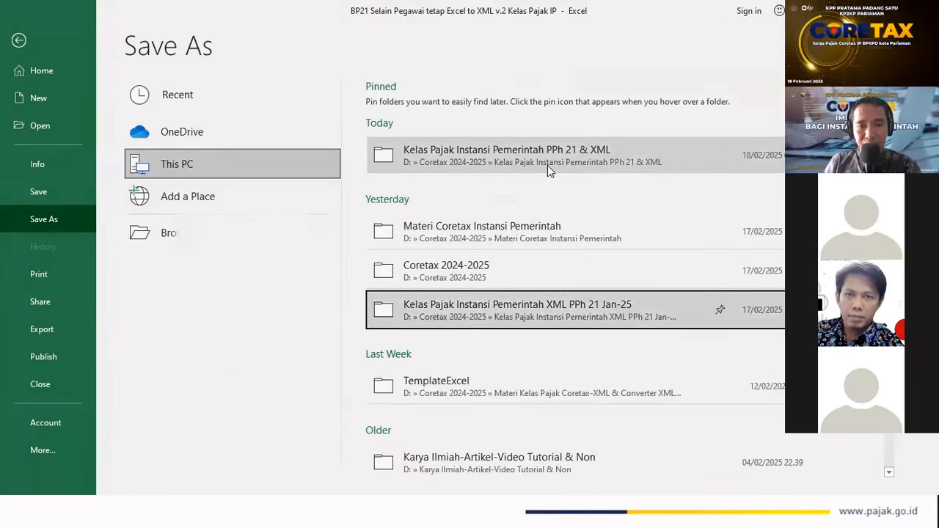
{"action": "left_click", "coordinate": [555, 149]}
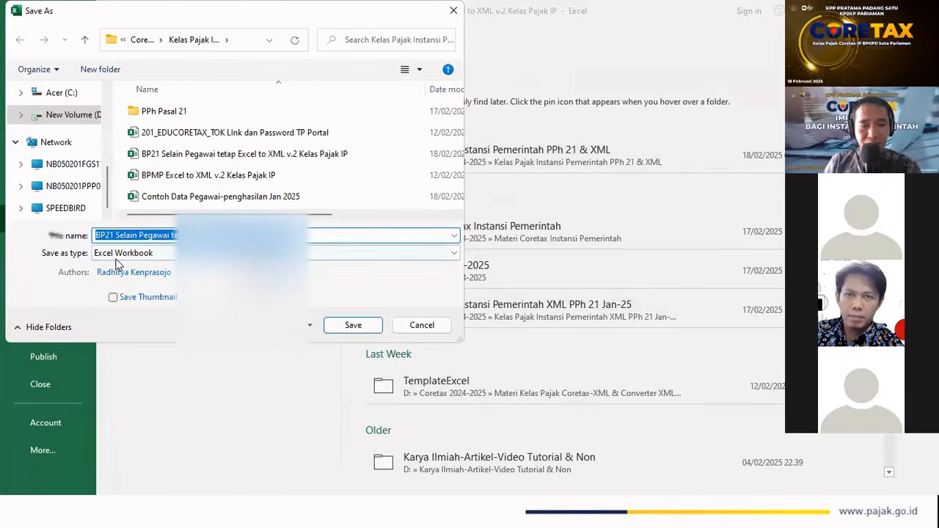
Set the file type to XML Data and save the workbook copy.
{"action": "left_click", "coordinate": [315, 252]}
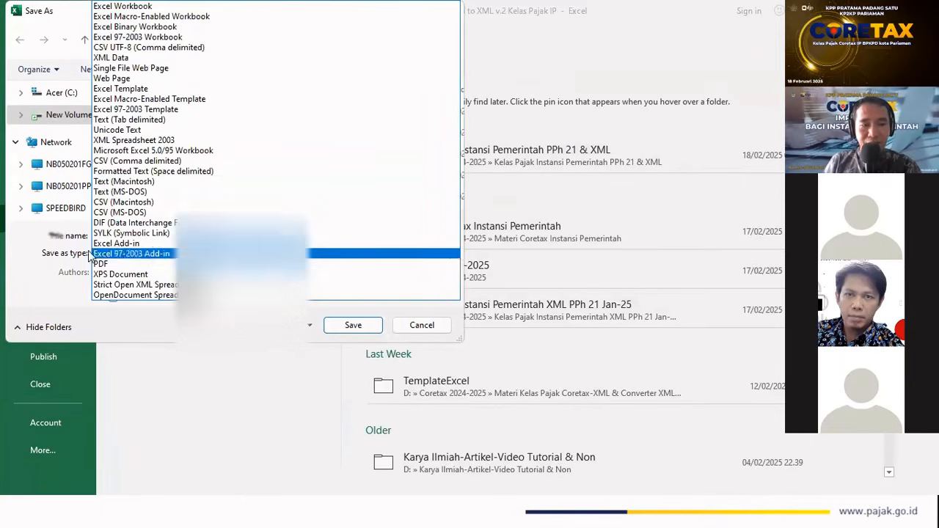
{"action": "left_click", "coordinate": [62, 270]}
{"action": "left_click", "coordinate": [135, 253]}
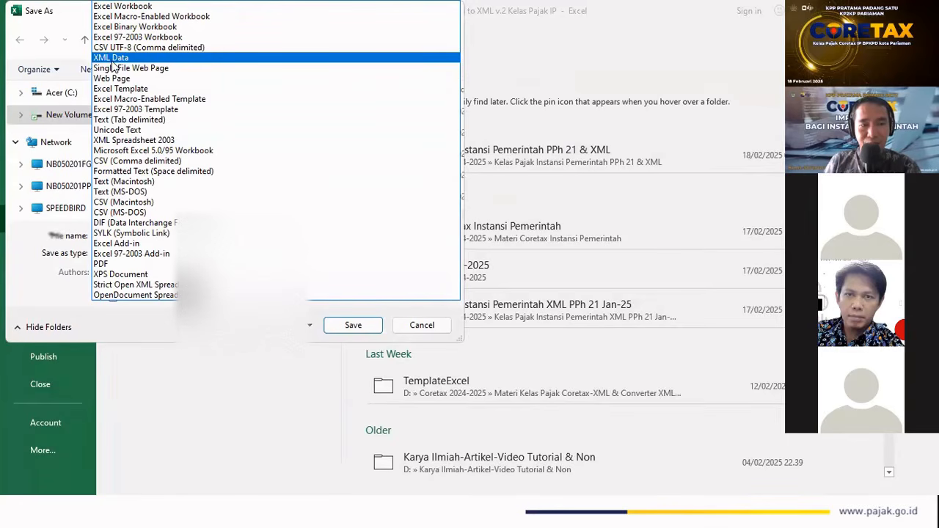
{"action": "left_click", "coordinate": [105, 62]}
{"action": "left_click", "coordinate": [353, 308]}
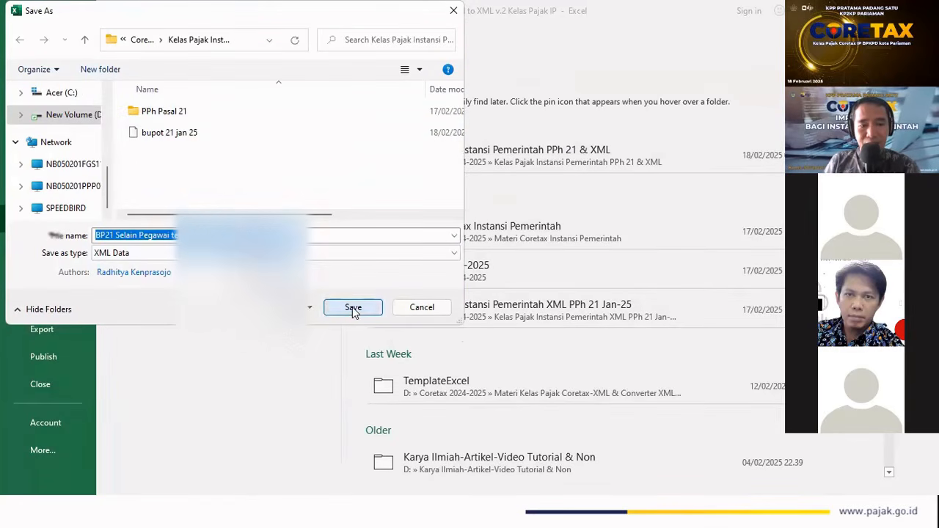
{"action": "key", "text": "Return"}
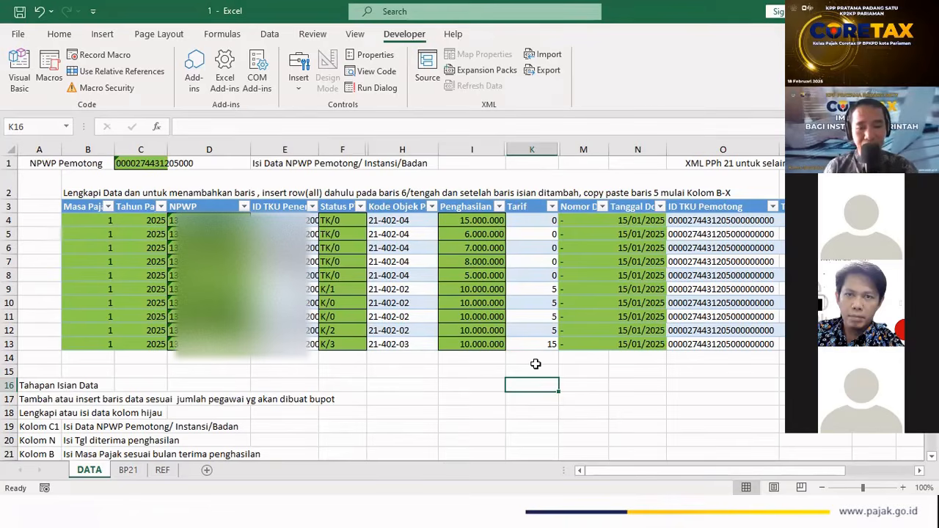
Switch to the Coretax withholding portal in Chrome and open the eBupot page BP 21 - Bukti Pemotongan Selain Pegawai Tetap.
{"action": "key", "text": "alt+Tab"}
{"action": "key", "text": "alt+Tab"}
{"action": "key", "text": "alt+Tab"}
{"action": "key", "text": "alt+Tab"}
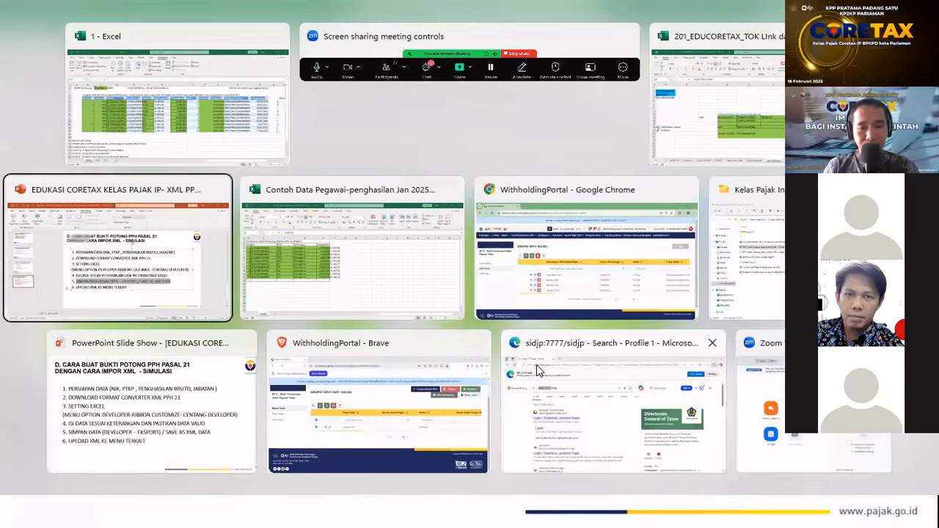
{"action": "key", "text": "alt+Tab"}
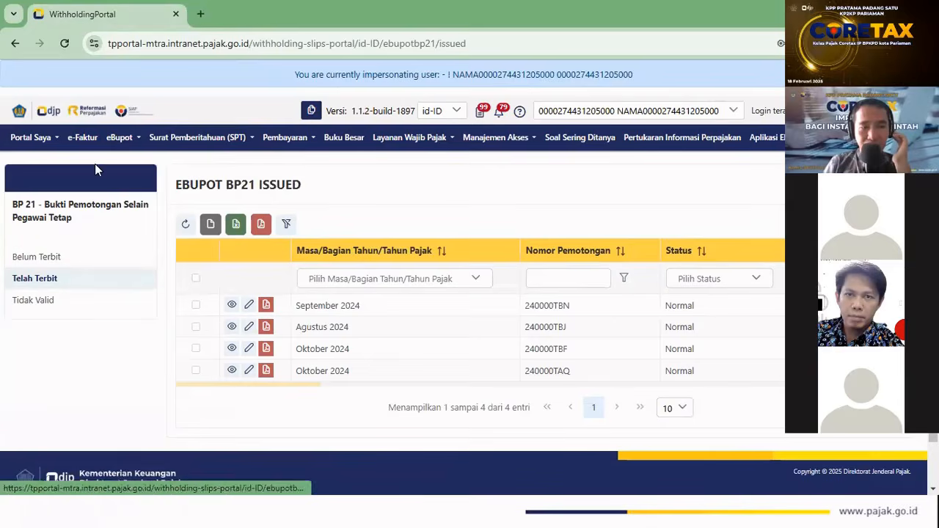
{"action": "left_click", "coordinate": [123, 139]}
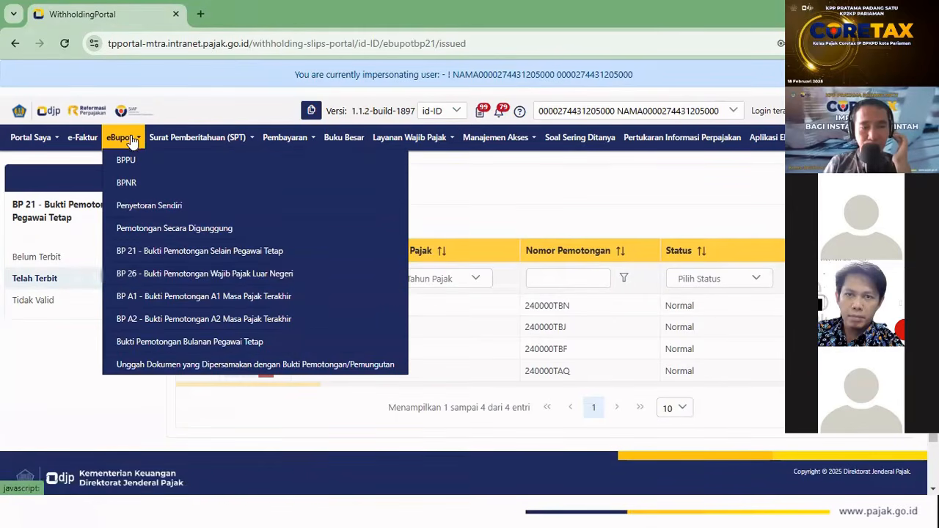
{"action": "left_click", "coordinate": [187, 253]}
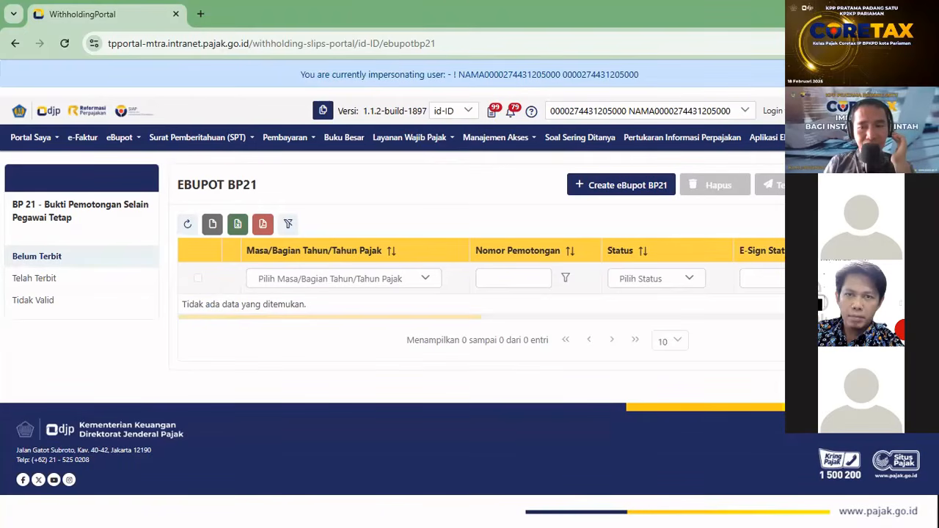
Start an XML import and browse drive D: to Coretax 2024-2025 and its Kelas Pajak Instansi Pemerintah PPh 21 & XML folder.
{"action": "left_click", "coordinate": [880, 185]}
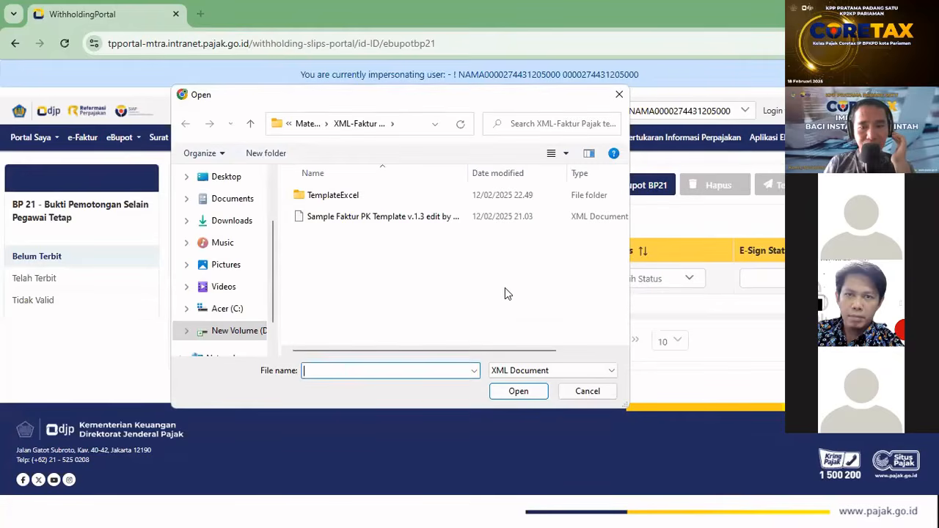
{"action": "left_click", "coordinate": [242, 332]}
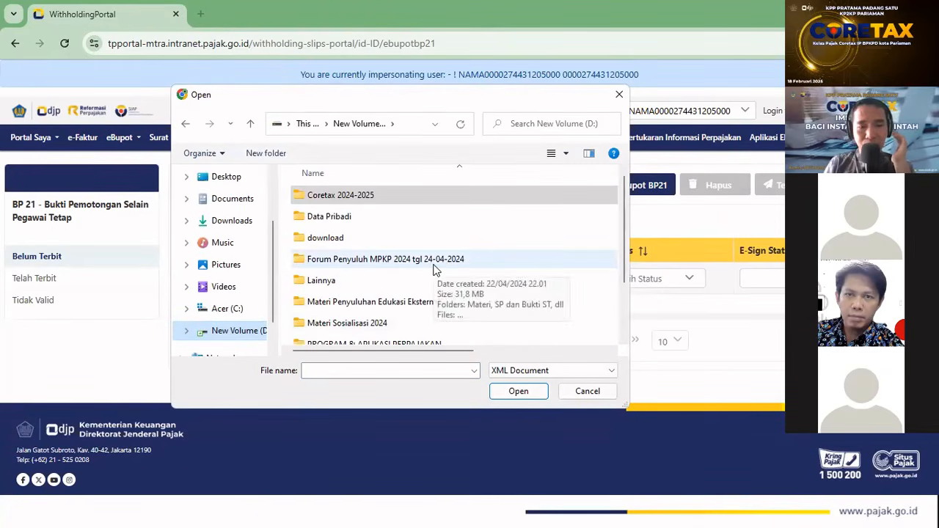
{"action": "left_click", "coordinate": [389, 263]}
{"action": "double_click", "coordinate": [345, 196]}
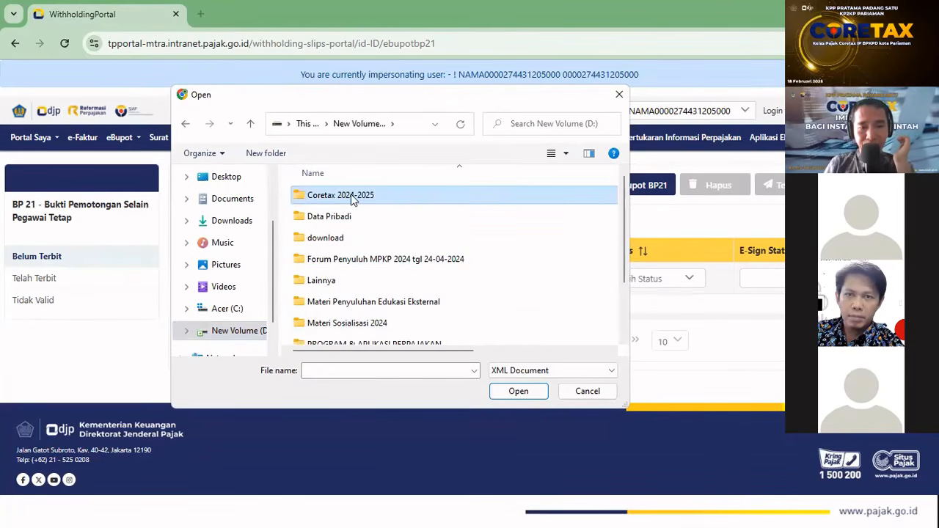
{"action": "double_click", "coordinate": [454, 218]}
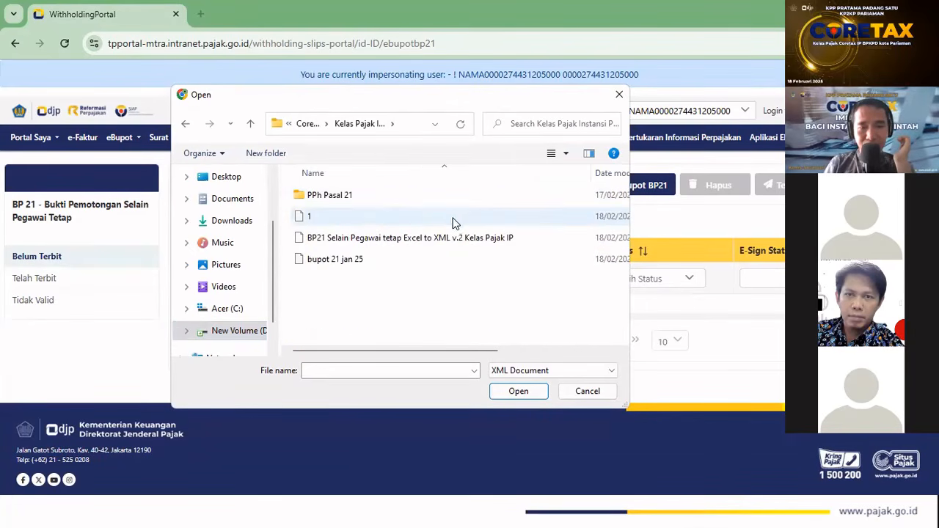
Load "bupot 21 jan 25" for validation and cancel its submission.
{"action": "left_click", "coordinate": [329, 262]}
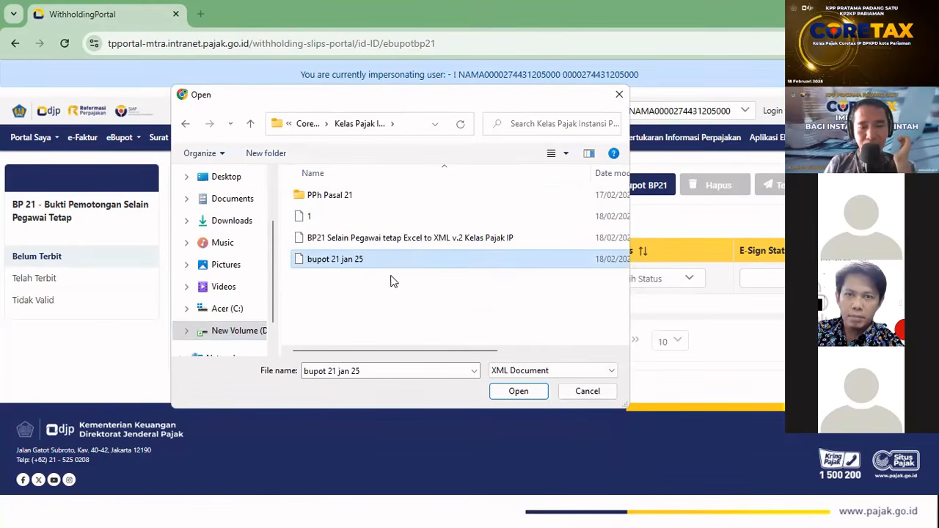
{"action": "left_click", "coordinate": [344, 274]}
{"action": "left_click", "coordinate": [339, 260]}
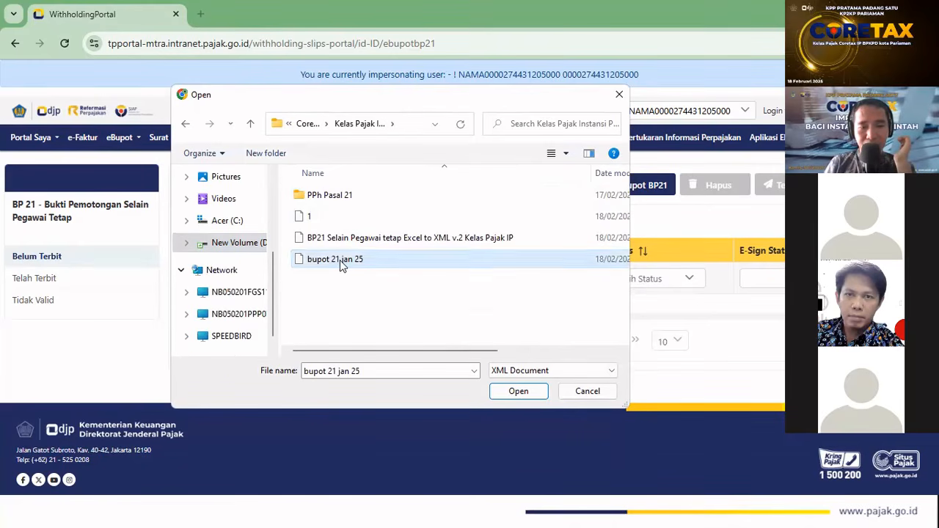
{"action": "left_click", "coordinate": [529, 394]}
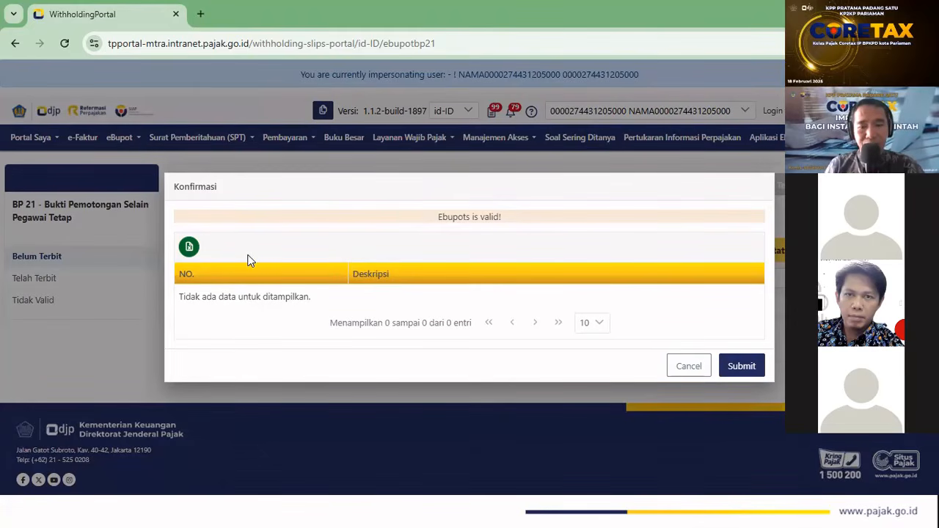
{"action": "left_click", "coordinate": [683, 374]}
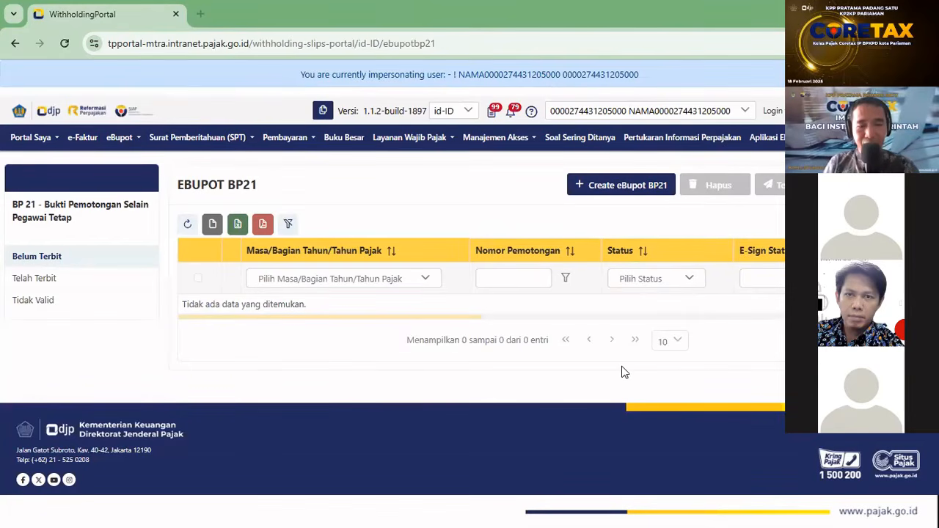
Switch to the Coretax withholding portal in Brave and refresh the Belum Terbit list of BP 21 slips.
{"action": "key", "text": "alt+Tab"}
{"action": "key", "text": "alt+Tab"}
{"action": "key", "text": "alt+Tab"}
{"action": "key", "text": "alt+Tab"}
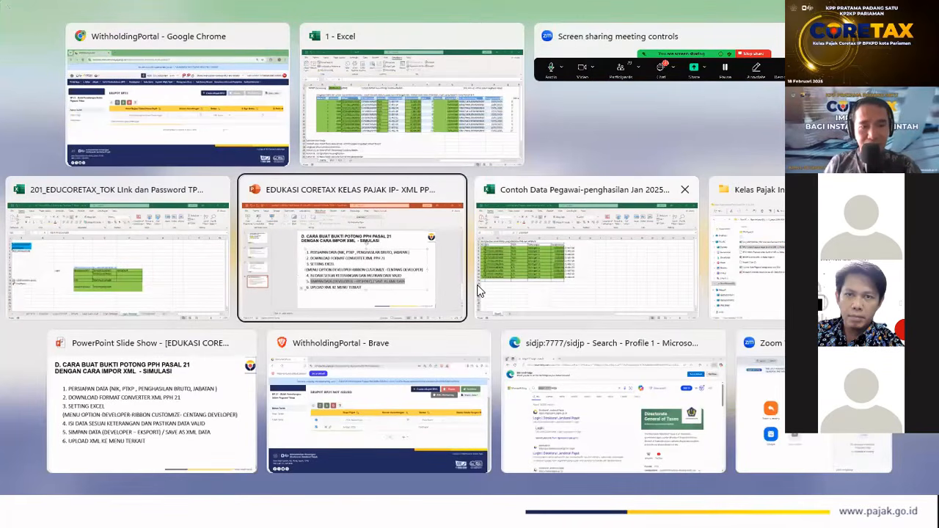
{"action": "key", "text": "alt+Tab"}
{"action": "key", "text": "alt+Tab"}
{"action": "key", "text": "alt+Tab"}
{"action": "key", "text": "alt+Tab"}
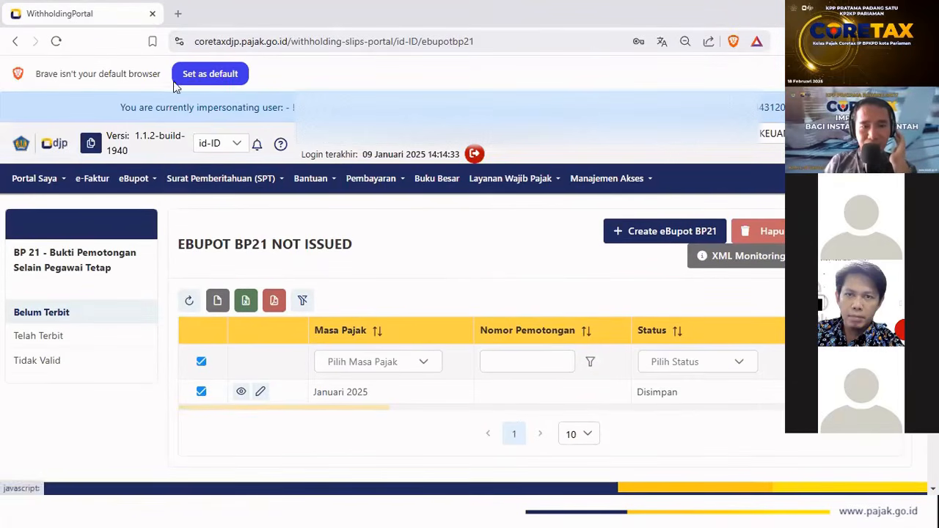
{"action": "left_click", "coordinate": [54, 320]}
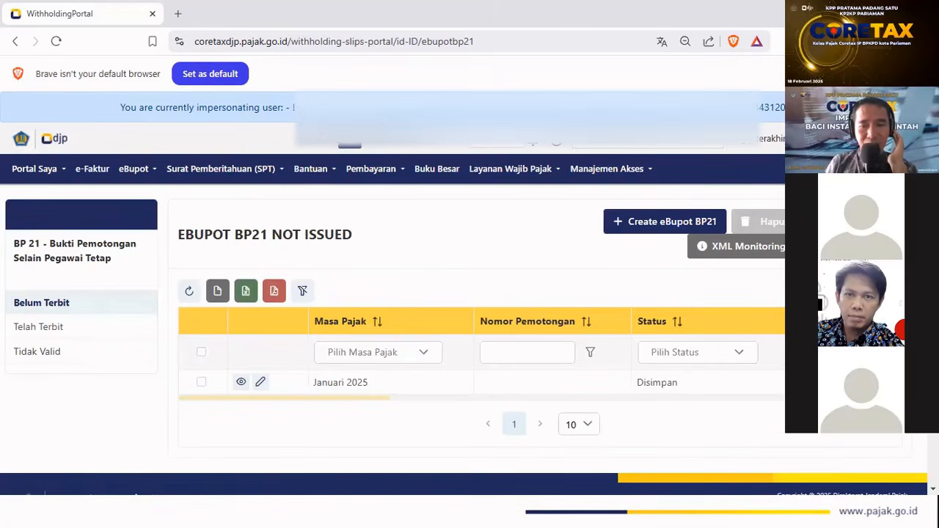
{"action": "left_click", "coordinate": [134, 172]}
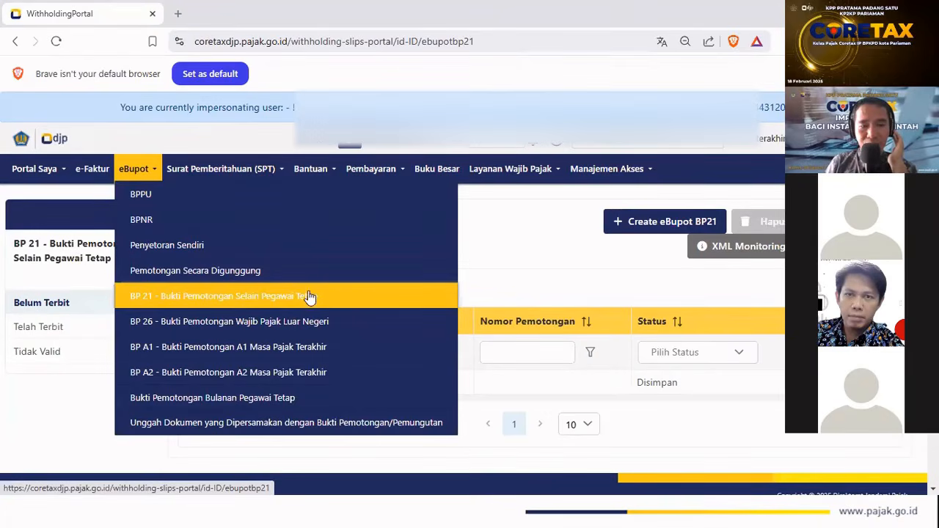
{"action": "left_click", "coordinate": [514, 252]}
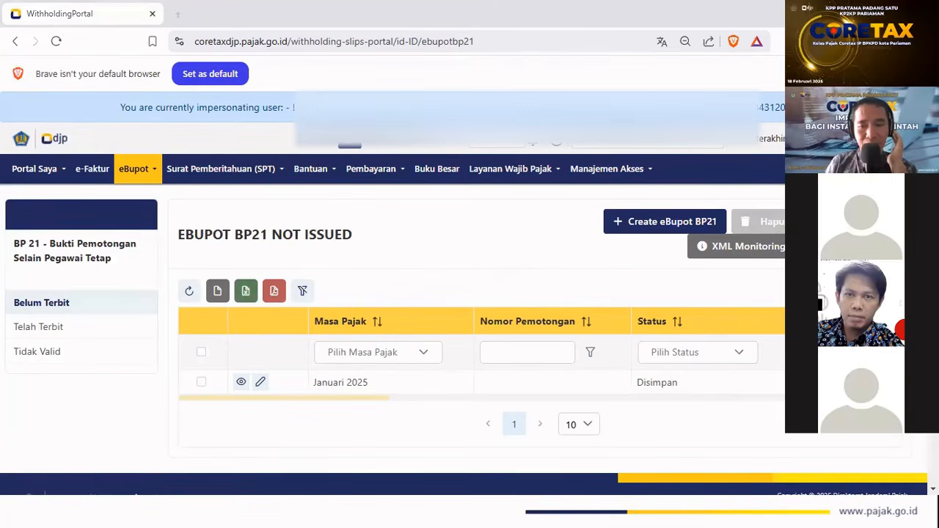
Import the XML file "bupot 21 jan 25" into the unissued BP21 slips.
{"action": "left_click", "coordinate": [847, 246]}
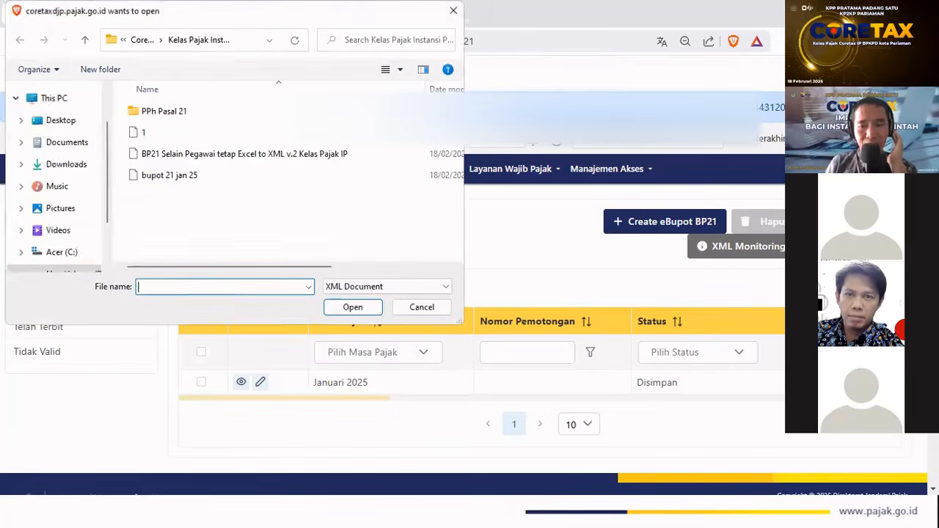
{"action": "left_click", "coordinate": [157, 177]}
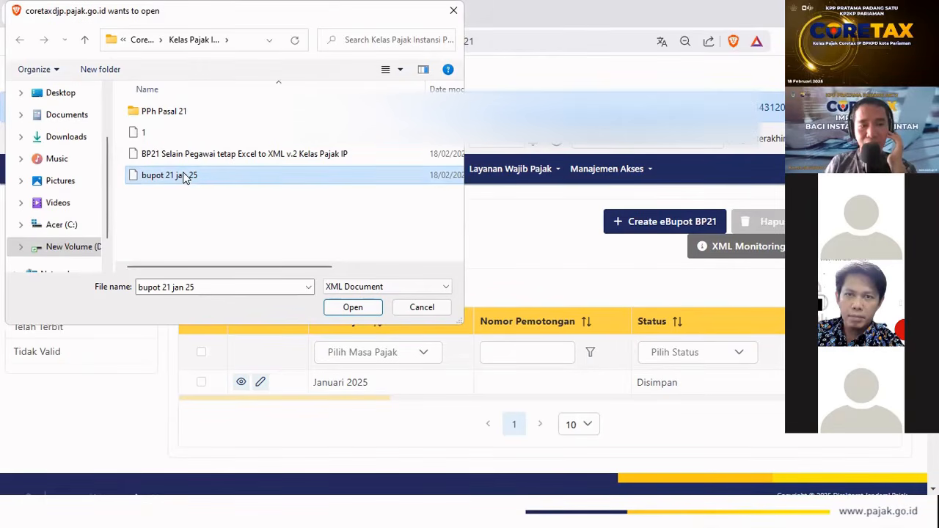
{"action": "left_click", "coordinate": [353, 309]}
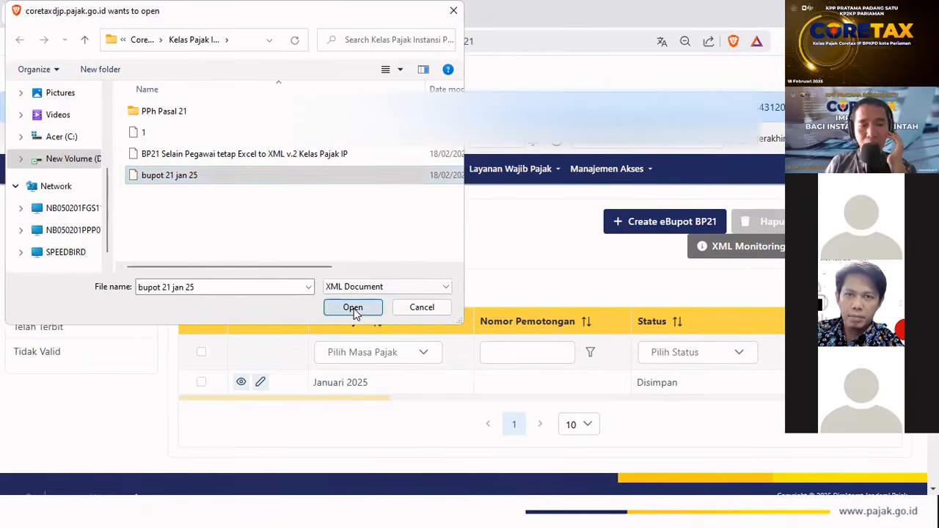
{"action": "scroll", "coordinate": [638, 326], "scroll_direction": "down", "scroll_amount": 1}
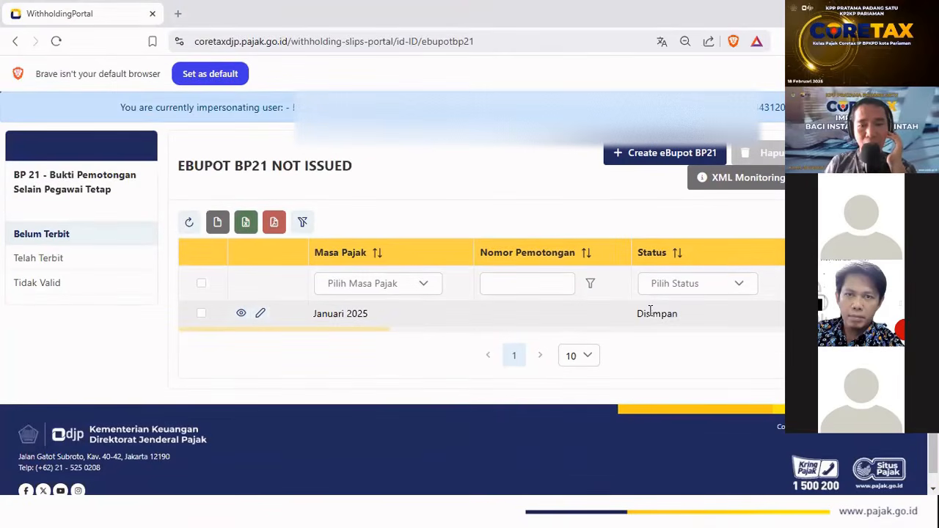
{"action": "scroll", "coordinate": [784, 273], "scroll_direction": "up", "scroll_amount": 1}
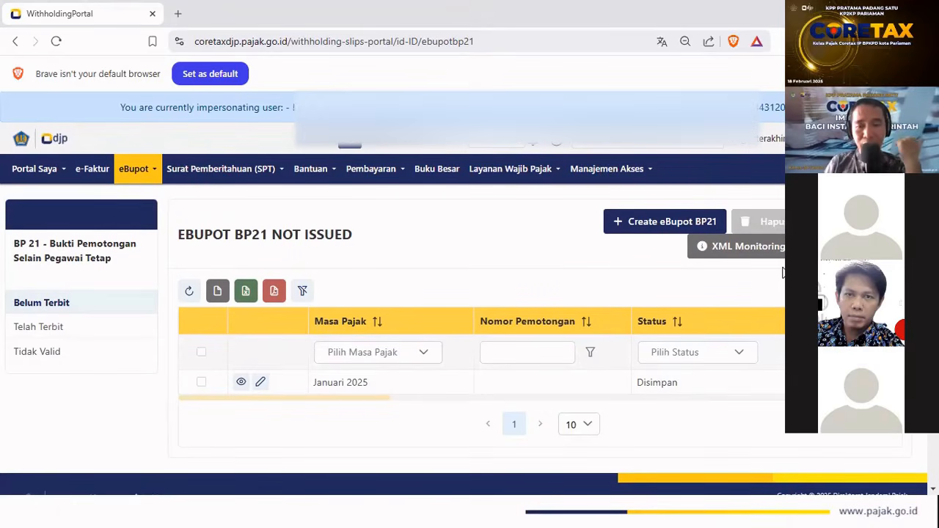
Check the upload date, status and message of bupot 21 jan 25.xml in XML Monitoring and close the overview.
{"action": "left_click", "coordinate": [704, 249]}
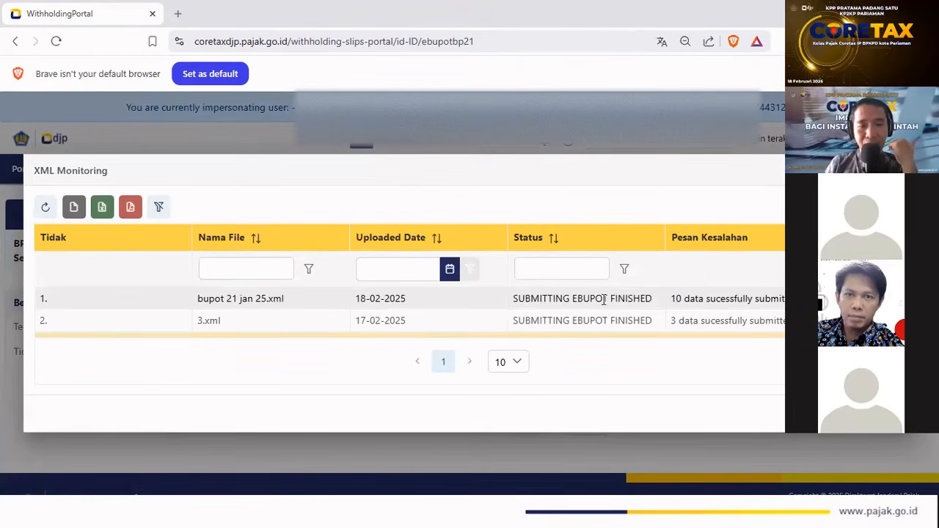
{"action": "left_click_drag", "start_coordinate": [665, 306], "coordinate": [783, 301]}
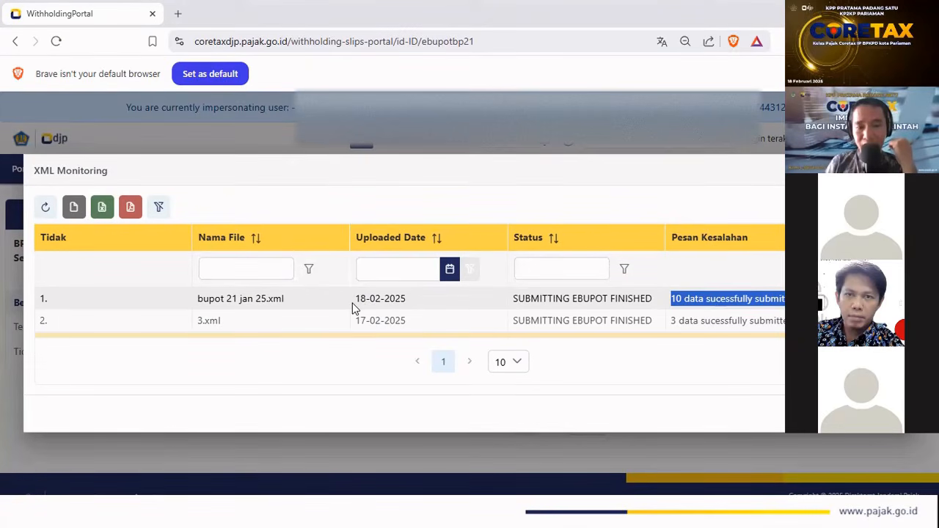
{"action": "left_click_drag", "start_coordinate": [352, 308], "coordinate": [412, 308]}
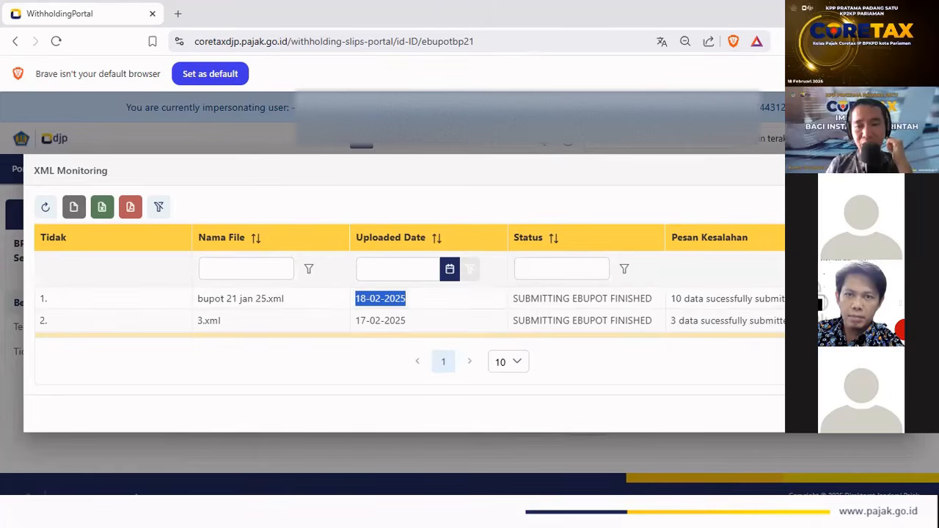
{"action": "key", "text": "Escape"}
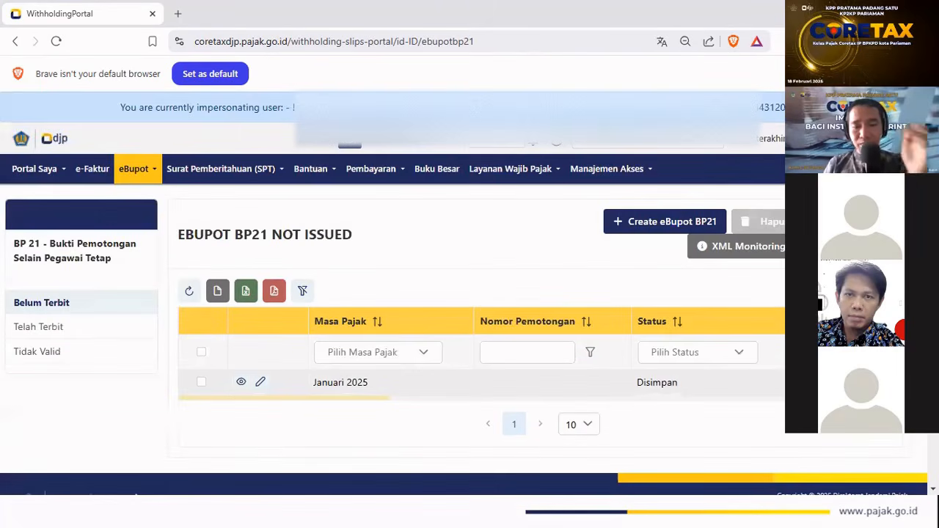
Switch to the Excel workbook "1" and set the Masa Pajak in cell B11 of the DATA sheet to 2.
{"action": "key", "text": "Right"}
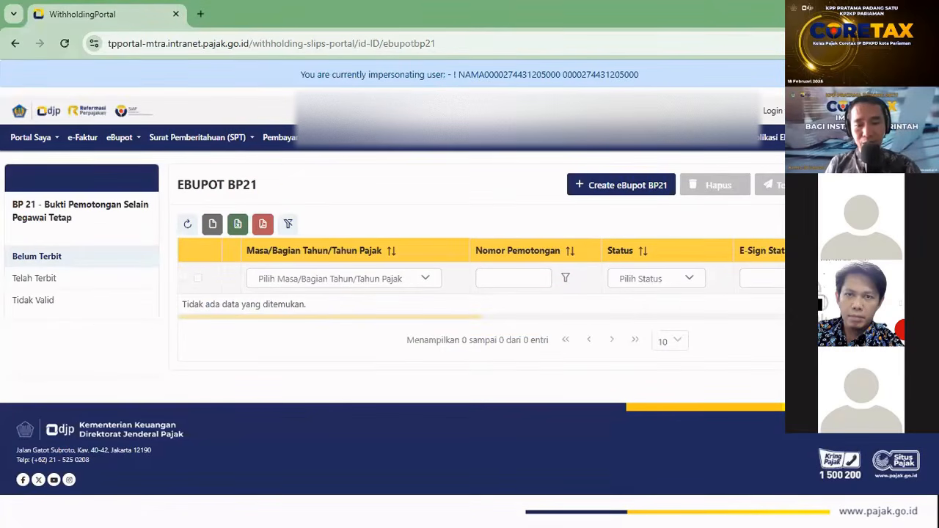
{"action": "key", "text": "alt+Tab"}
{"action": "key", "text": "alt+Tab"}
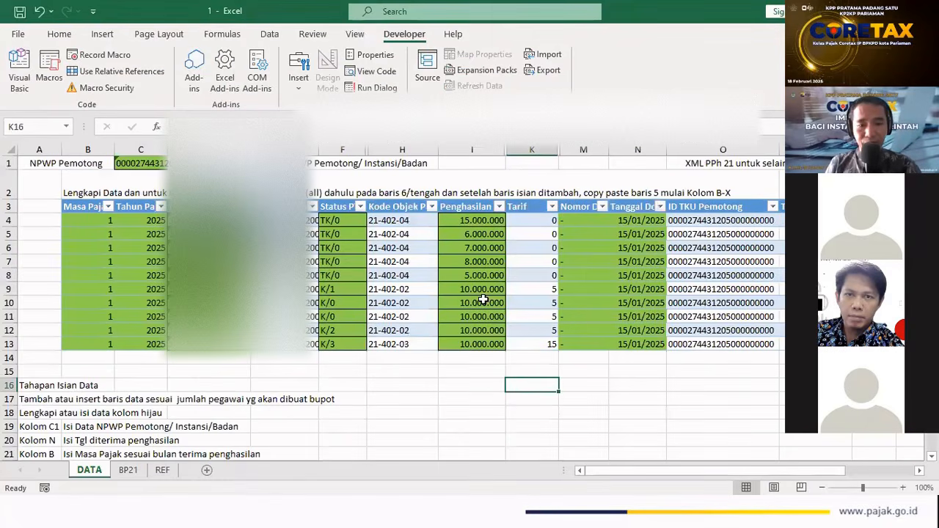
{"action": "left_click", "coordinate": [482, 300]}
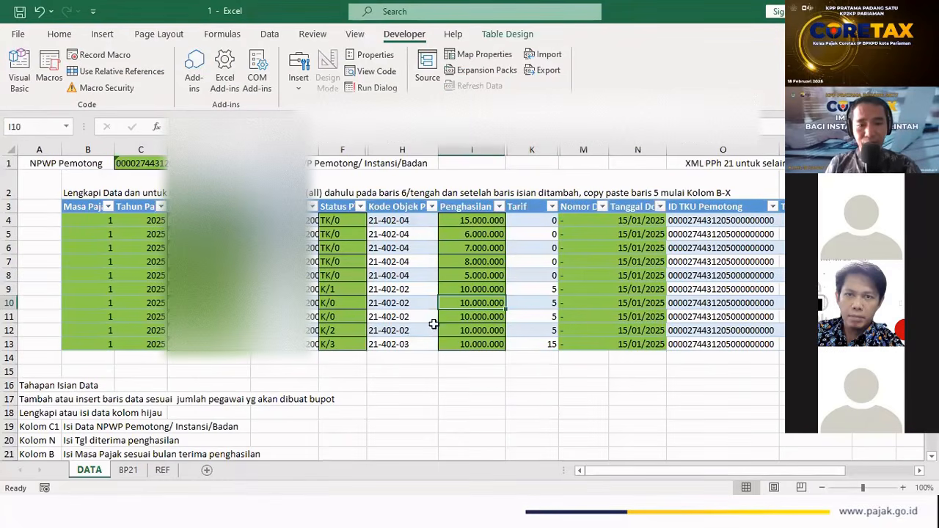
{"action": "left_click", "coordinate": [208, 317]}
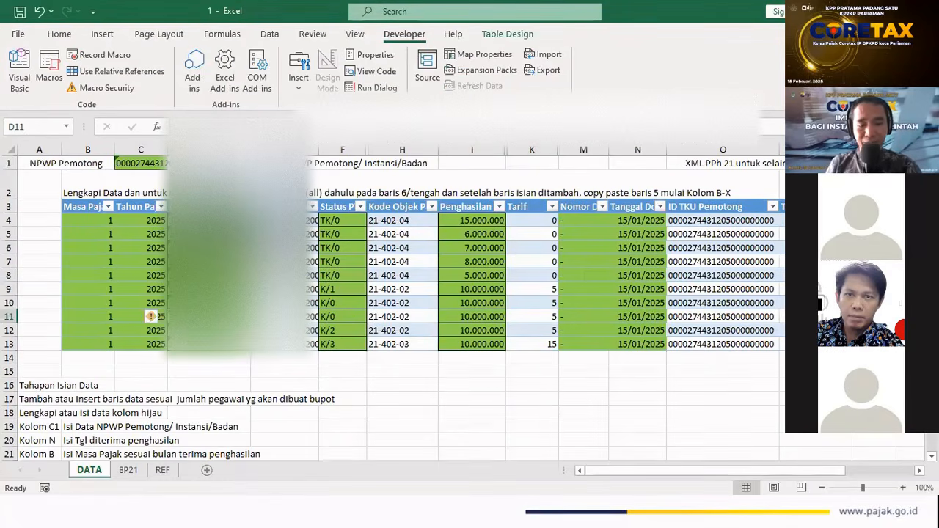
{"action": "key", "text": "Right"}
{"action": "key", "text": "Right"}
{"action": "key", "text": "Right"}
{"action": "key", "text": "Right"}
{"action": "key", "text": "Right"}
{"action": "key", "text": "Right"}
{"action": "key", "text": "Right"}
{"action": "key", "text": "Right"}
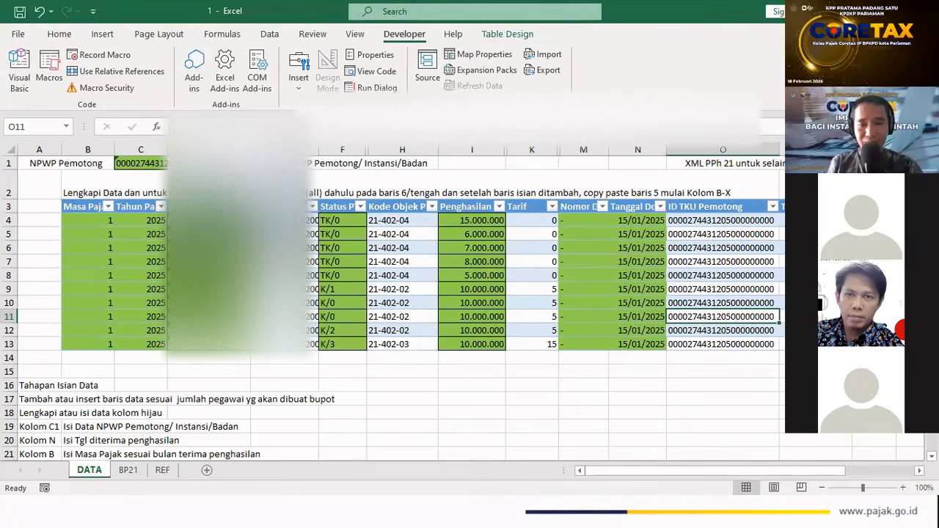
{"action": "key", "text": "Left"}
{"action": "key", "text": "Left"}
{"action": "key", "text": "Left"}
{"action": "key", "text": "Left"}
{"action": "key", "text": "Right"}
{"action": "key", "text": "Right"}
{"action": "key", "text": "Right"}
{"action": "key", "text": "Right"}
{"action": "key", "text": "Right"}
{"action": "key", "text": "Left"}
{"action": "key", "text": "Left"}
{"action": "key", "text": "Left"}
{"action": "key", "text": "Left"}
{"action": "key", "text": "Left"}
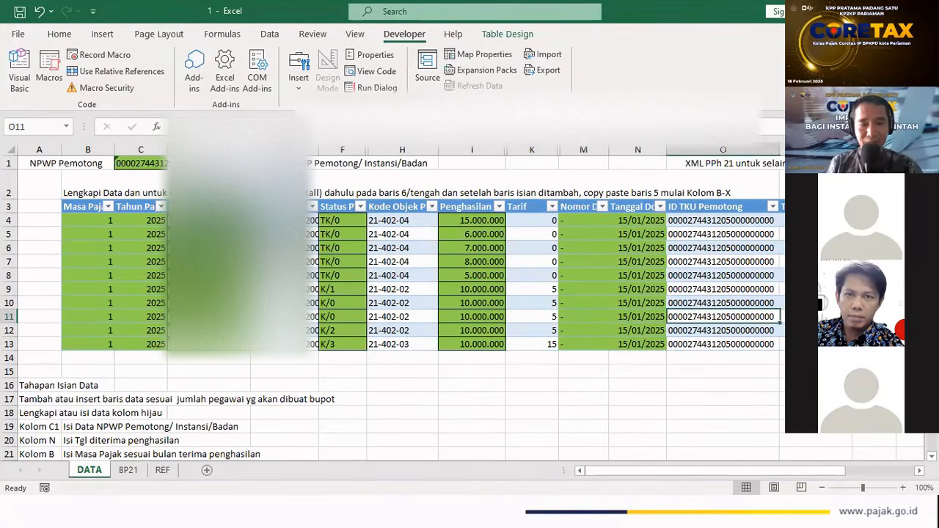
{"action": "key", "text": "Left"}
{"action": "key", "text": "Left"}
{"action": "key", "text": "Left"}
{"action": "key", "text": "Left"}
{"action": "key", "text": "Left"}
{"action": "key", "text": "Left"}
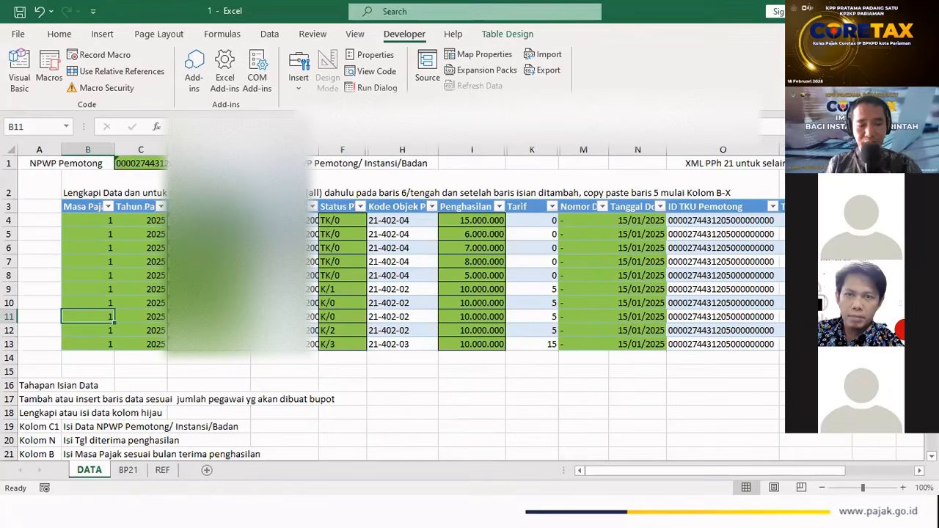
{"action": "type", "text": "2"}
{"action": "key", "text": "Right"}
{"action": "key", "text": "Left"}
{"action": "key", "text": "Right"}
{"action": "key", "text": "Left"}
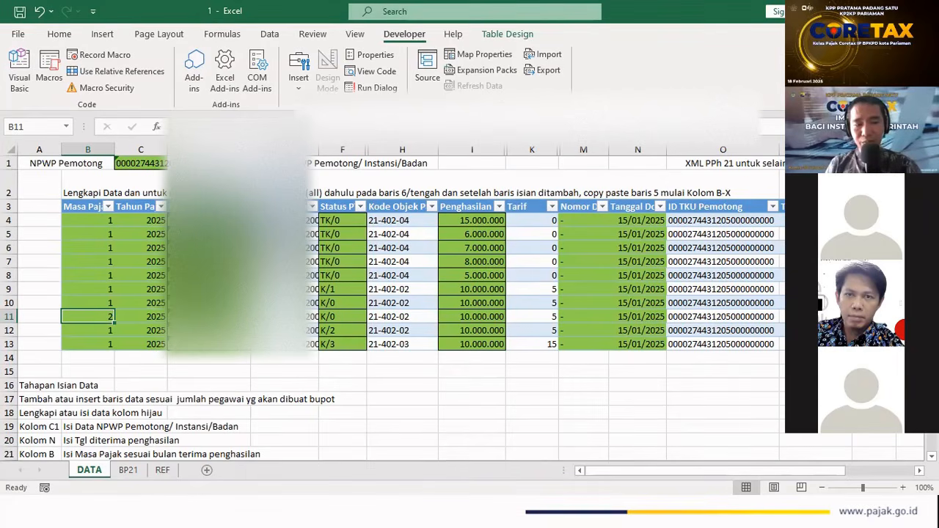
Save the edited workbook data as the XML file "2" and import it into the BP21 slips in Brave.
{"action": "left_click", "coordinate": [433, 389]}
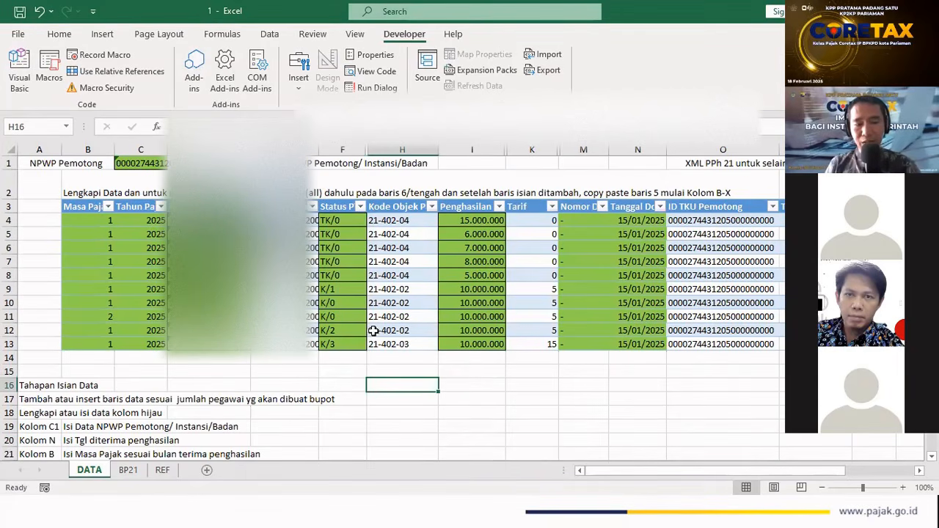
{"action": "key", "text": "F12"}
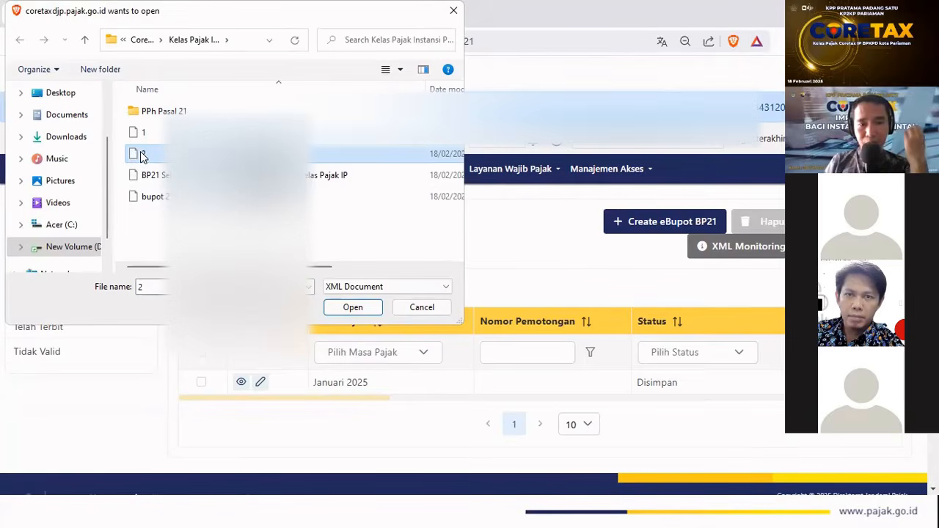
{"action": "left_click", "coordinate": [353, 307]}
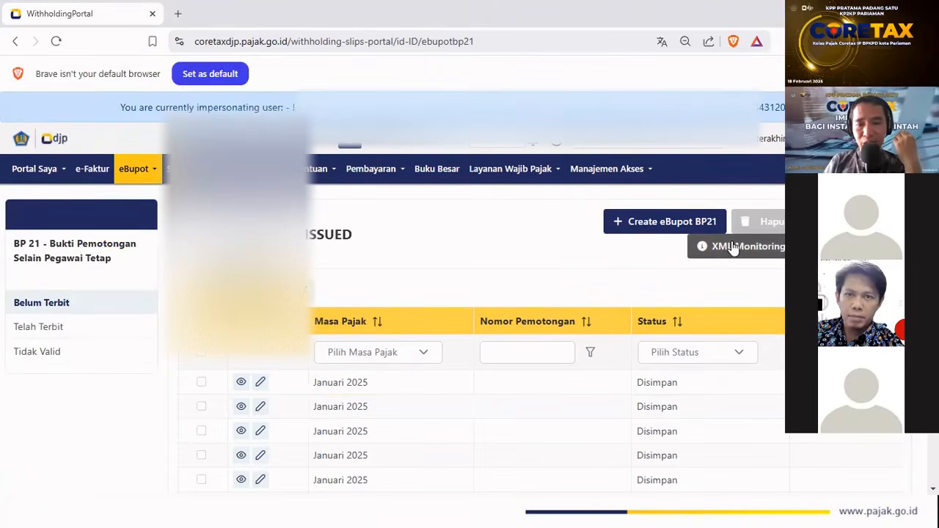
Examine the newest upload in XML Monitoring and open its detailed validation message.
{"action": "left_click", "coordinate": [736, 250]}
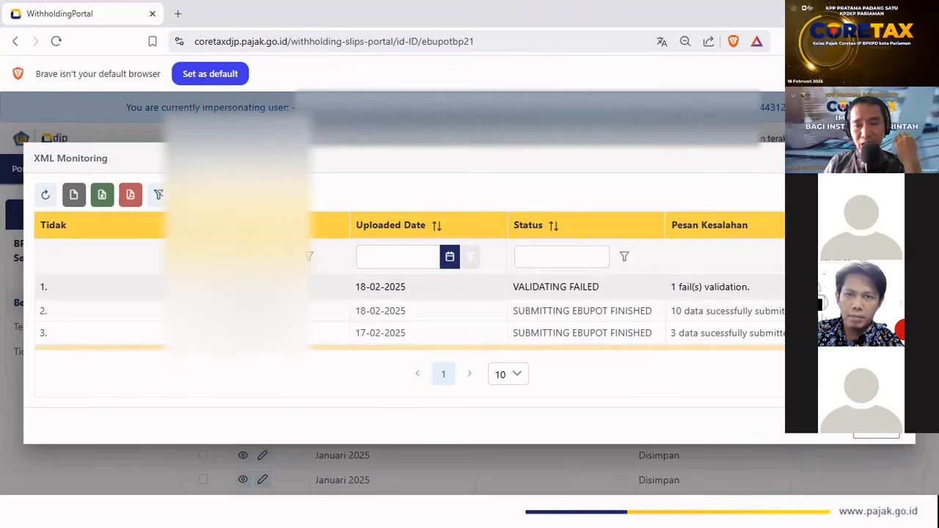
{"action": "left_click", "coordinate": [861, 286]}
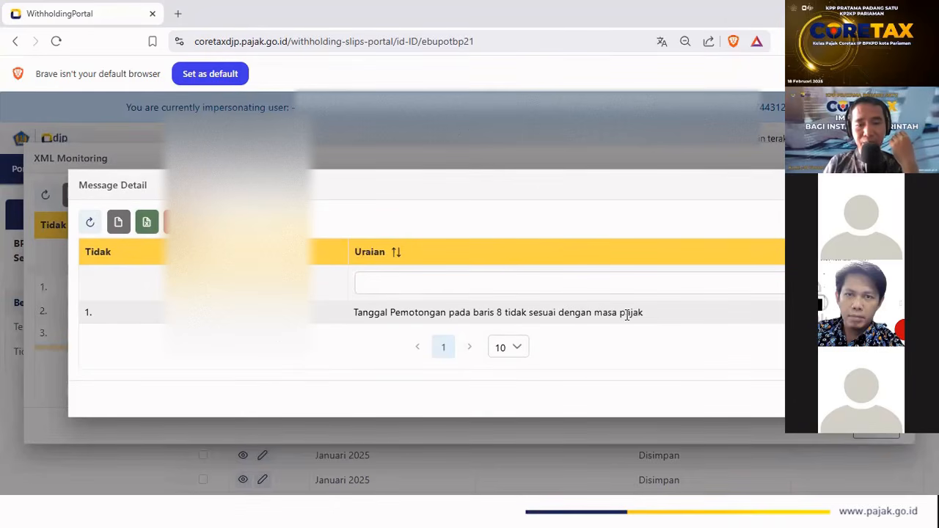
Highlight "baris 8" in the validation message and trace that row to cell B11 of the DATA sheet in the Excel workbook "1".
{"action": "left_click_drag", "start_coordinate": [473, 314], "coordinate": [499, 309]}
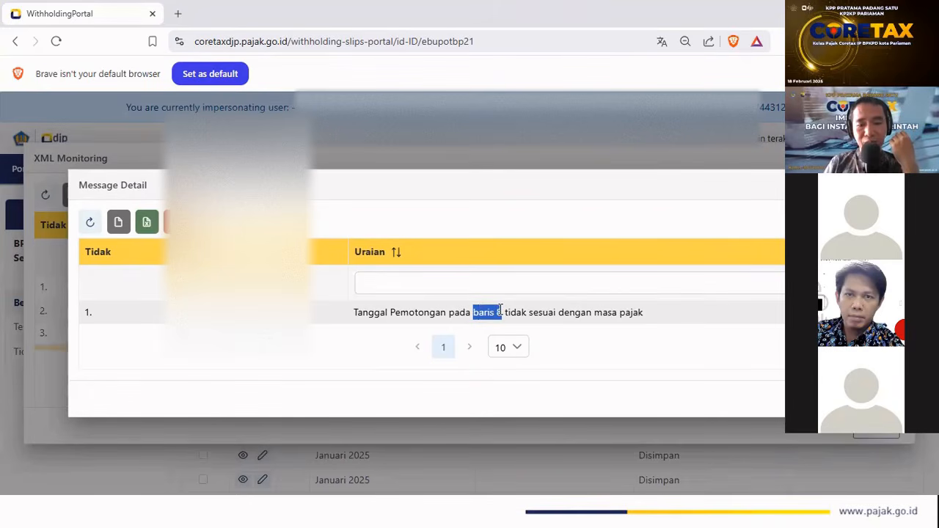
{"action": "key", "text": "alt+Tab"}
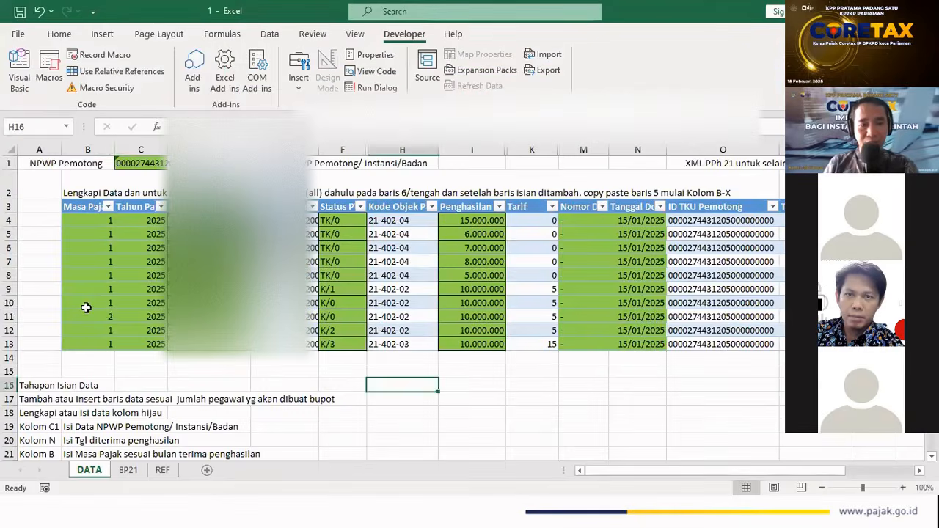
{"action": "left_click", "coordinate": [82, 315]}
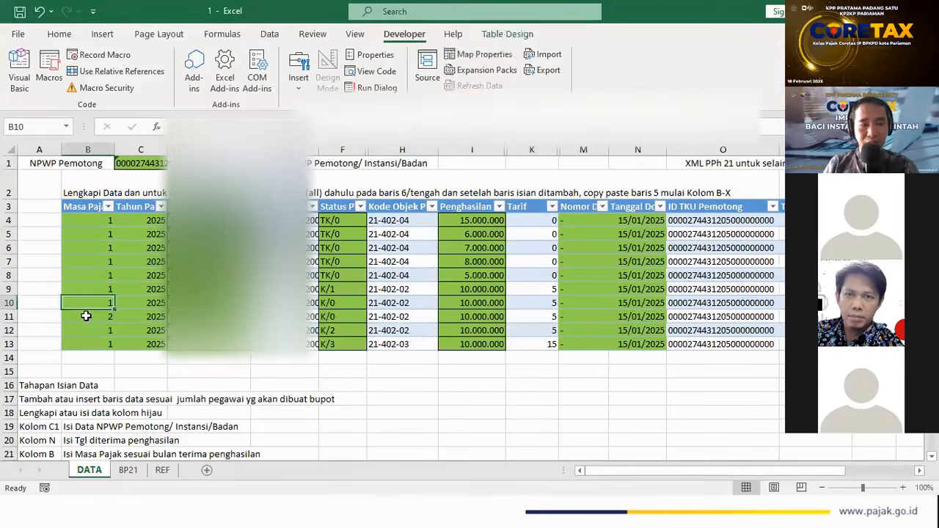
{"action": "left_click_drag", "start_coordinate": [84, 219], "coordinate": [87, 315]}
{"action": "left_click", "coordinate": [88, 316]}
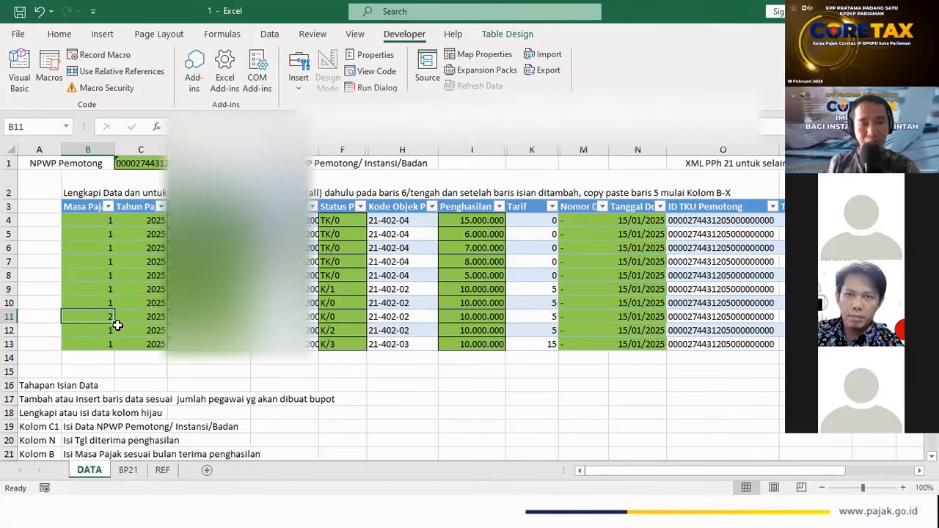
{"action": "left_click", "coordinate": [151, 162]}
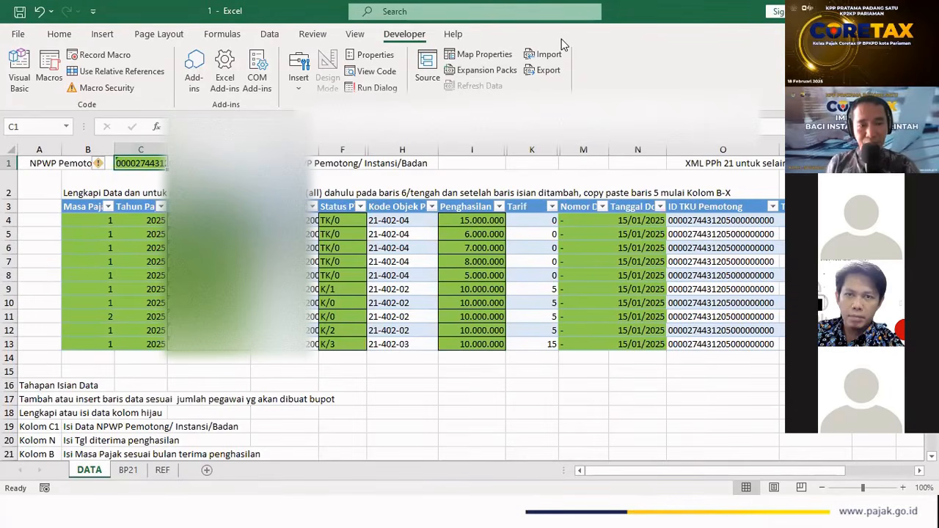
Set the Masa Pajak in cell B11 of the DATA sheet to 1.
{"action": "left_click", "coordinate": [98, 315]}
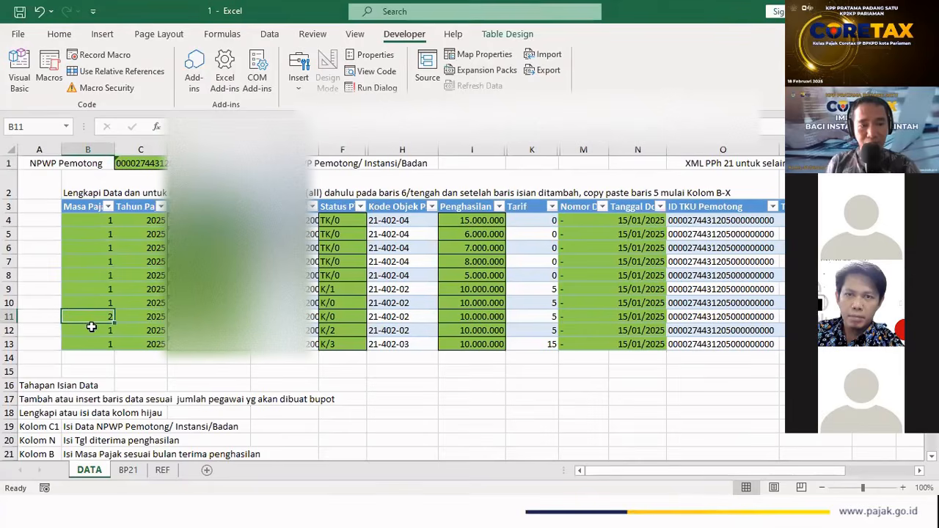
{"action": "type", "text": "1"}
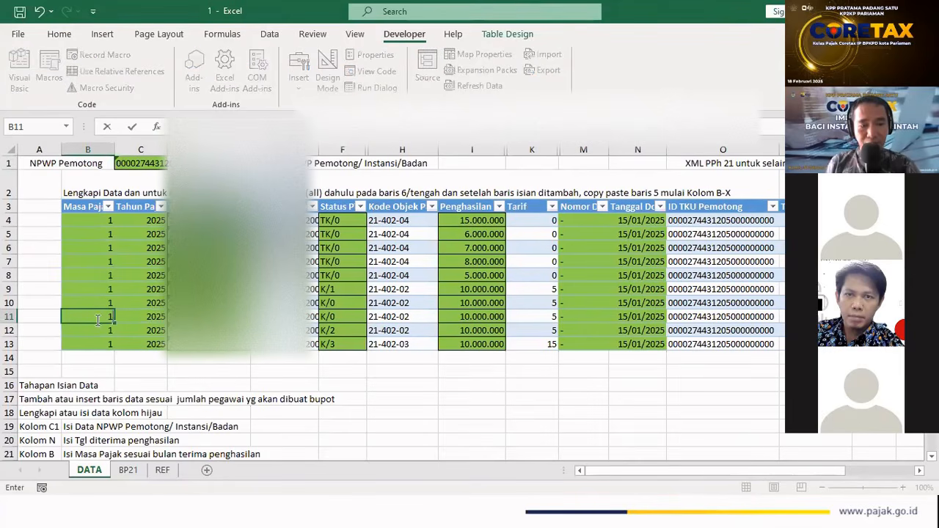
{"action": "left_click", "coordinate": [648, 321]}
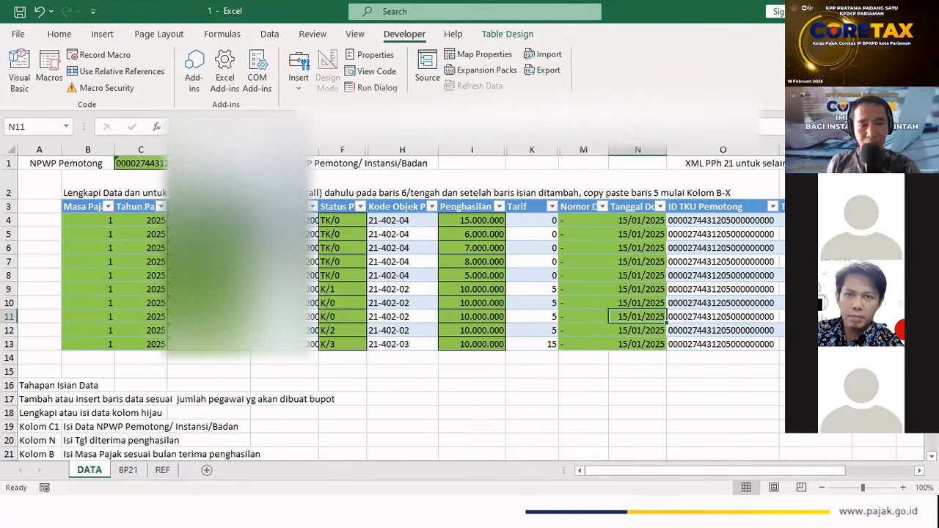
Review the DATA sheet's NPWP Pemotong, Masa Pajak, Tahun Pajak, Penghasilan and document date entries, plus columns D and P.
{"action": "left_click", "coordinate": [220, 317]}
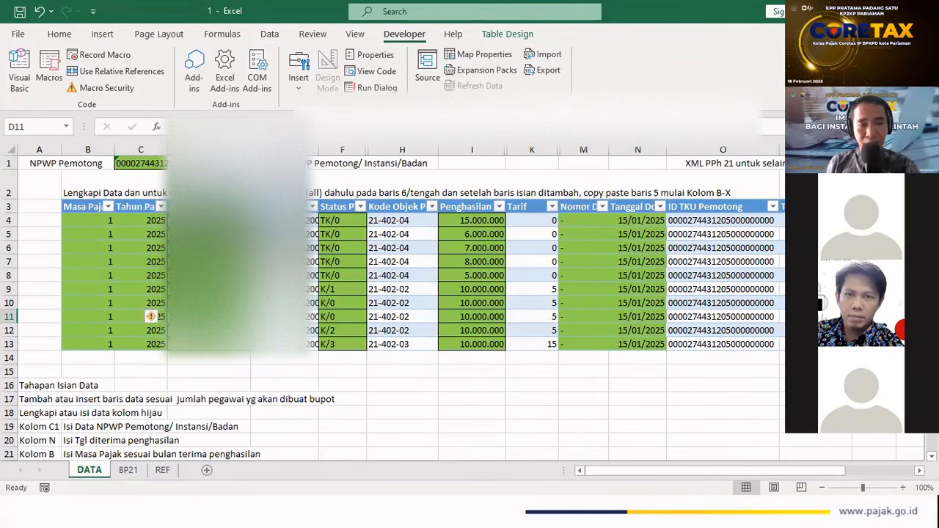
{"action": "left_click_drag", "start_coordinate": [213, 220], "coordinate": [214, 343]}
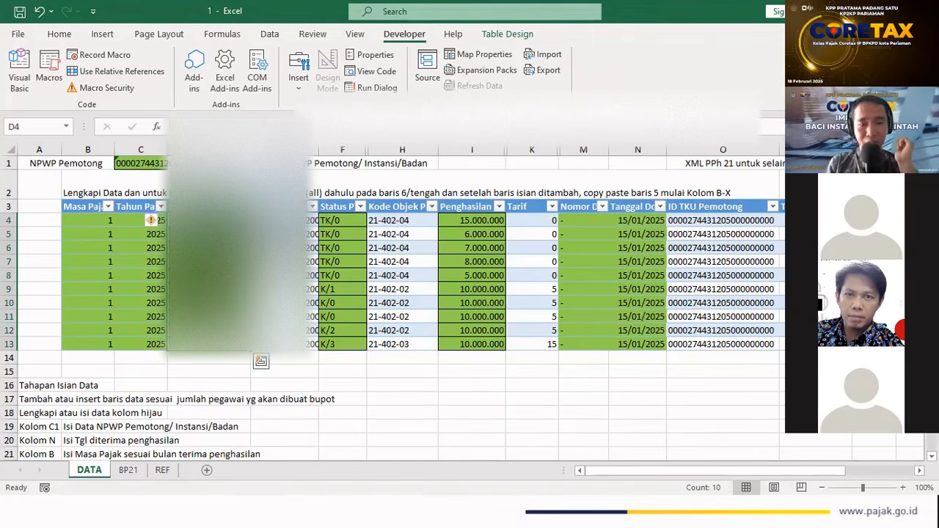
{"action": "left_click_drag", "start_coordinate": [472, 220], "coordinate": [472, 344]}
{"action": "left_click", "coordinate": [143, 160]}
{"action": "left_click", "coordinate": [91, 271]}
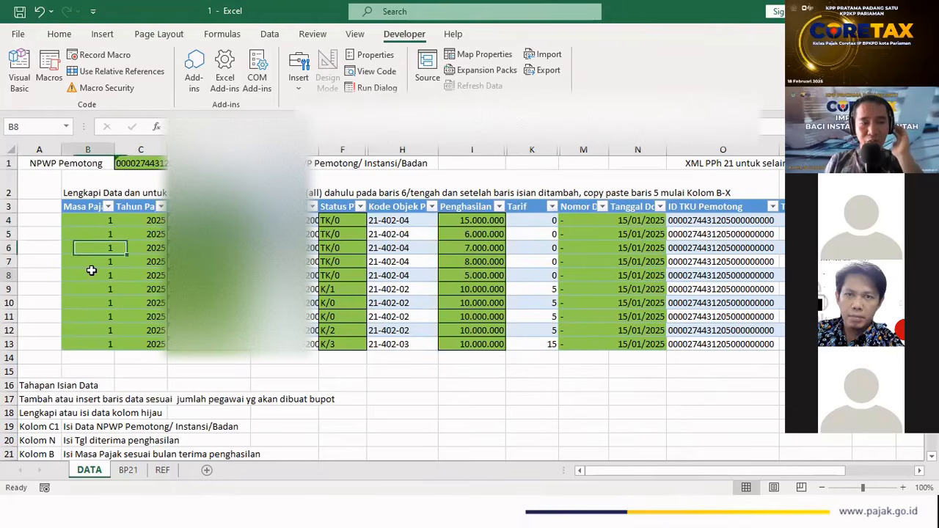
{"action": "left_click", "coordinate": [149, 264]}
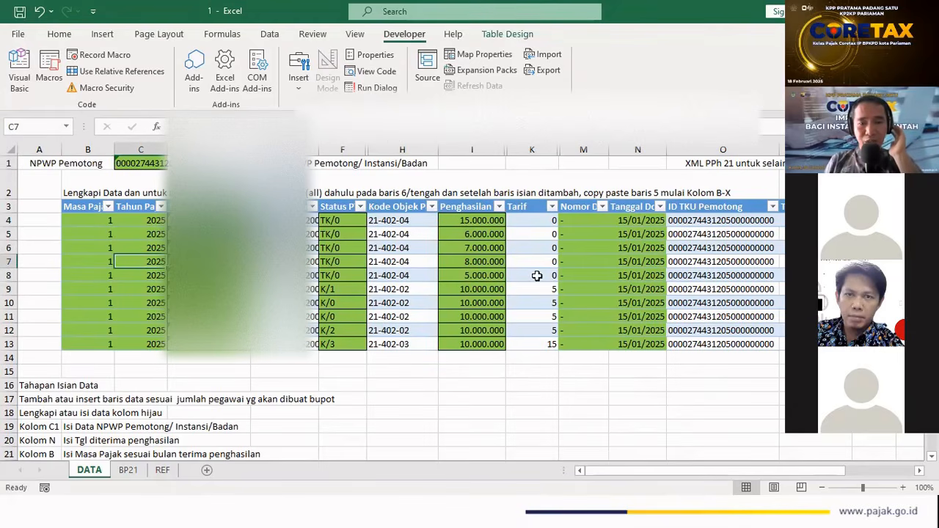
{"action": "left_click", "coordinate": [632, 249]}
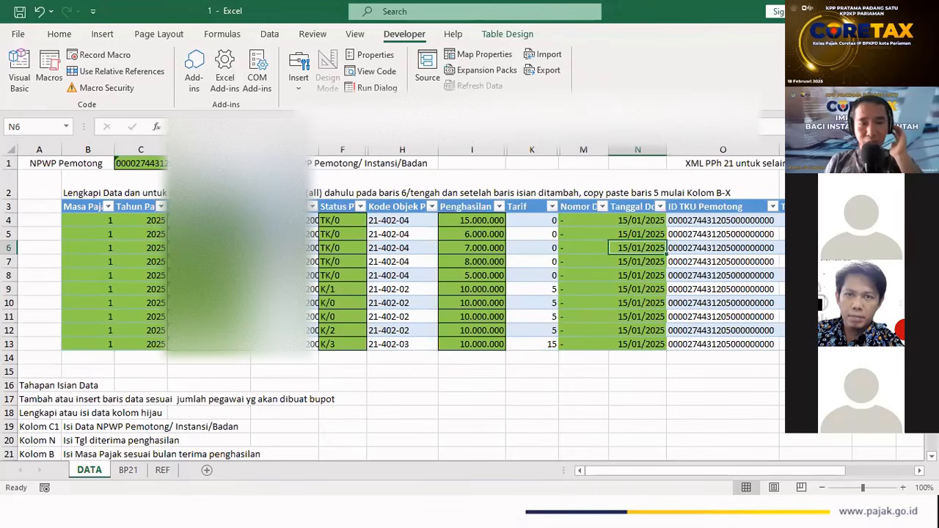
{"action": "left_click_drag", "start_coordinate": [209, 234], "coordinate": [209, 330]}
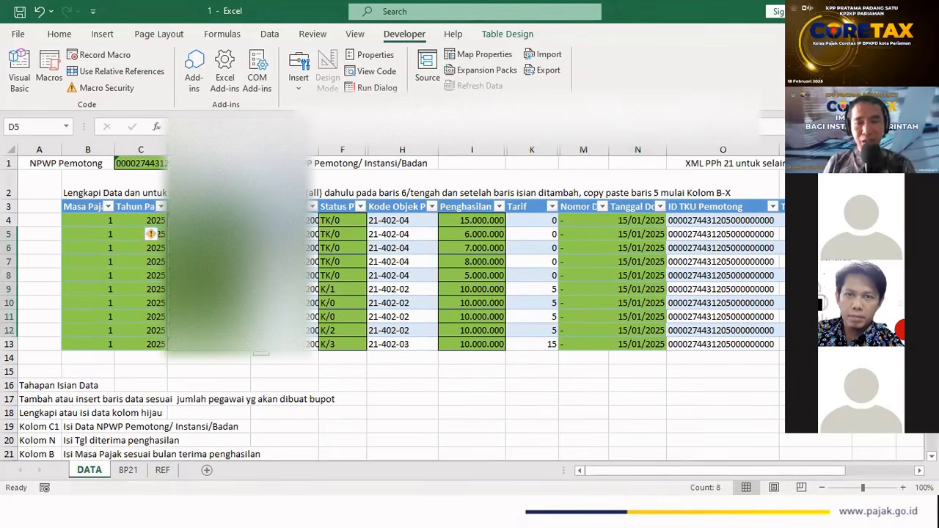
{"action": "left_click", "coordinate": [814, 234]}
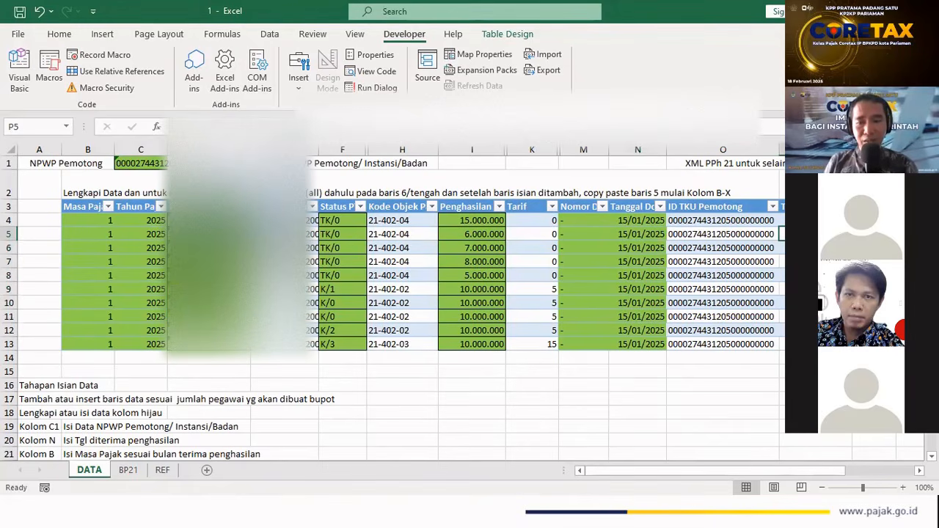
{"action": "left_click_drag", "start_coordinate": [814, 220], "coordinate": [814, 344]}
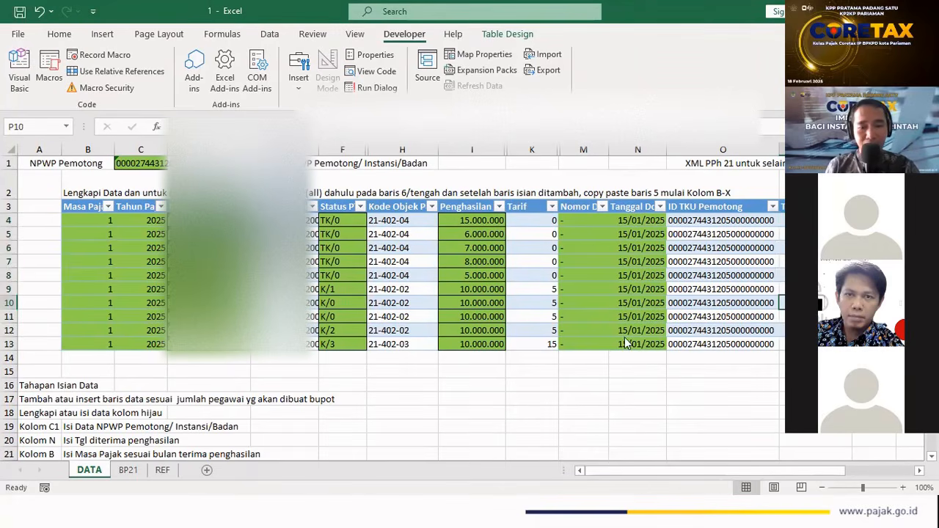
Switch back to Brave, recheck the row number in the validation message, and close the message detail and XML Monitoring.
{"action": "key", "text": "alt+Tab"}
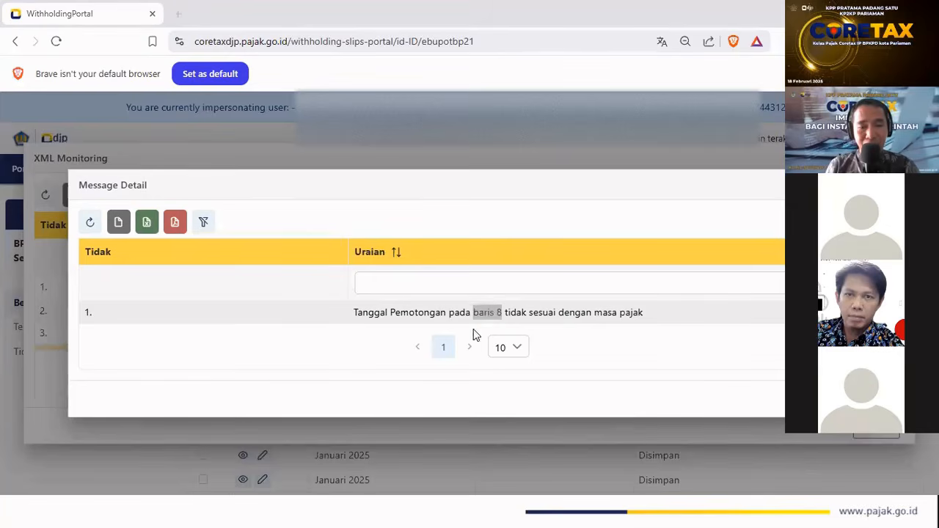
{"action": "key", "text": "alt+Tab"}
{"action": "key", "text": "alt+Tab"}
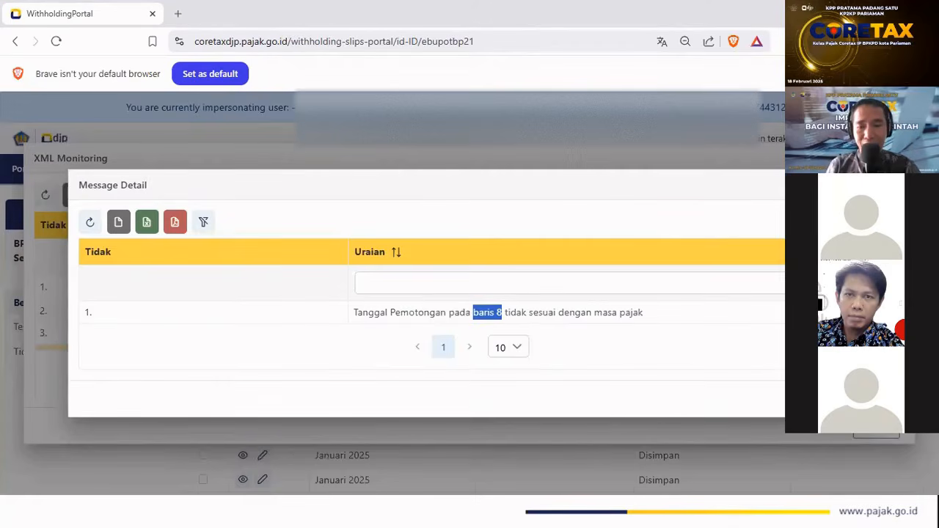
{"action": "left_click", "coordinate": [864, 396]}
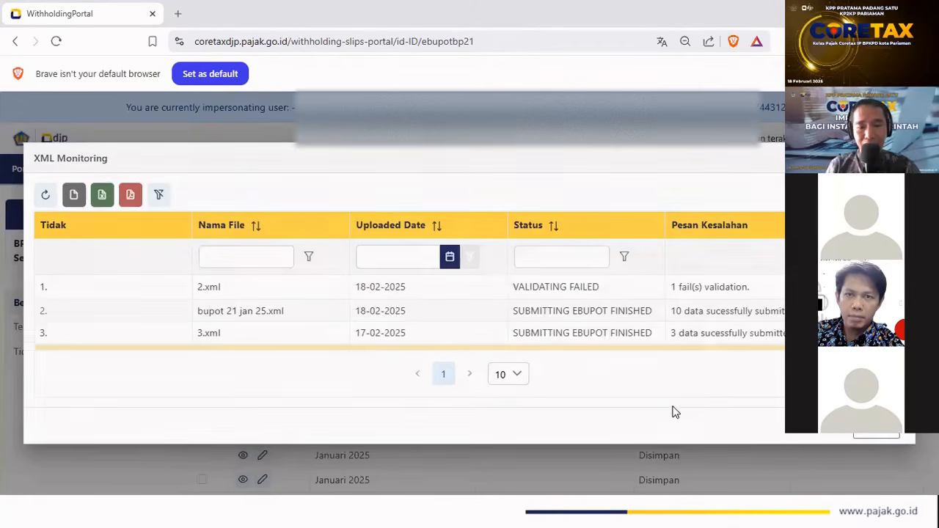
{"action": "left_click", "coordinate": [866, 434]}
Delete all saved Januari 2025 slips from the list of BP21 slips not yet issued.
{"action": "scroll", "coordinate": [613, 378], "scroll_direction": "down", "scroll_amount": 2}
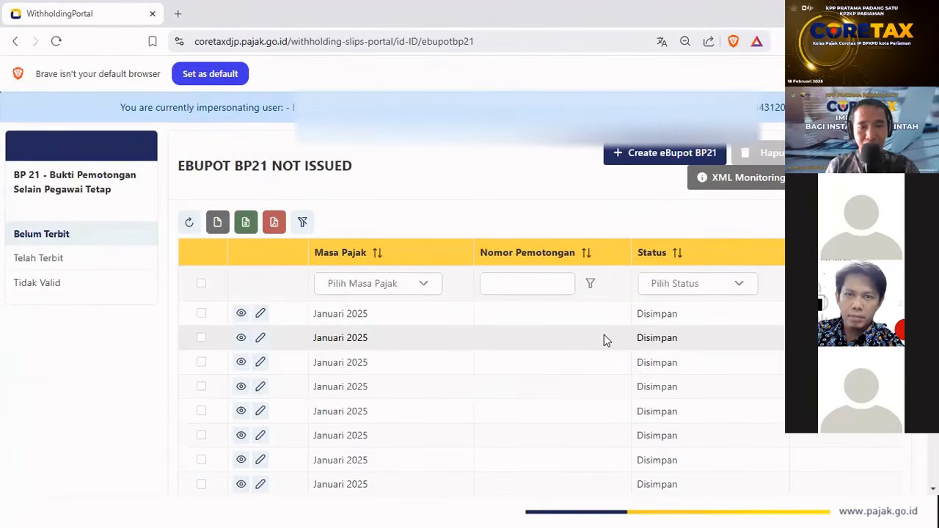
{"action": "scroll", "coordinate": [603, 338], "scroll_direction": "up", "scroll_amount": 2}
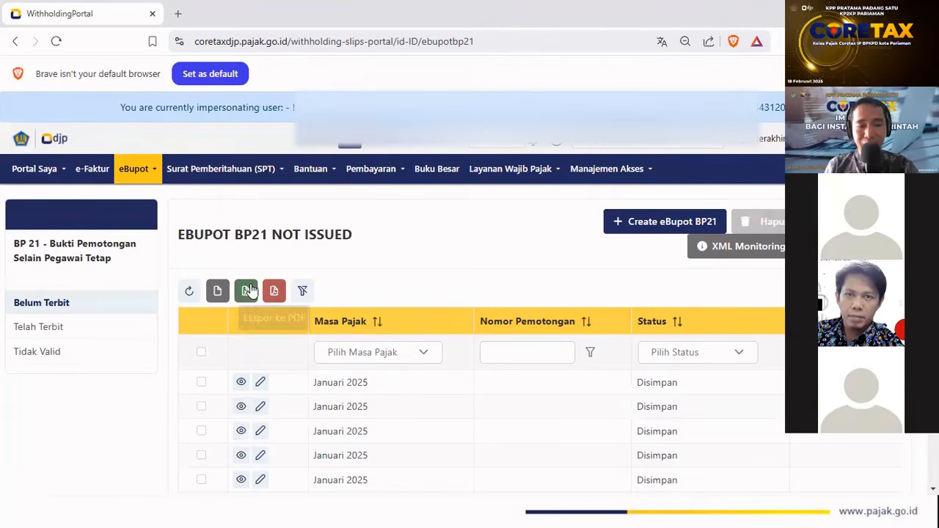
{"action": "scroll", "coordinate": [198, 308], "scroll_direction": "down", "scroll_amount": 2}
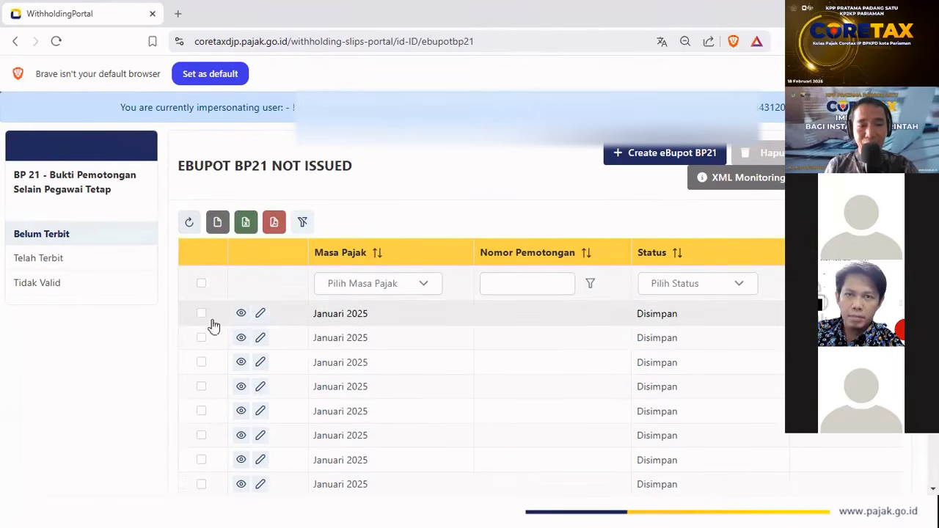
{"action": "left_click", "coordinate": [201, 286]}
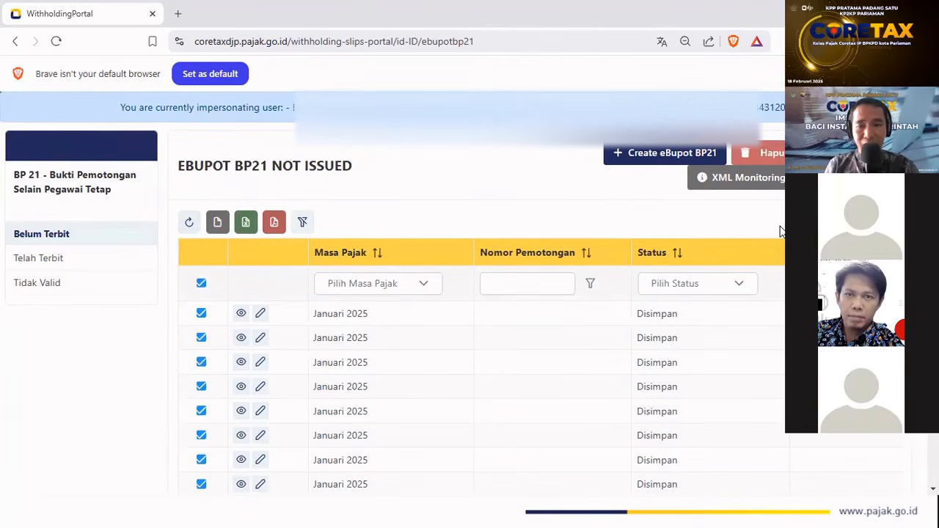
{"action": "scroll", "coordinate": [781, 231], "scroll_direction": "up", "scroll_amount": 2}
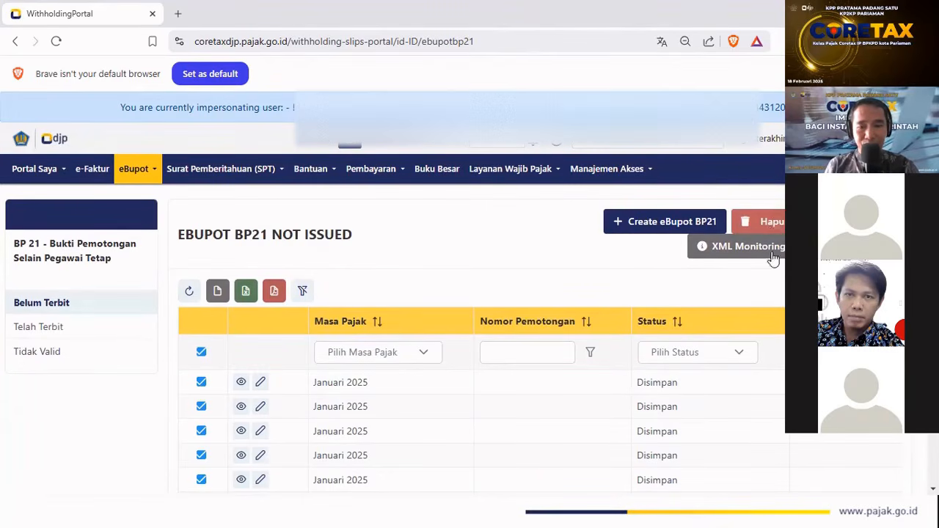
{"action": "left_click", "coordinate": [770, 223]}
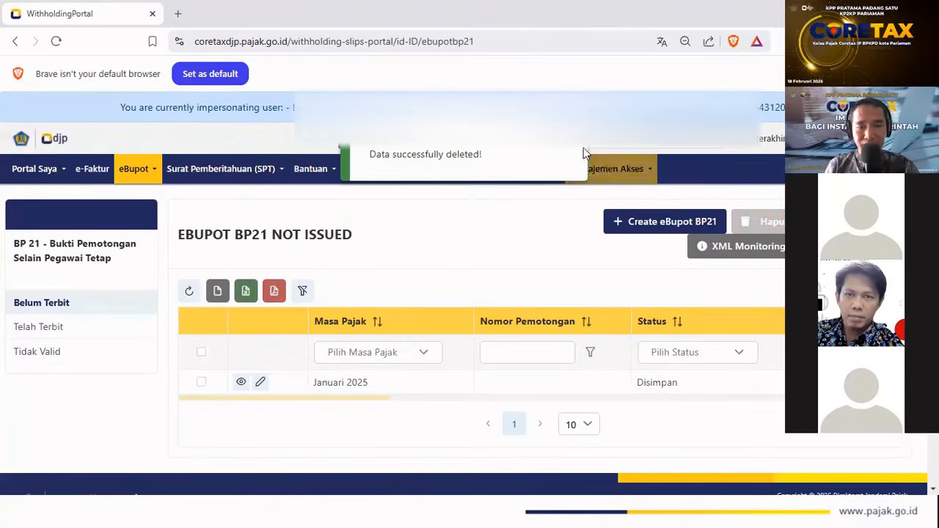
{"action": "left_click", "coordinate": [202, 353]}
{"action": "left_click", "coordinate": [766, 222]}
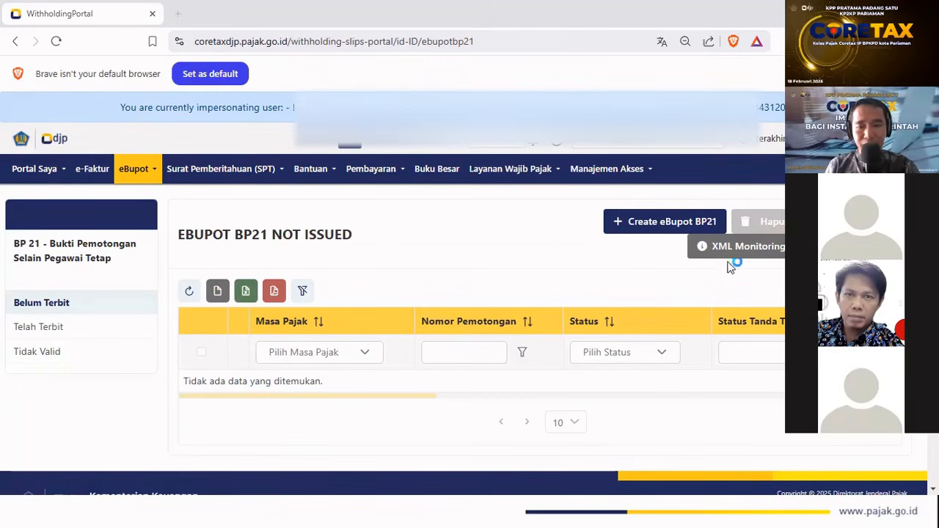
Import bupot 21 jan 25.xml into the BP21 slips again and check its upload status in XML Monitoring.
{"action": "double_click", "coordinate": [174, 199]}
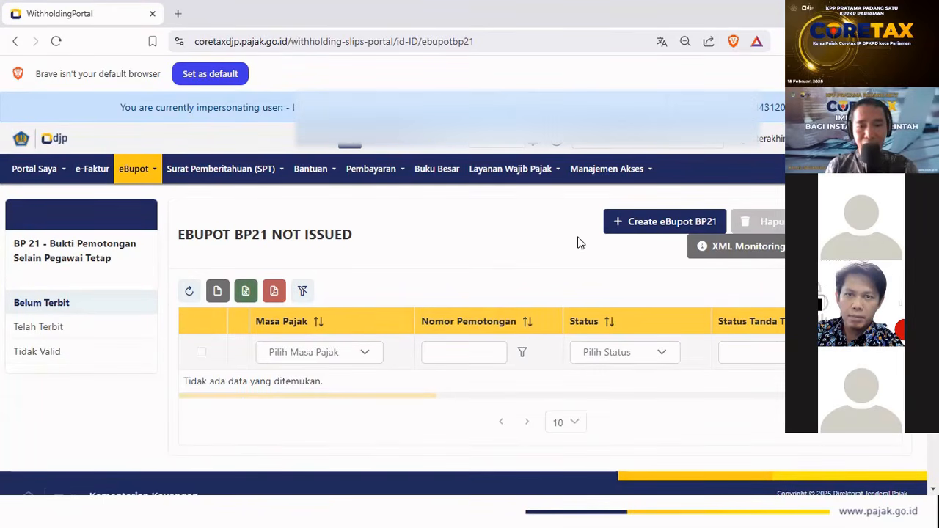
{"action": "left_click", "coordinate": [729, 247]}
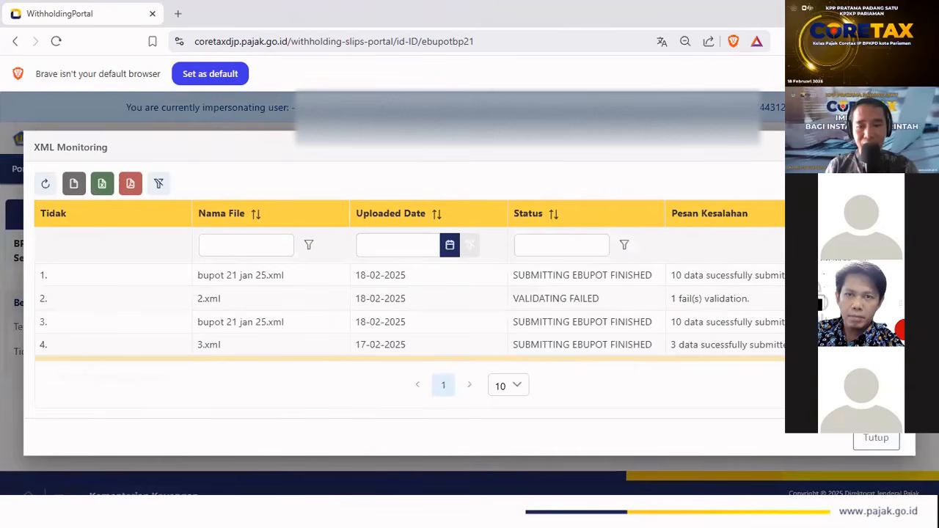
{"action": "left_click", "coordinate": [877, 439]}
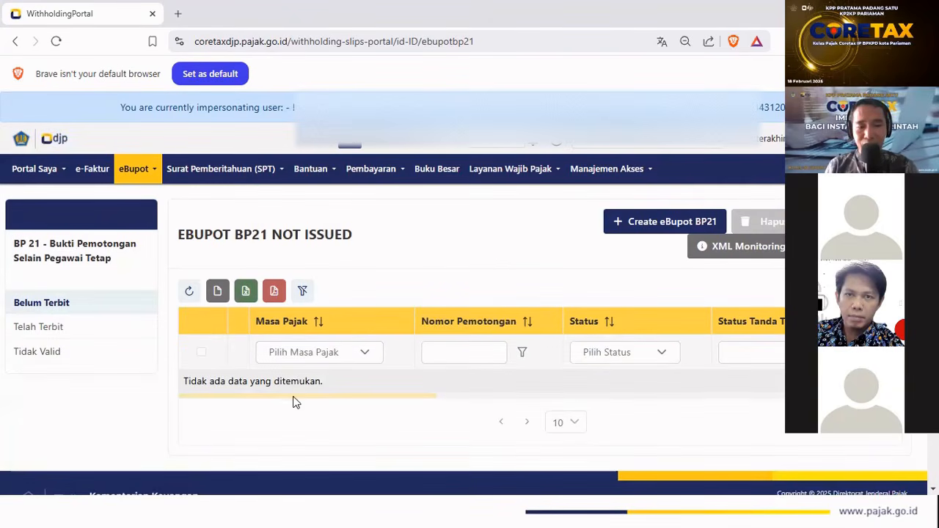
Refresh the list of BP21 slips not yet issued and review the imported Januari 2025 rows.
{"action": "left_click", "coordinate": [190, 290]}
{"action": "scroll", "coordinate": [450, 326], "scroll_direction": "down", "scroll_amount": 2}
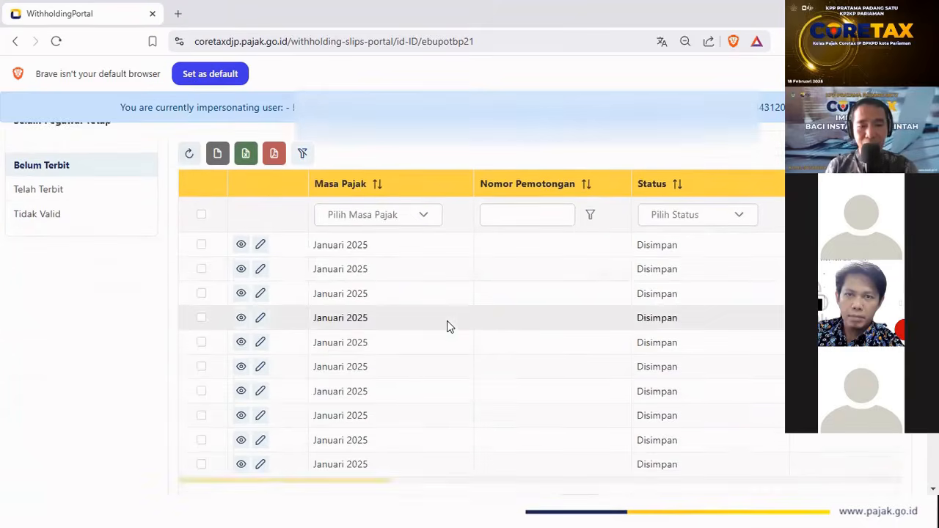
{"action": "scroll", "coordinate": [490, 294], "scroll_direction": "down", "scroll_amount": 1}
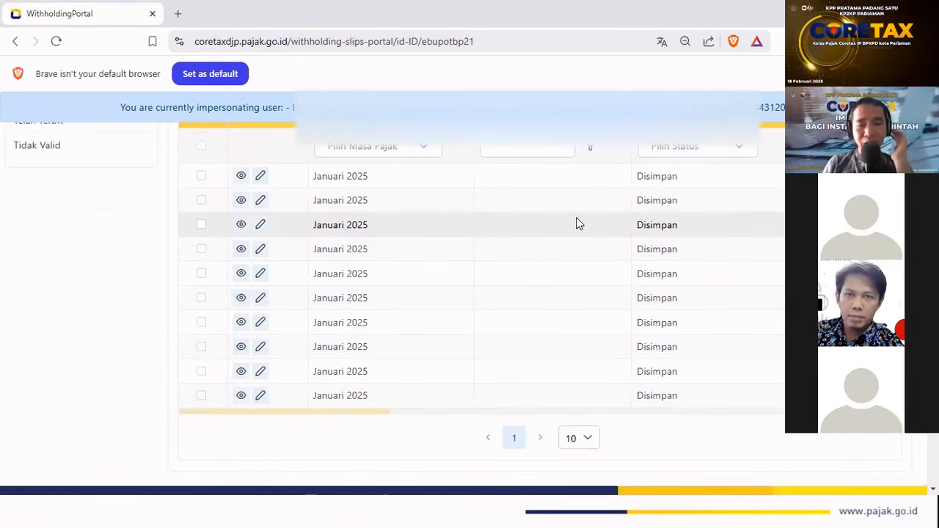
{"action": "scroll", "coordinate": [576, 223], "scroll_direction": "down", "scroll_amount": 1}
{"action": "scroll", "coordinate": [576, 223], "scroll_direction": "up", "scroll_amount": 3}
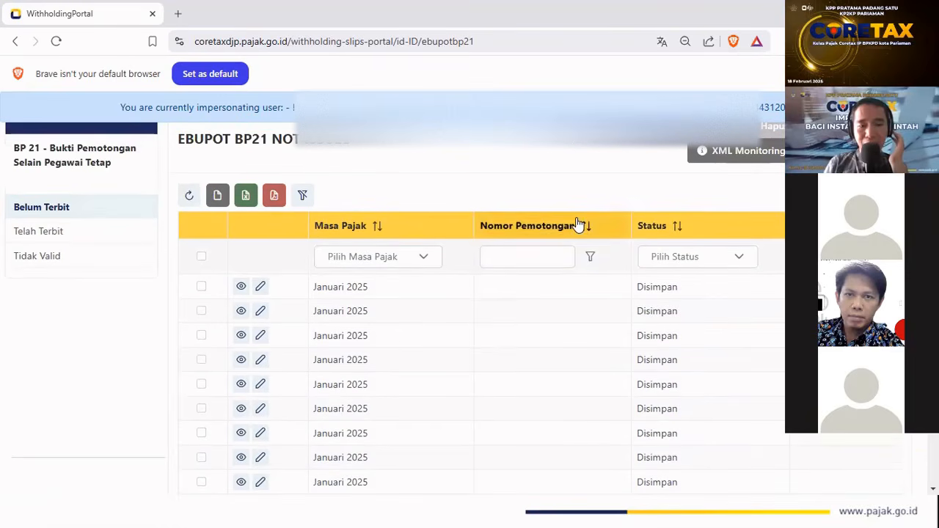
Select all BP21 slips that are not yet issued and go to the Telah Terbit list.
{"action": "left_click", "coordinate": [202, 257]}
{"action": "scroll", "coordinate": [591, 256], "scroll_direction": "up", "scroll_amount": 1}
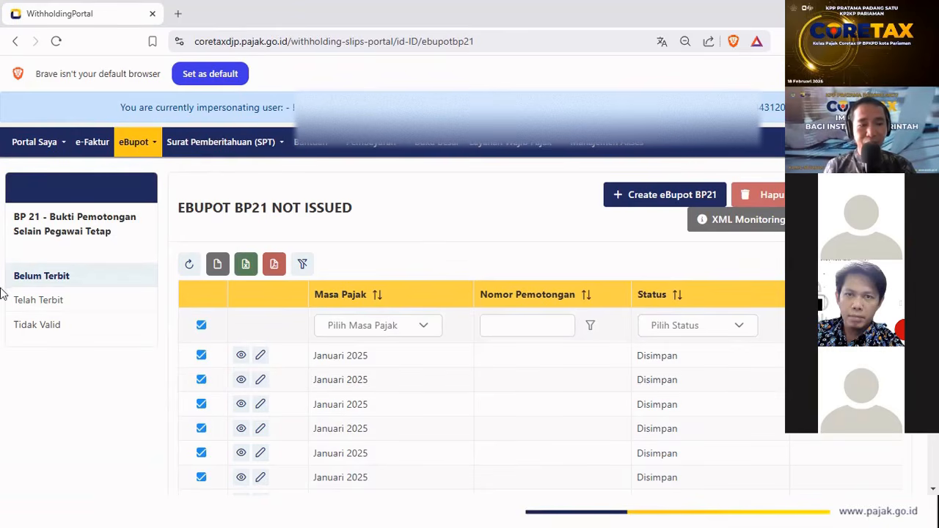
{"action": "left_click", "coordinate": [40, 302]}
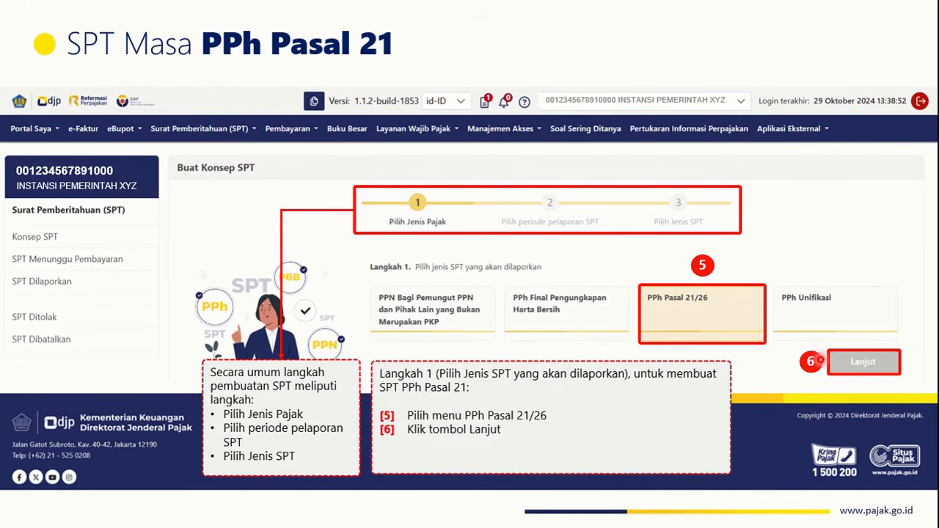
{"action": "key", "text": "Right"}
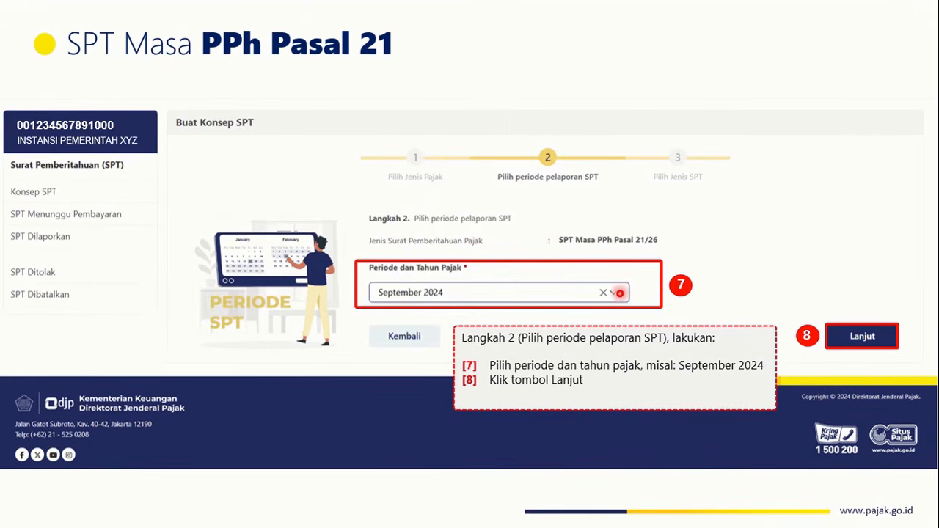
{"action": "key", "text": "Right"}
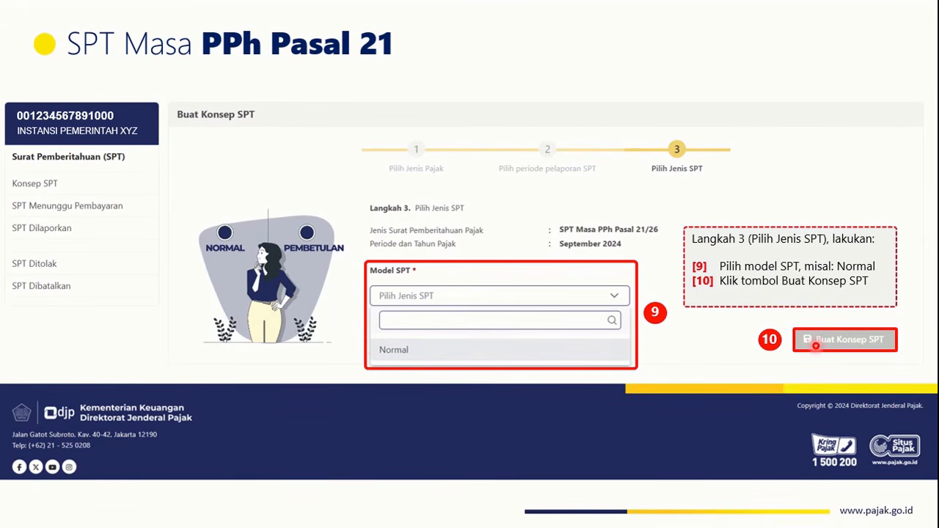
{"action": "left_click", "coordinate": [844, 342]}
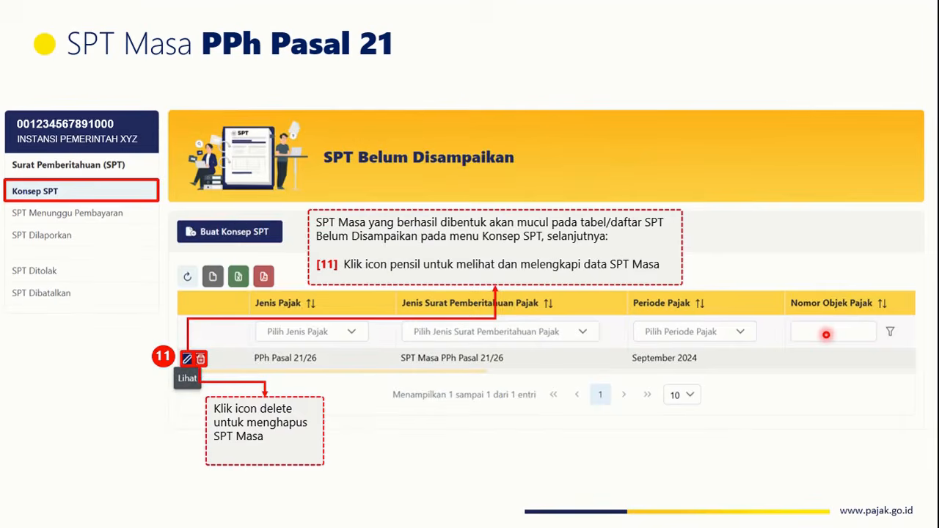